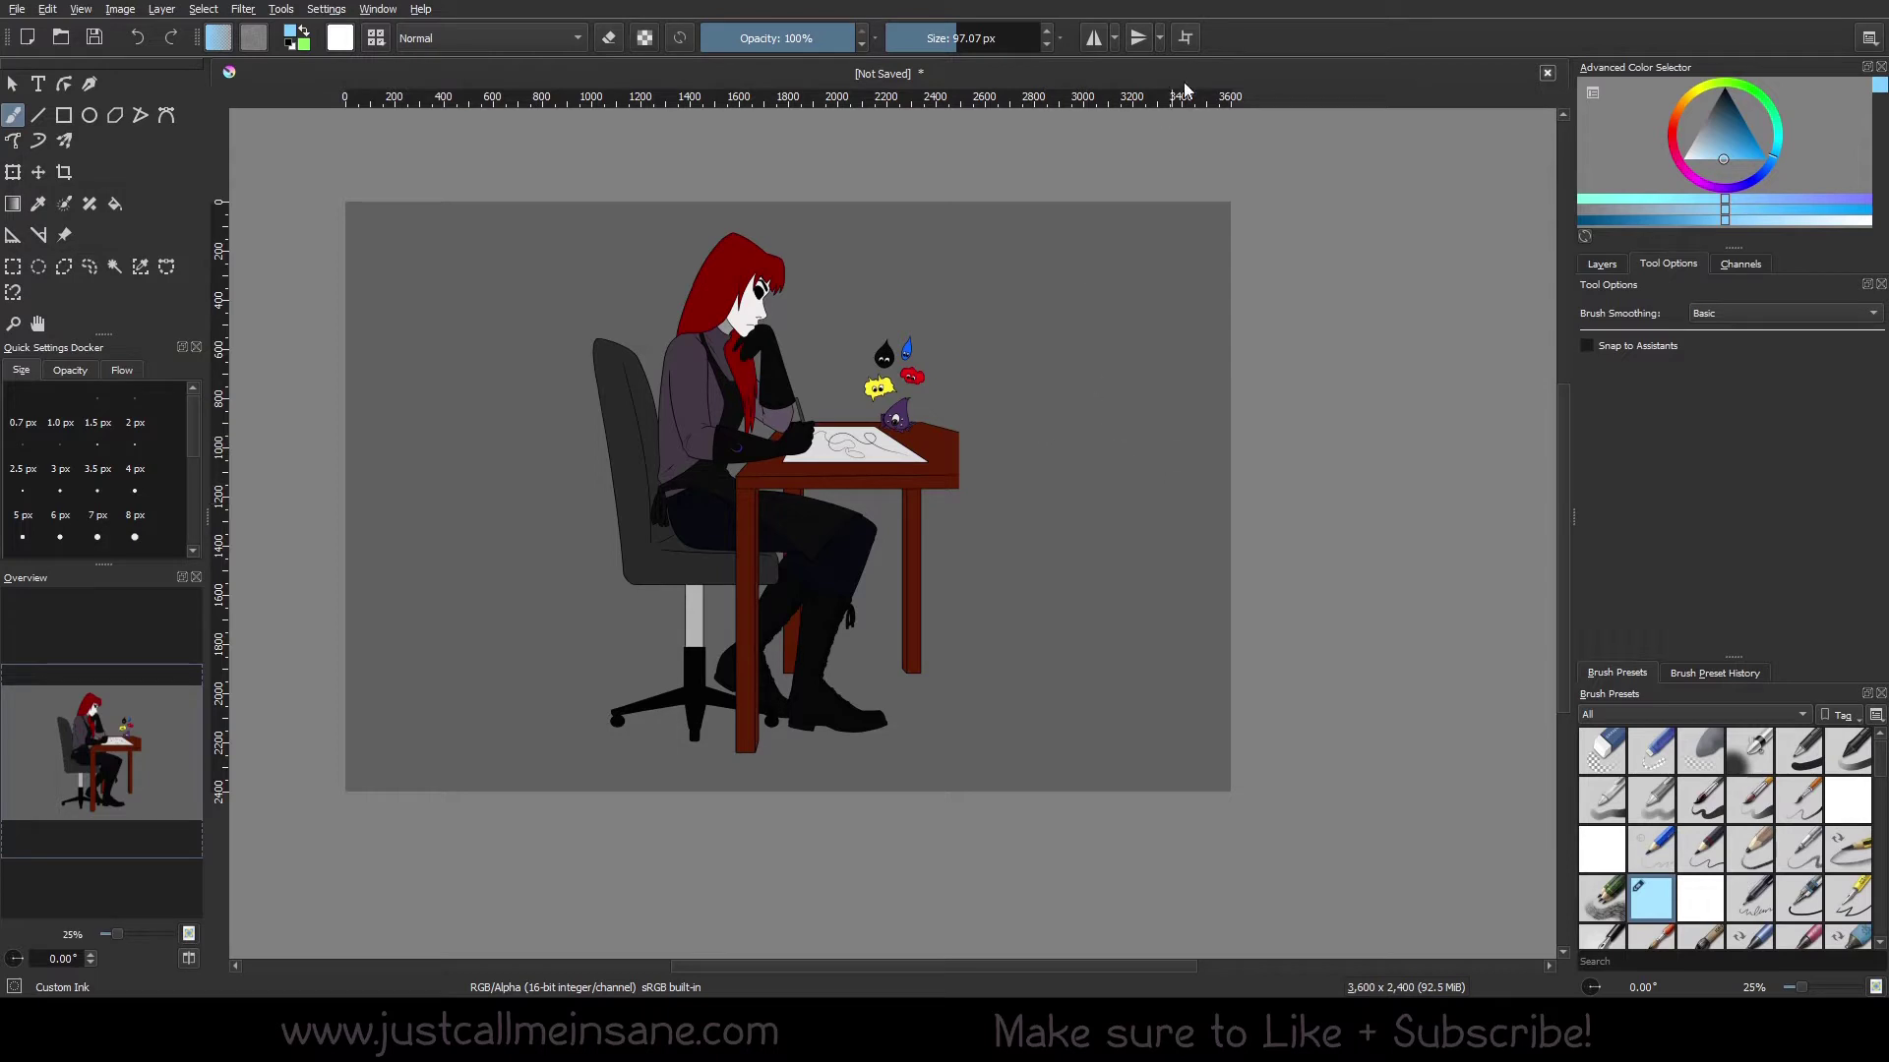
- Zoom to 33% and show the free transform's Position values, X 1750 px and Y 1186 px
key(ctrl+t)
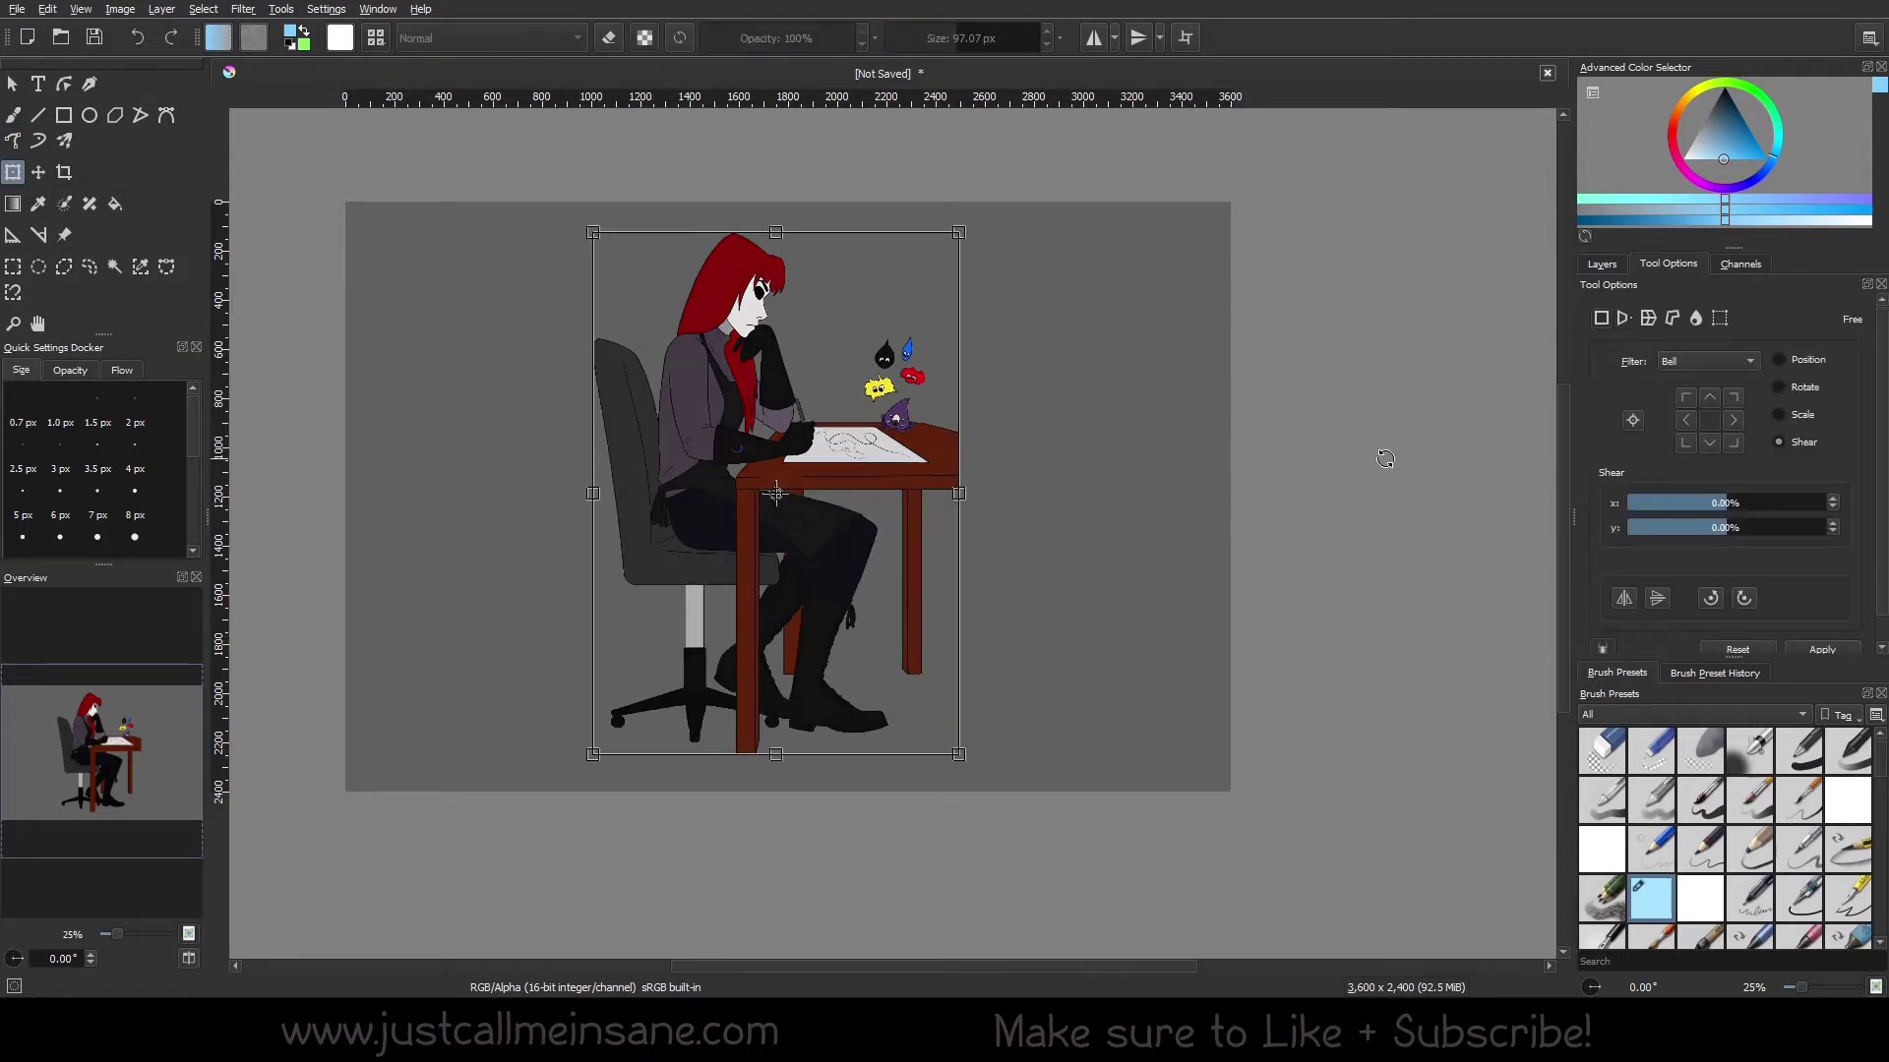
drag(970, 453, 1074, 500)
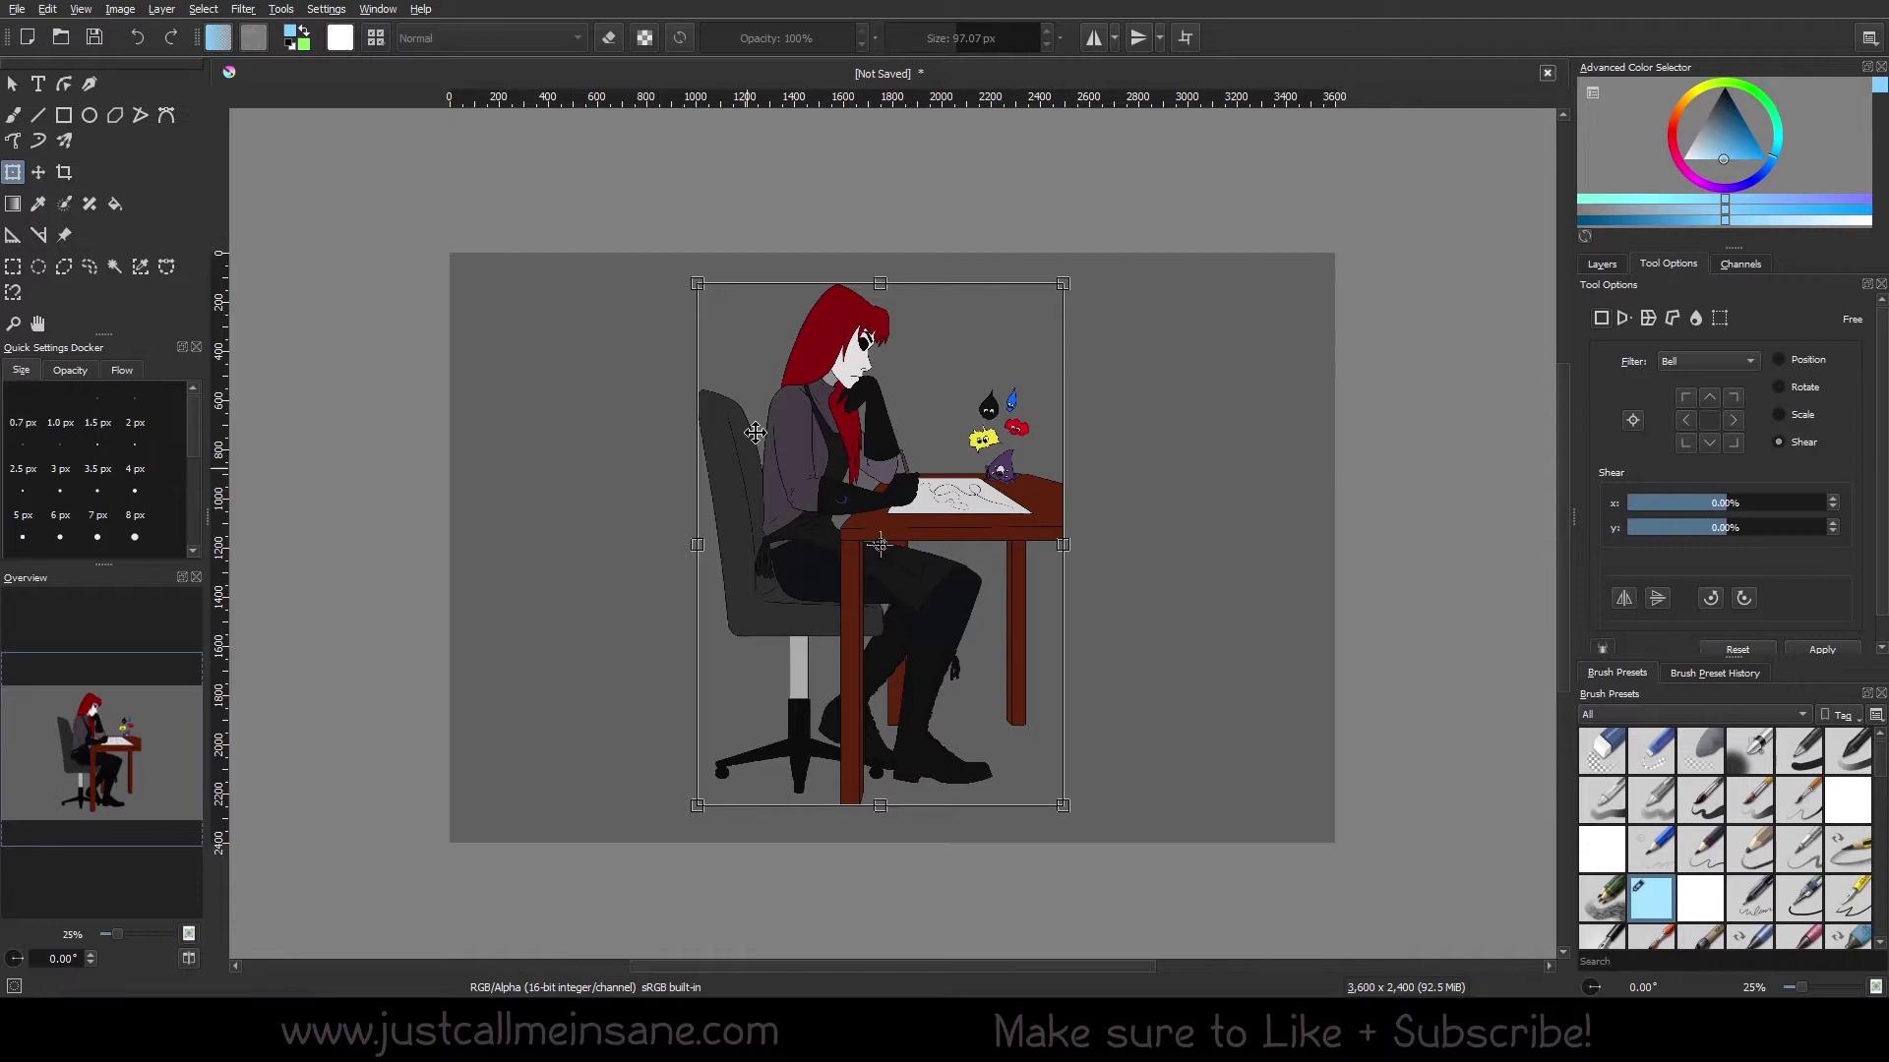
scroll(1117, 645, up, 1)
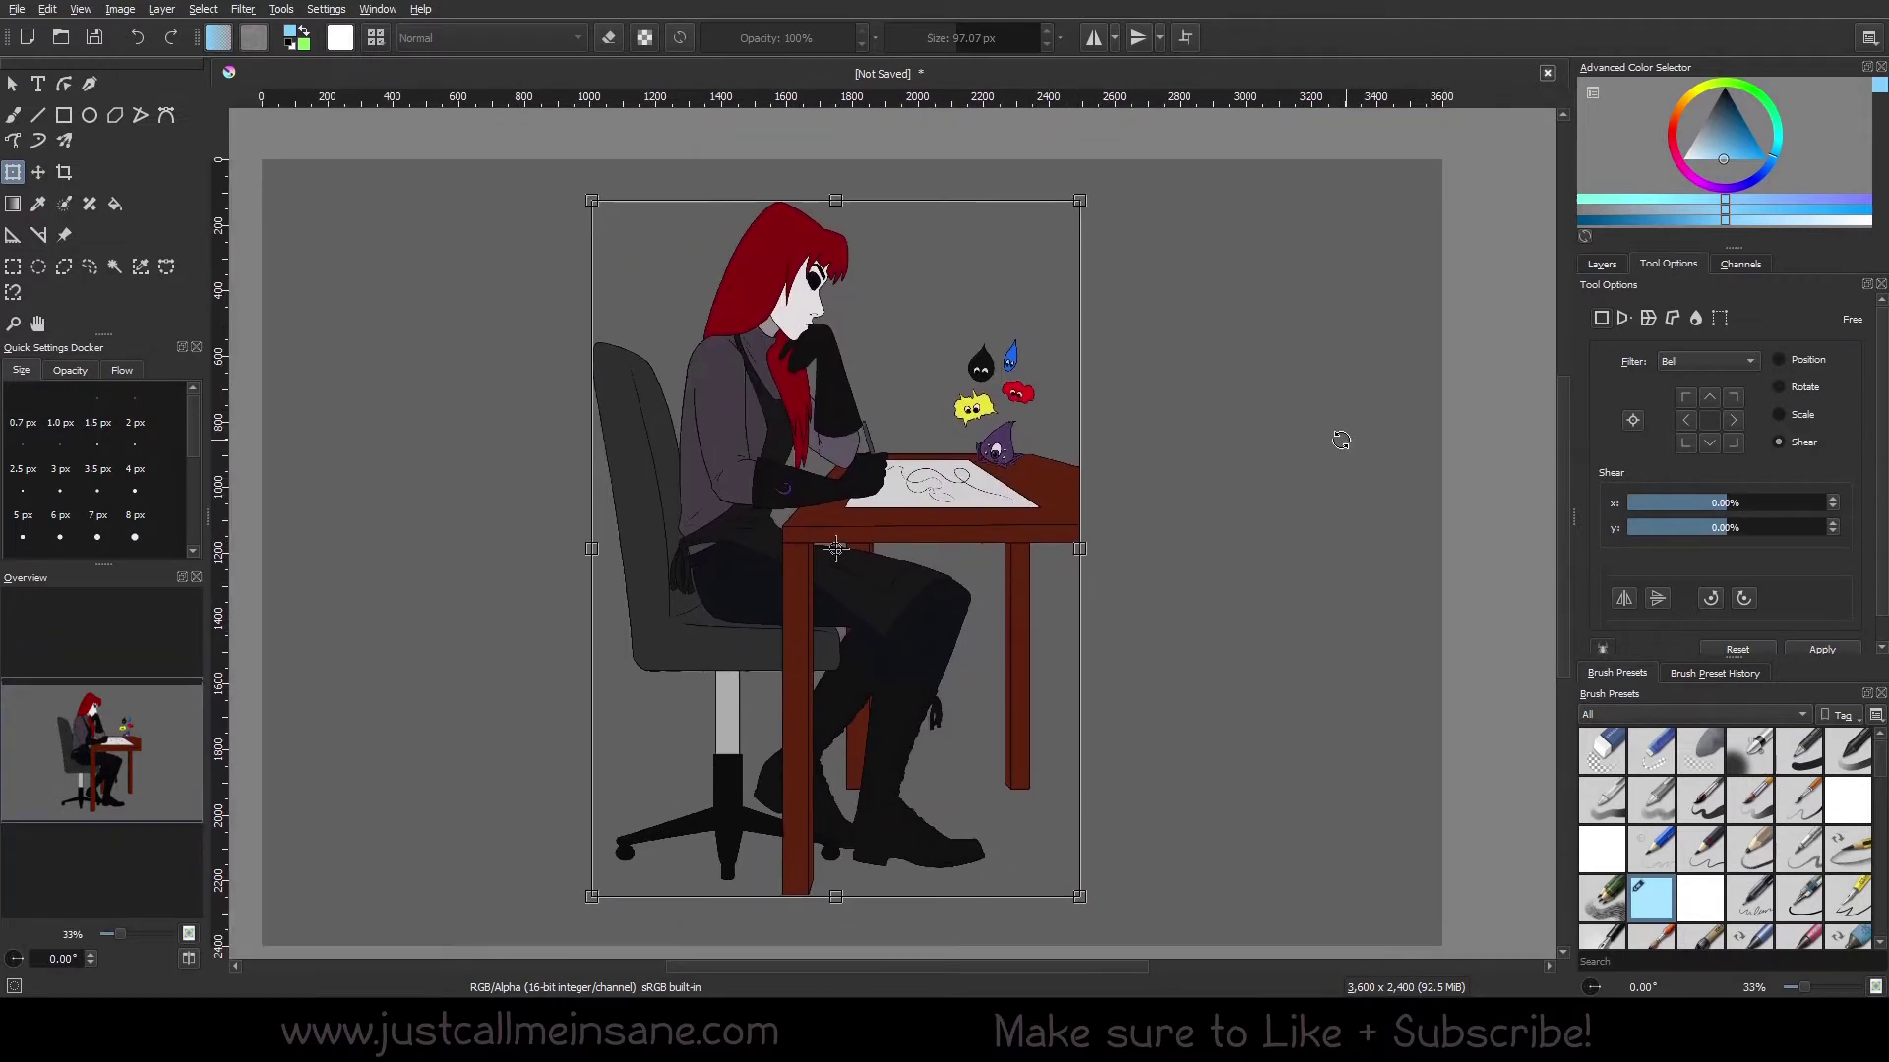
click(1779, 360)
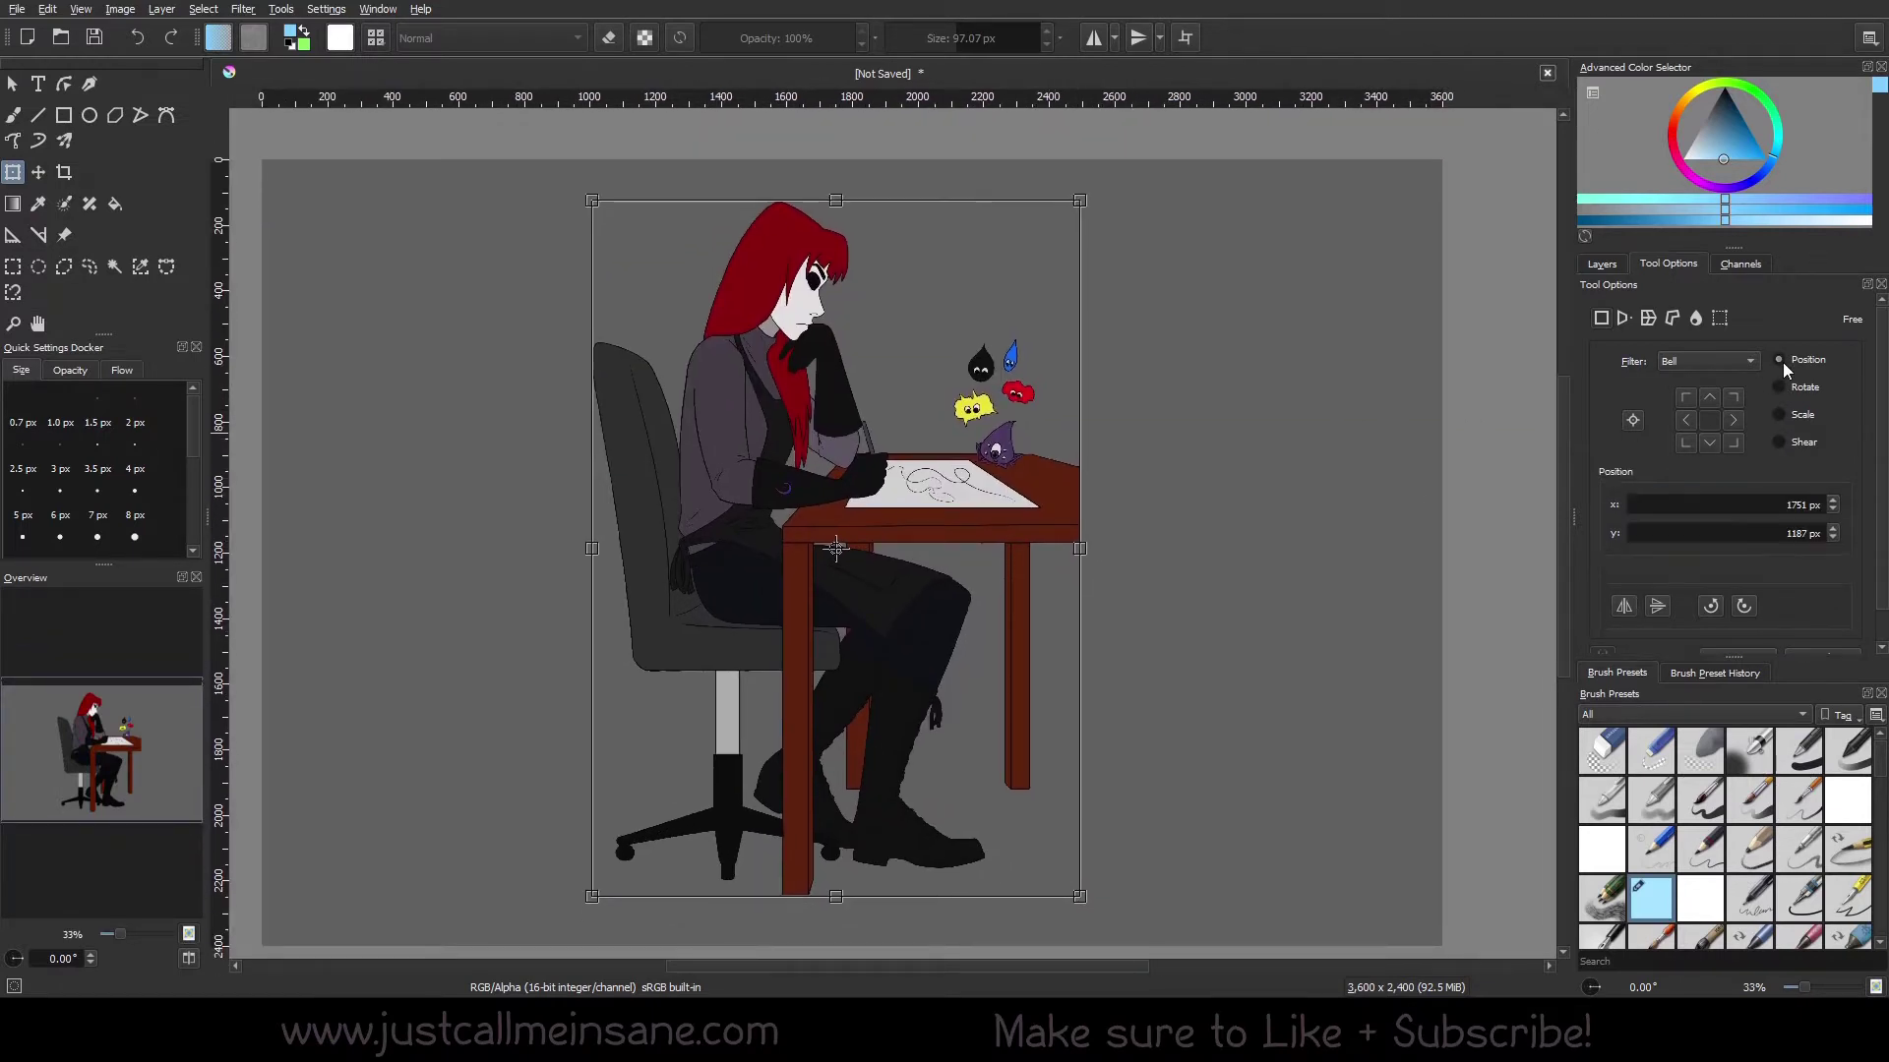
click(1603, 326)
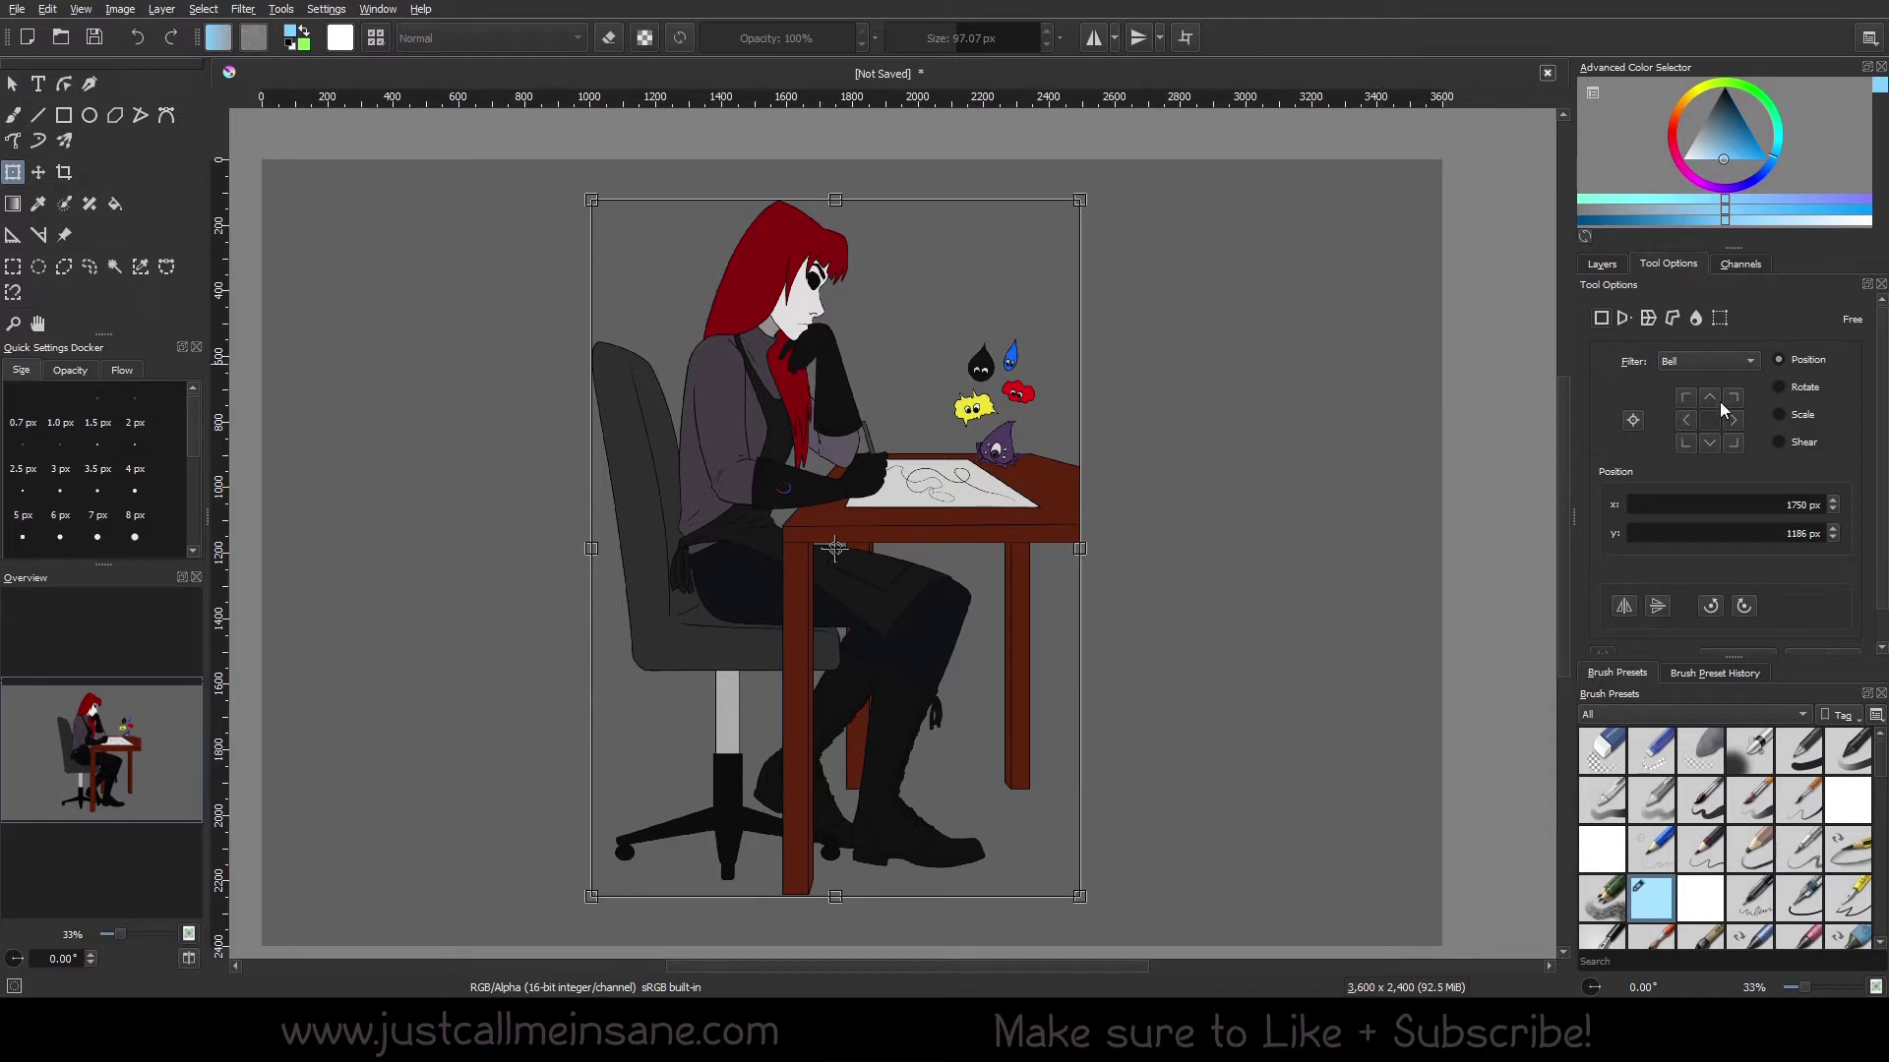
- Rotate the drawing by 90° clockwise steps, then counter-clockwise back to upright
scroll(1835, 582, down, 1)
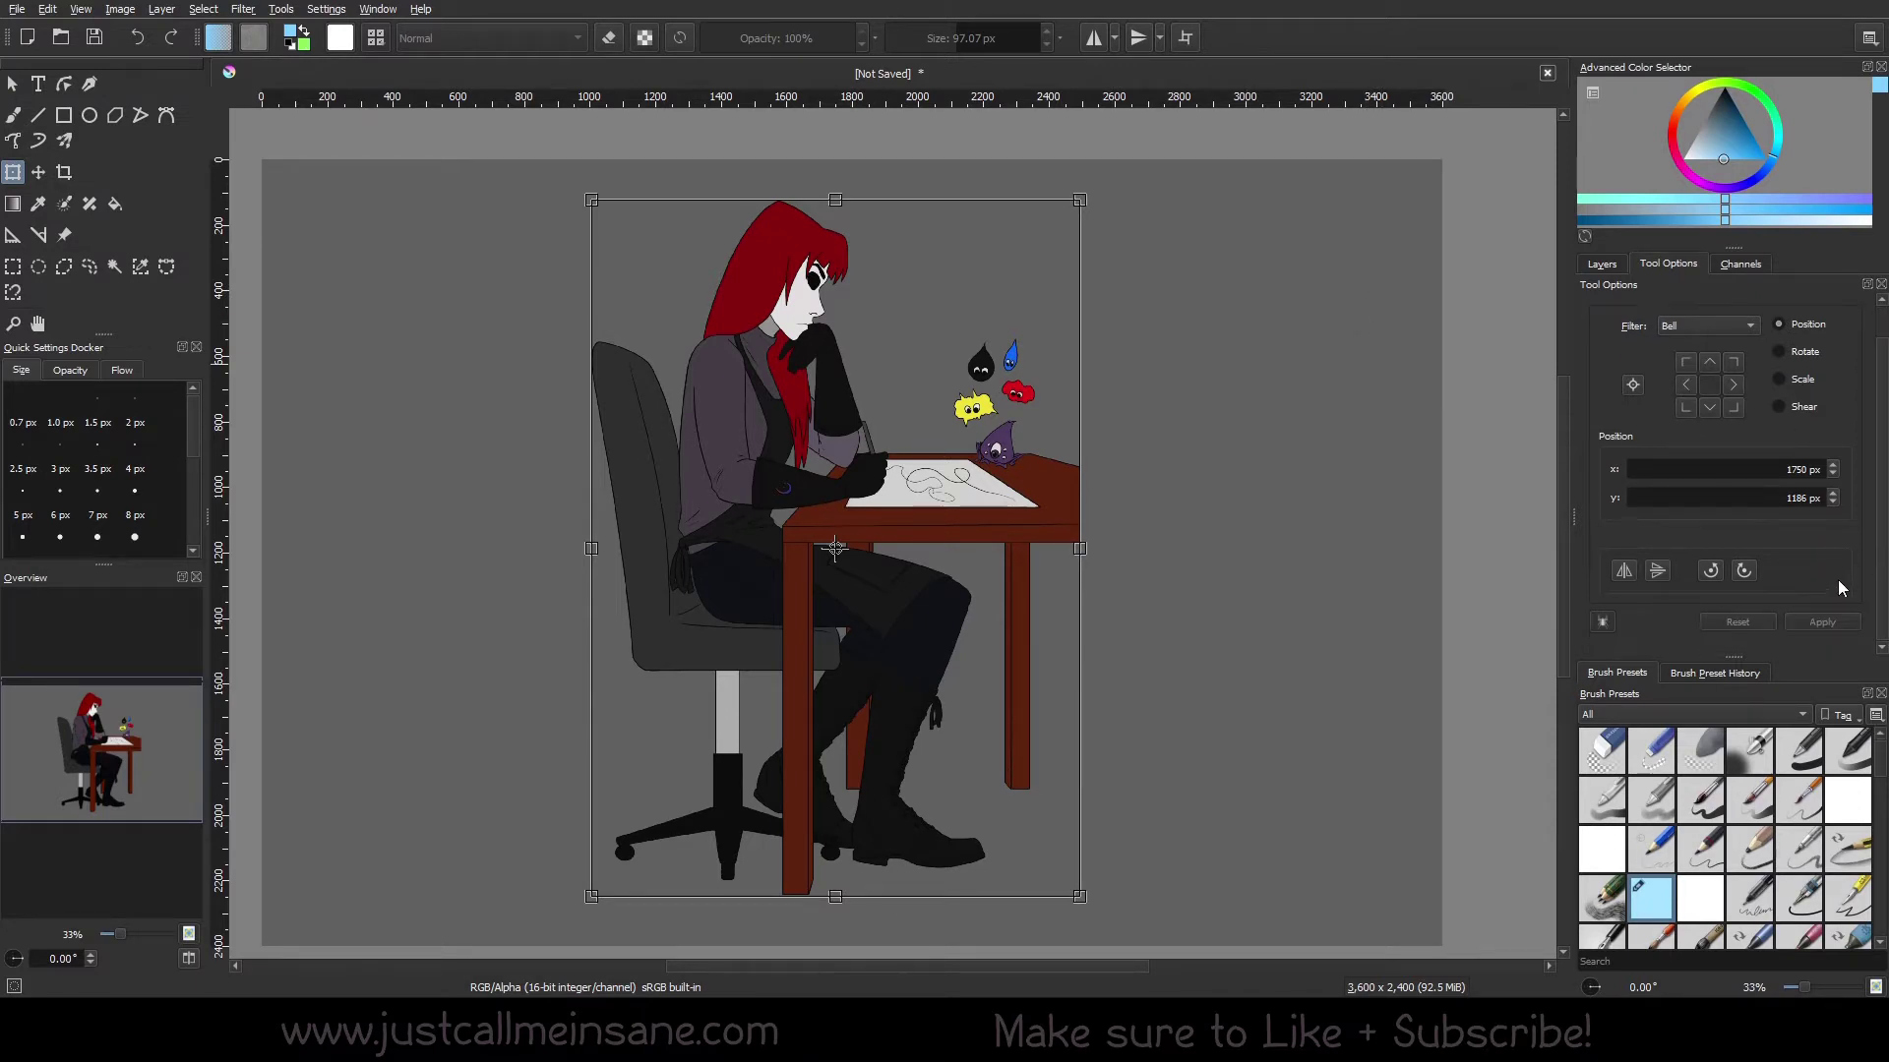
click(1750, 575)
click(1750, 575)
click(1750, 574)
click(1750, 575)
click(1750, 574)
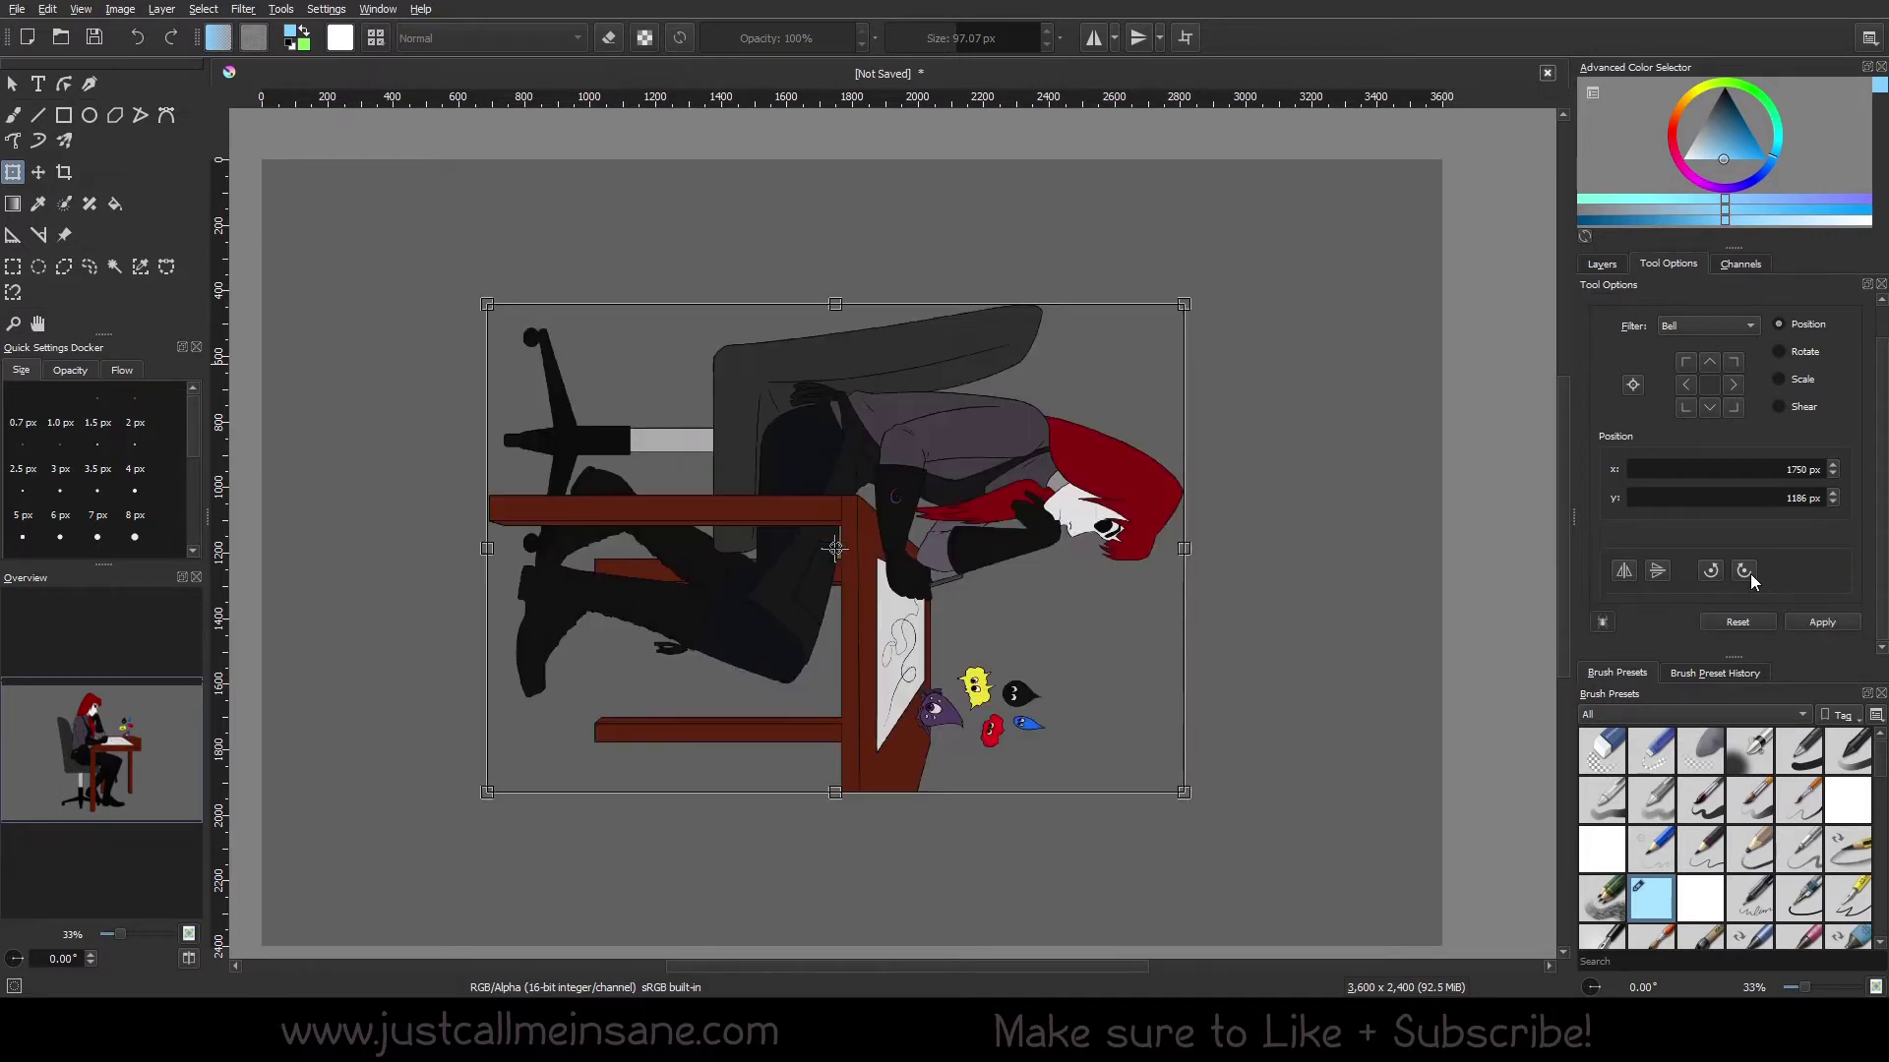
click(1713, 573)
click(1713, 573)
click(1713, 572)
click(1713, 572)
click(1713, 573)
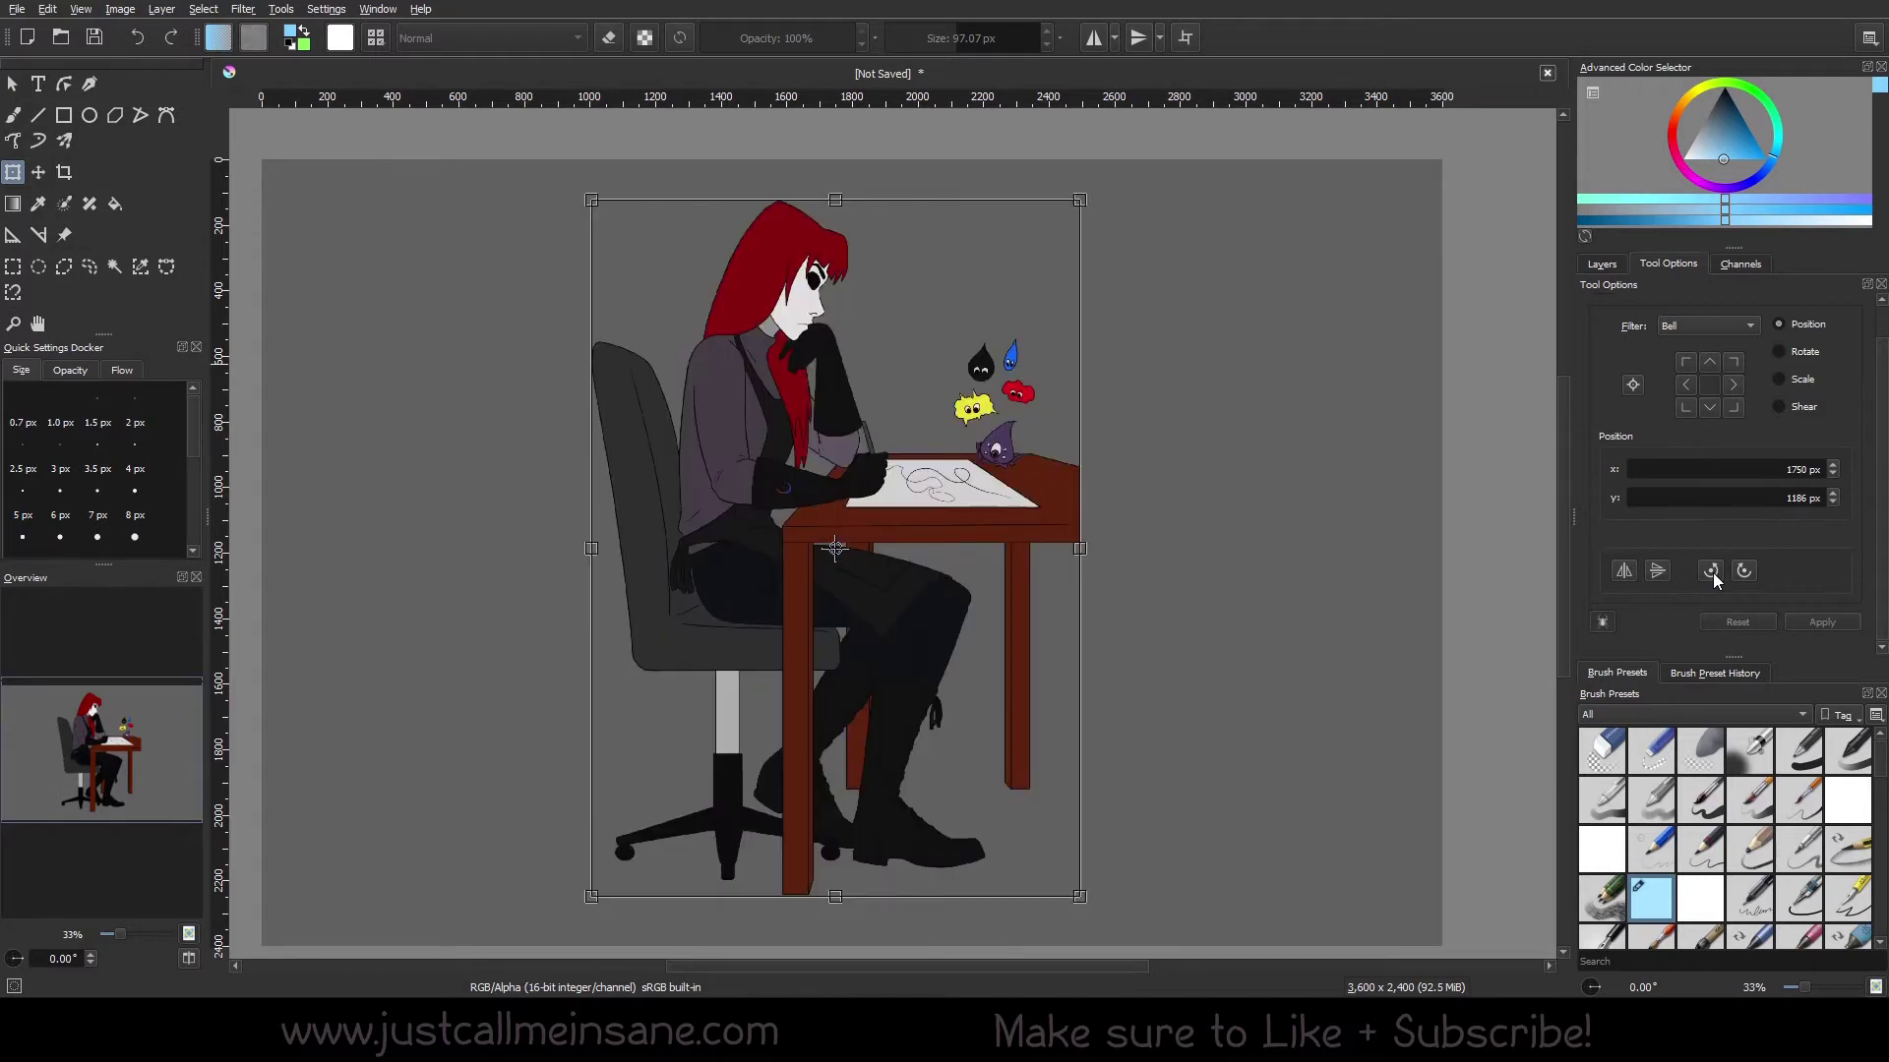
- Test horizontal and vertical flips, leave the drawing unflipped, and open the Image menu
click(1627, 576)
click(1627, 576)
click(1627, 576)
click(1627, 575)
click(1656, 570)
click(1657, 570)
click(1658, 570)
click(1658, 570)
click(122, 9)
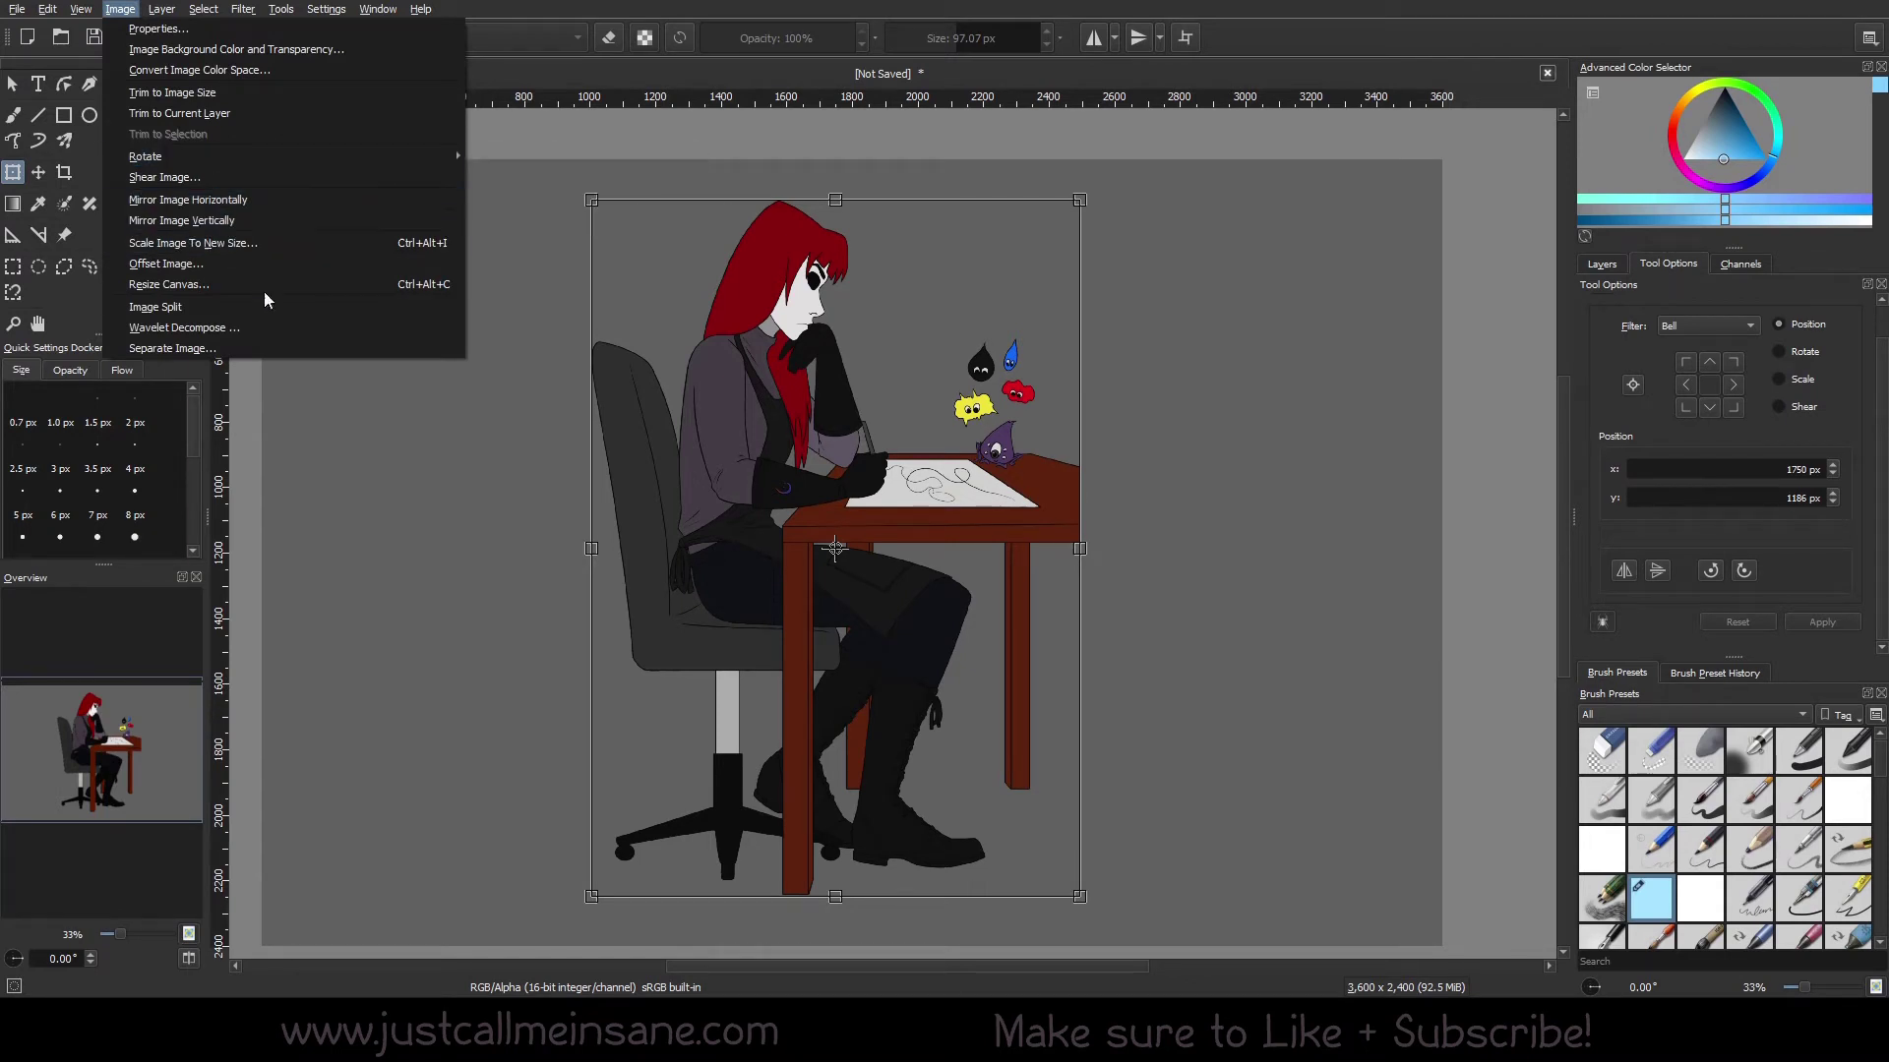
- Close the menus, flip the drawing horizontally and apply the transform
mouse_move(162, 10)
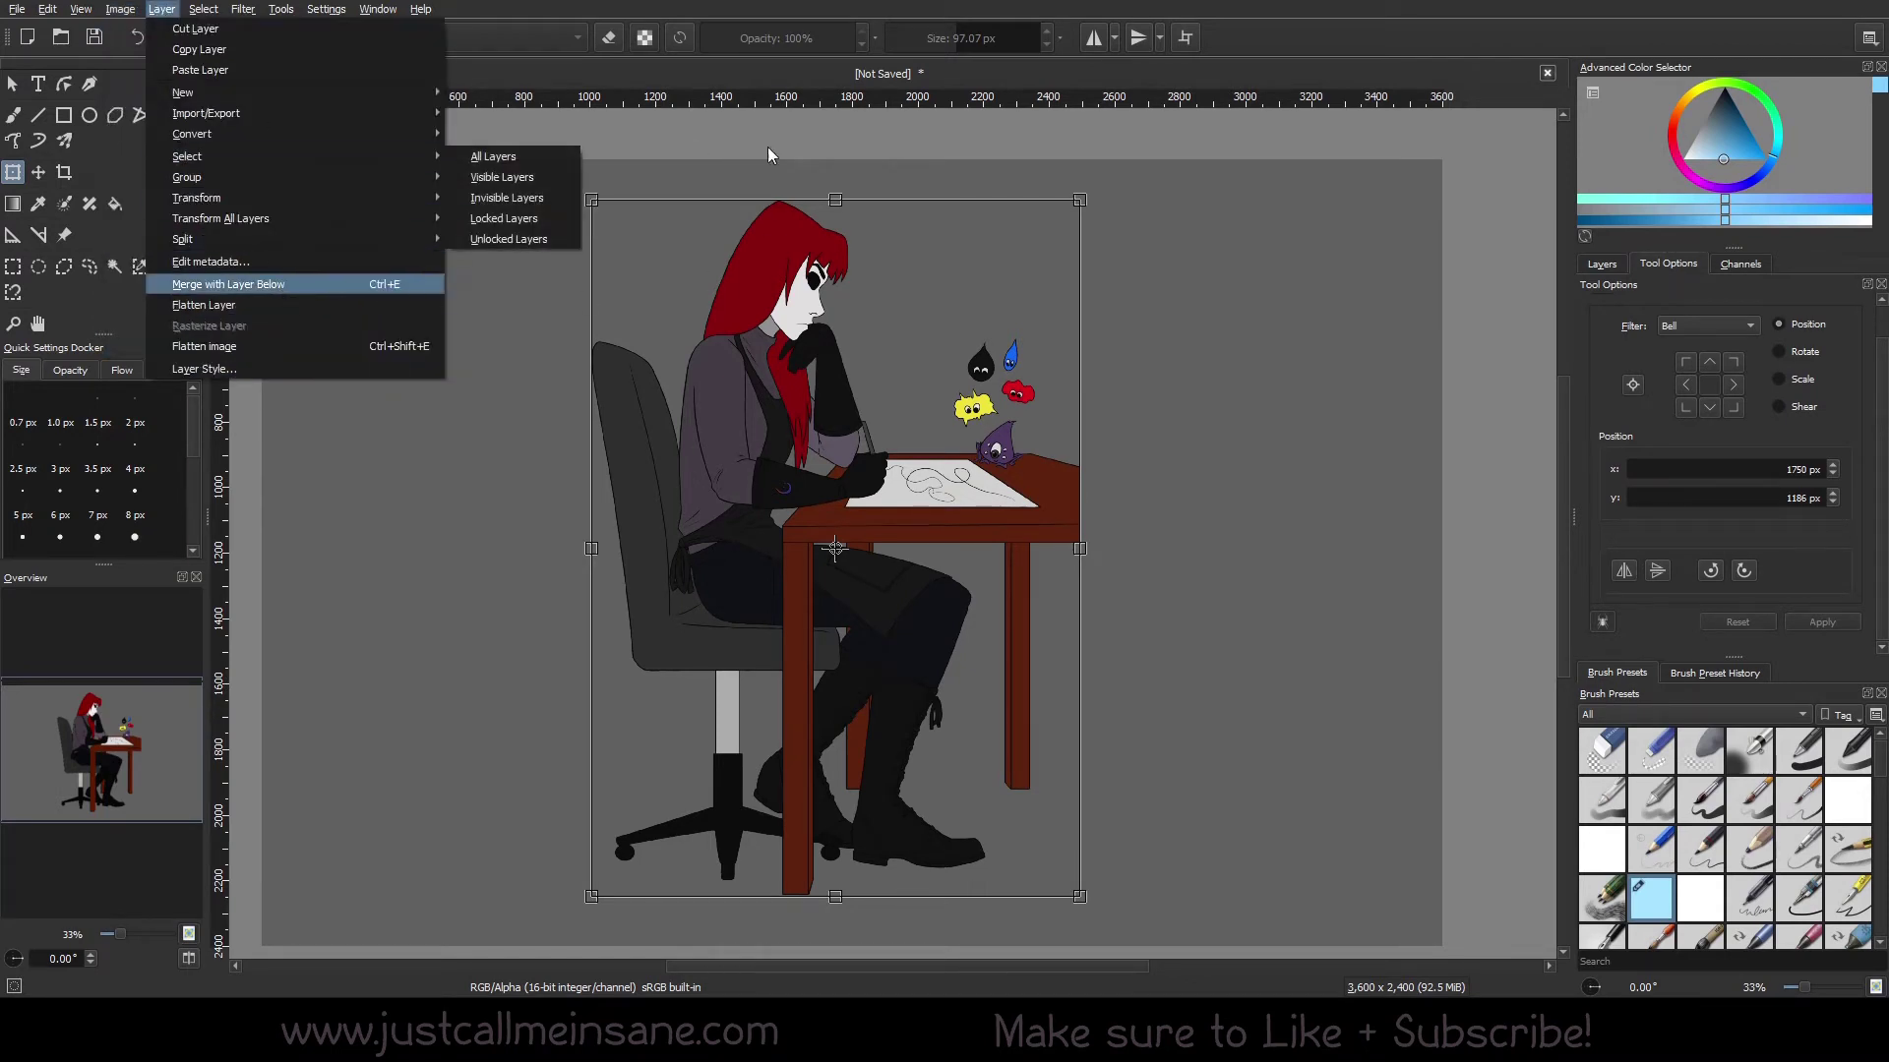
click(792, 37)
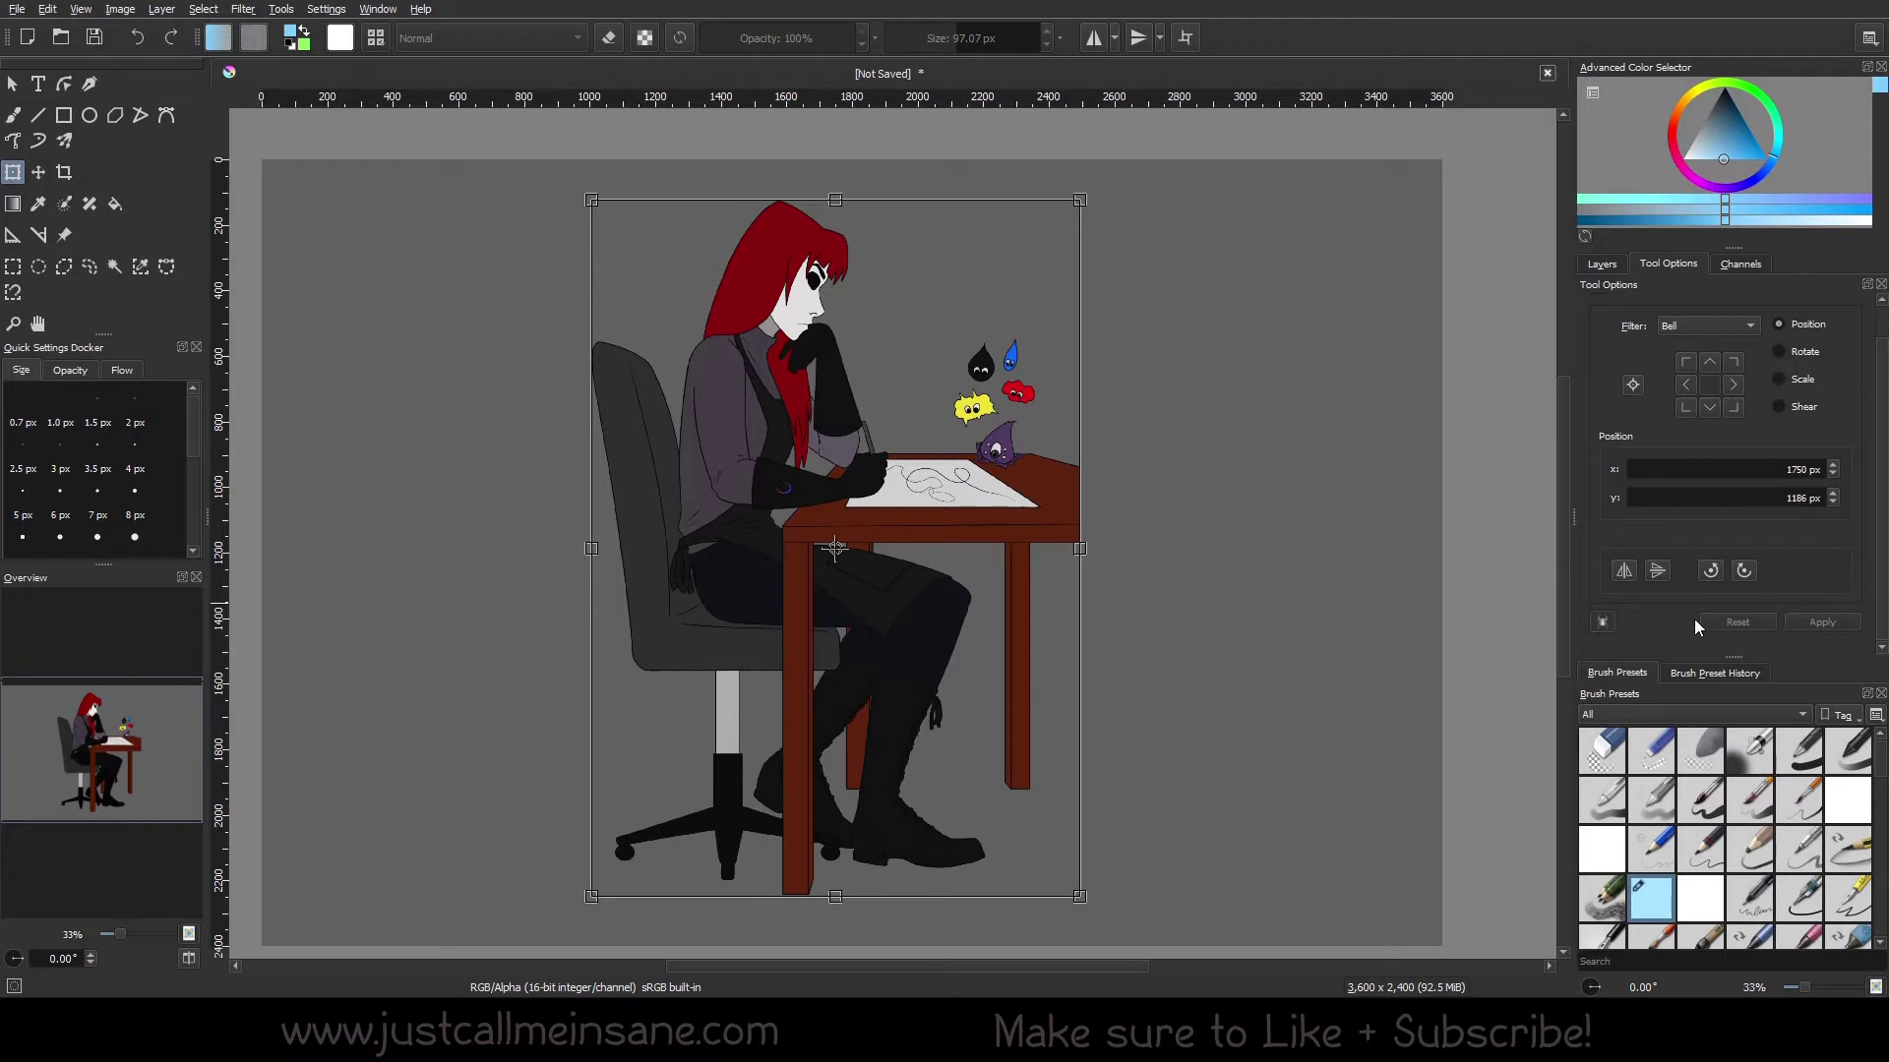
click(1628, 573)
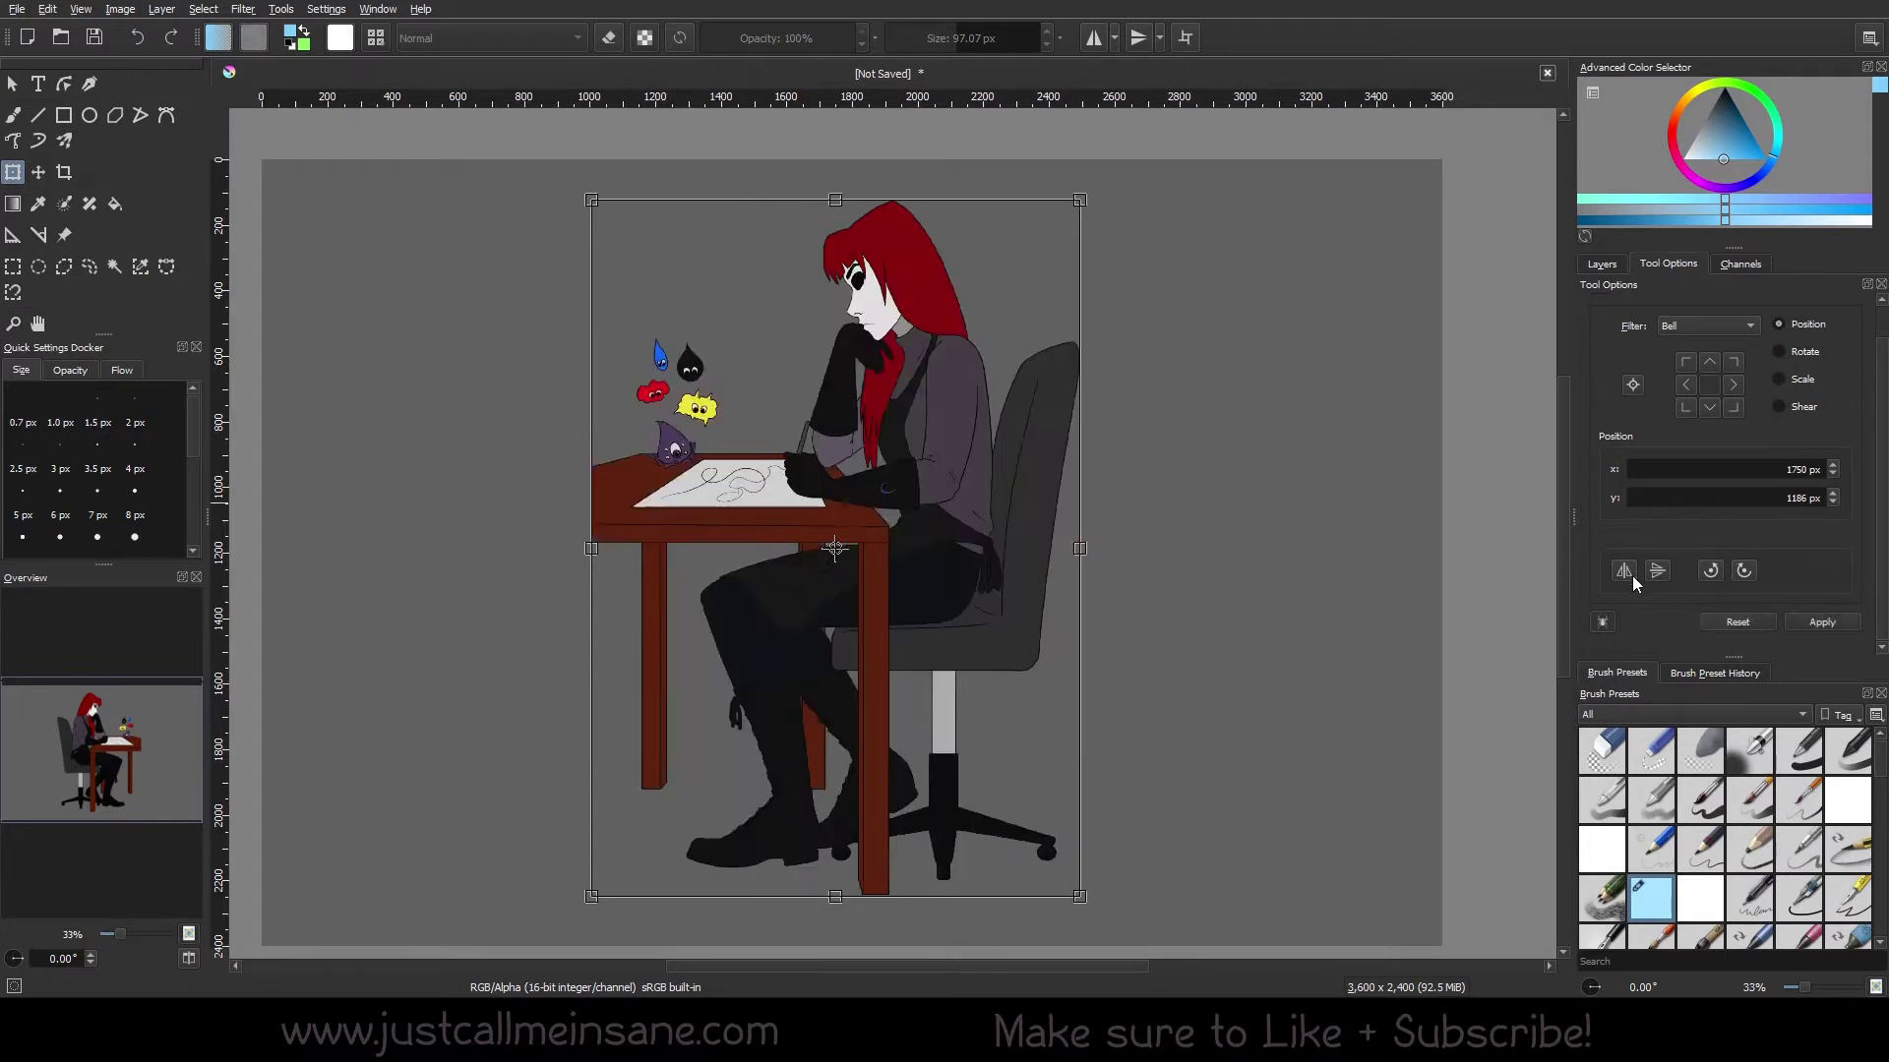
click(1808, 624)
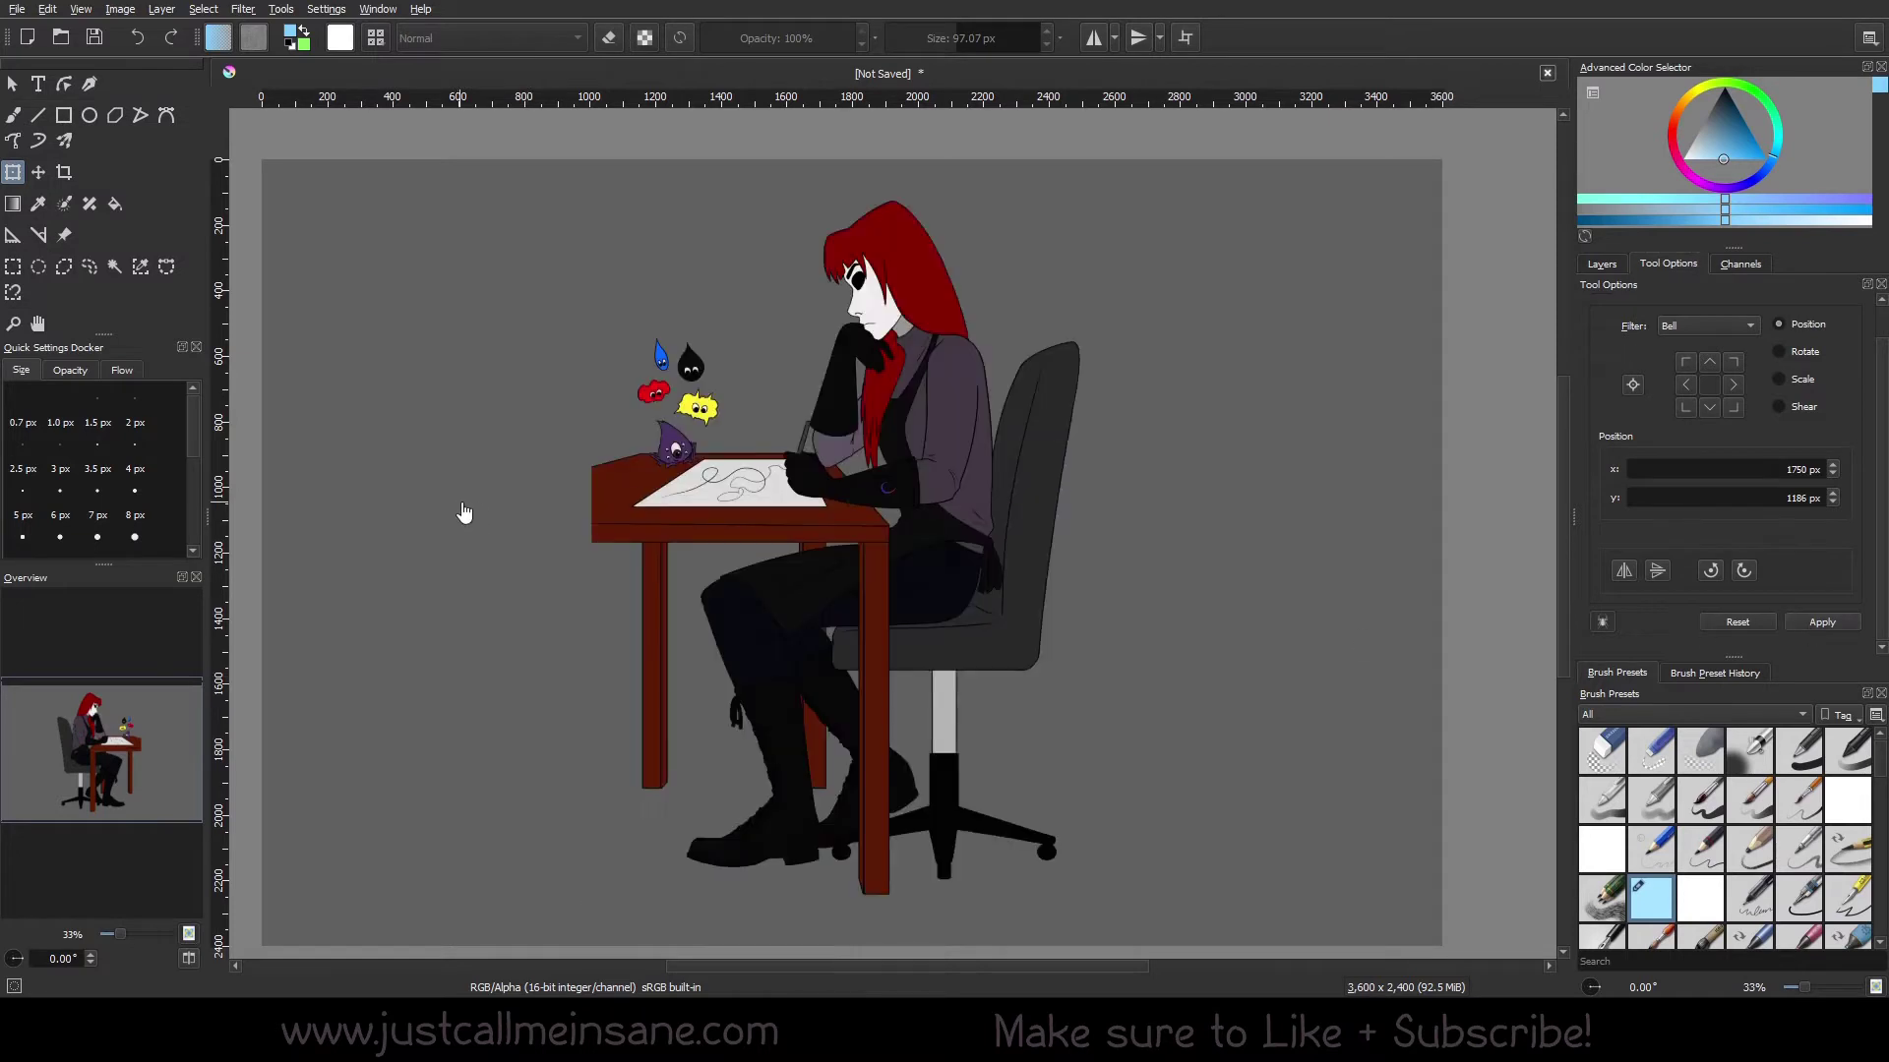
- Toggle canvas mirroring with M several times to compare, ending unmirrored
drag(130, 838, 110, 755)
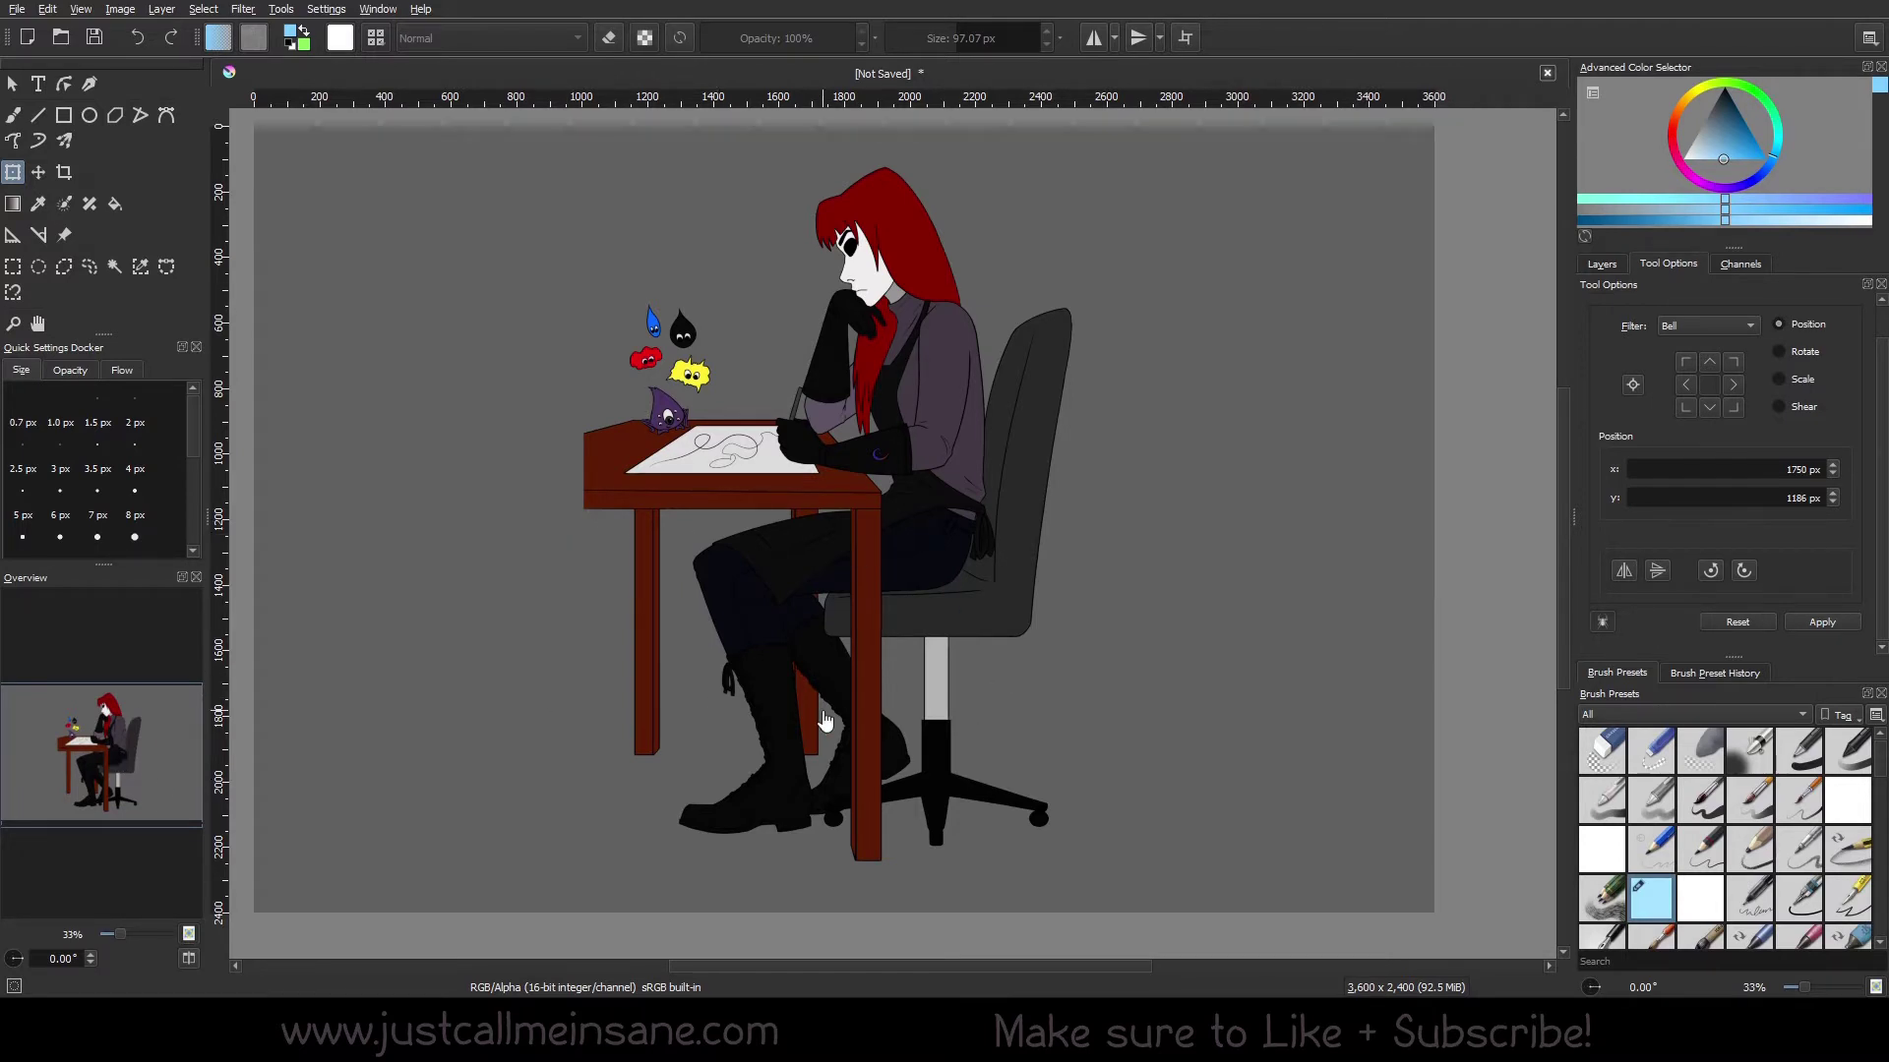
key(m)
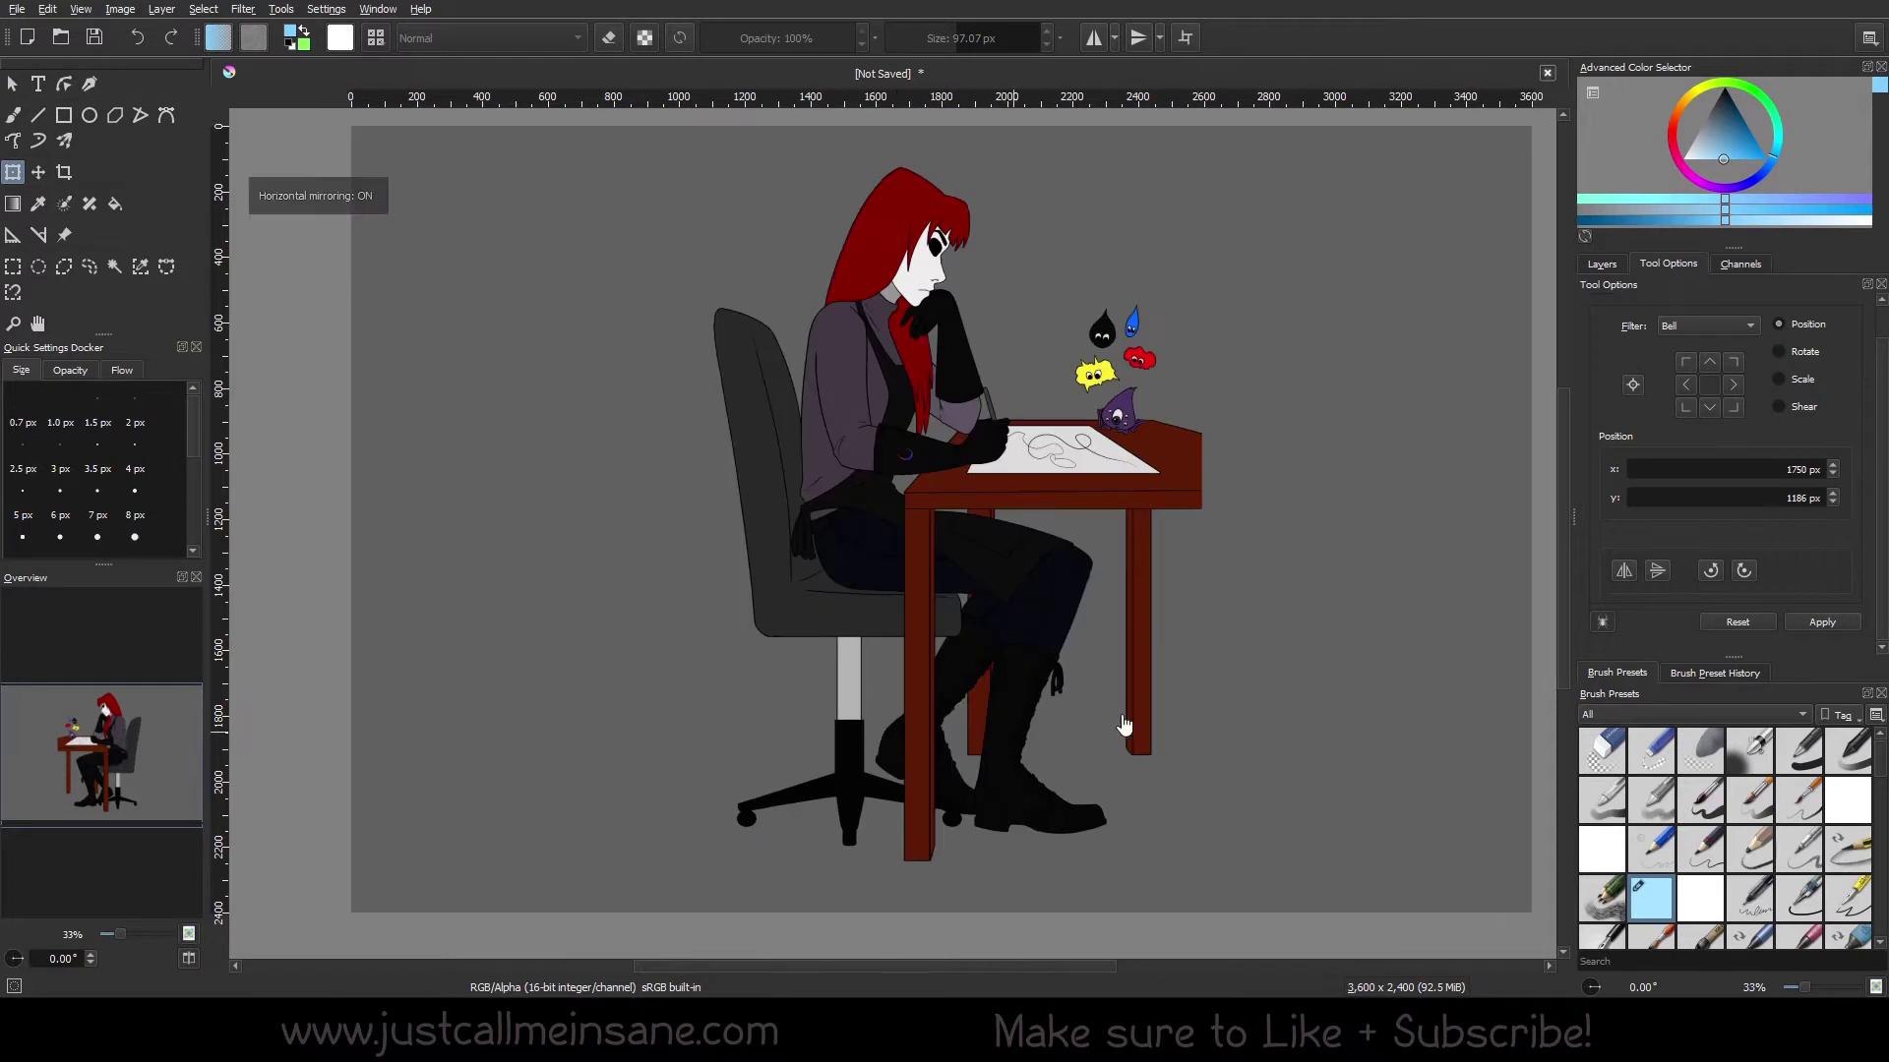
drag(1160, 701, 1079, 678)
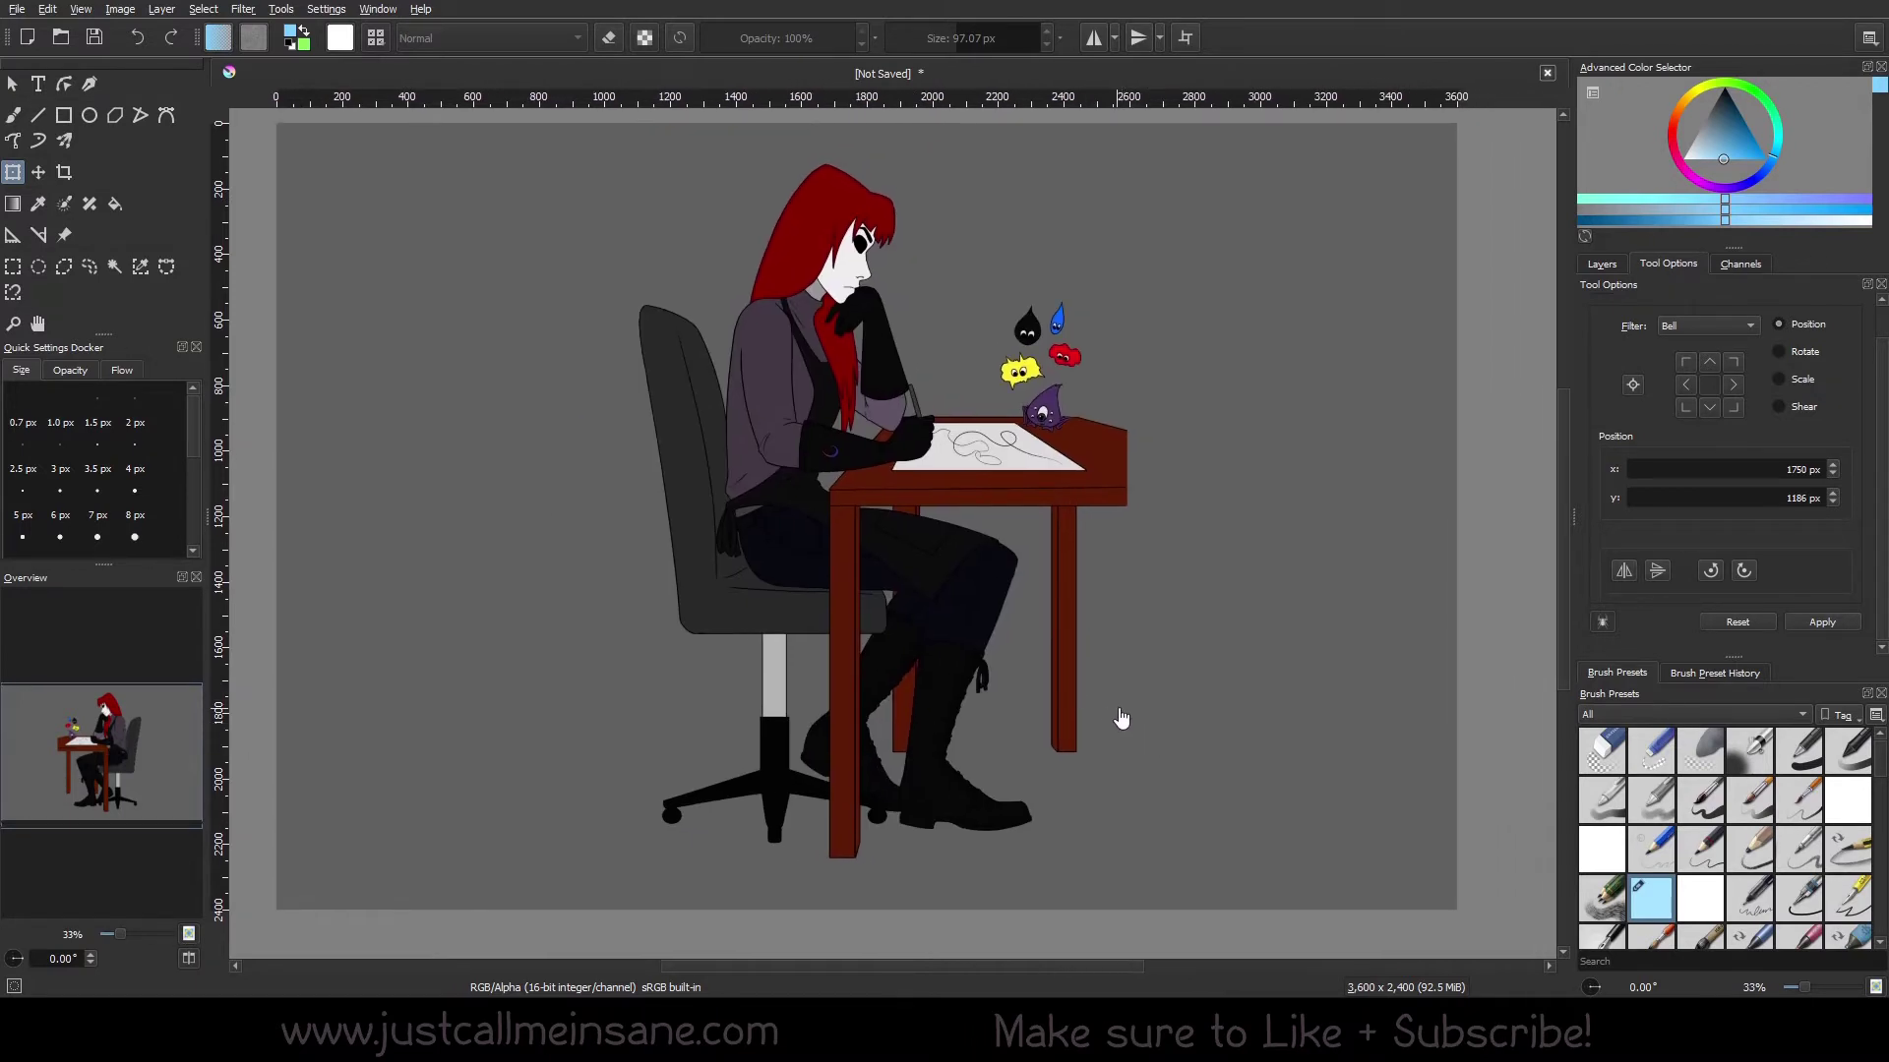
key(m)
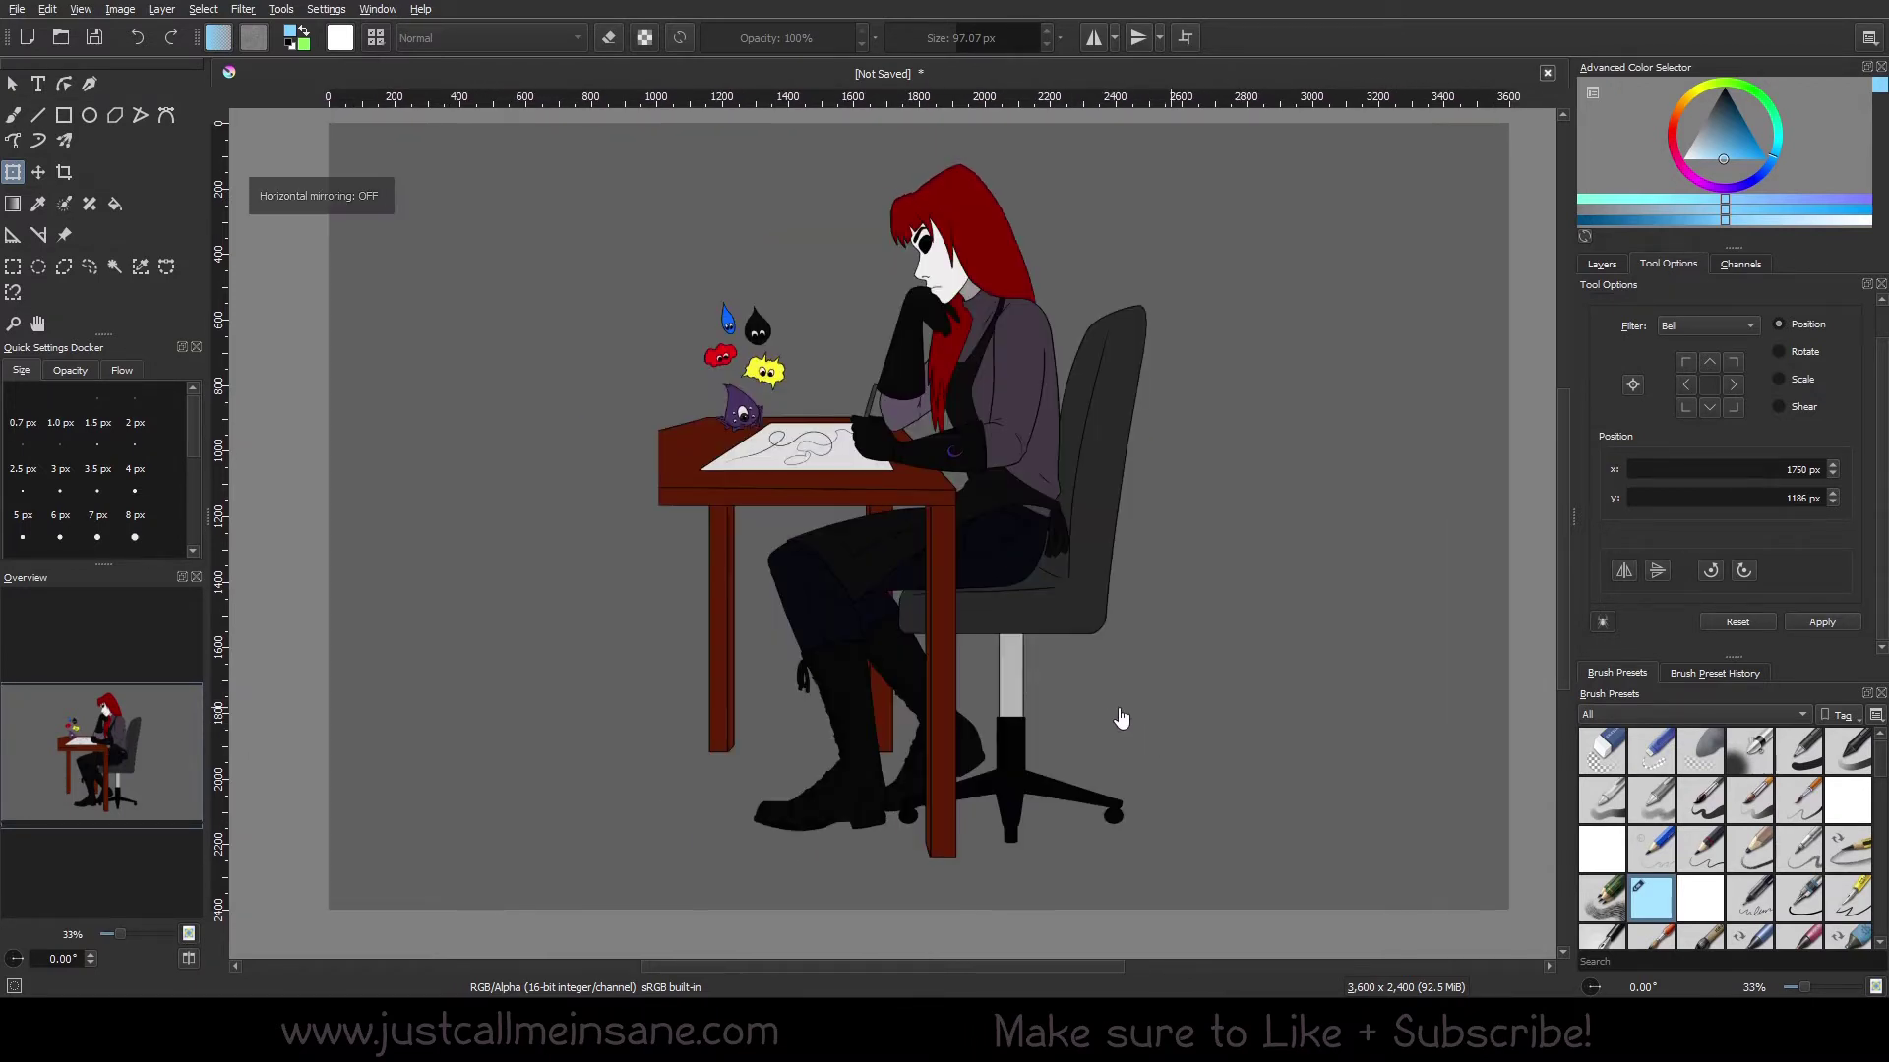
key(m)
key(m)
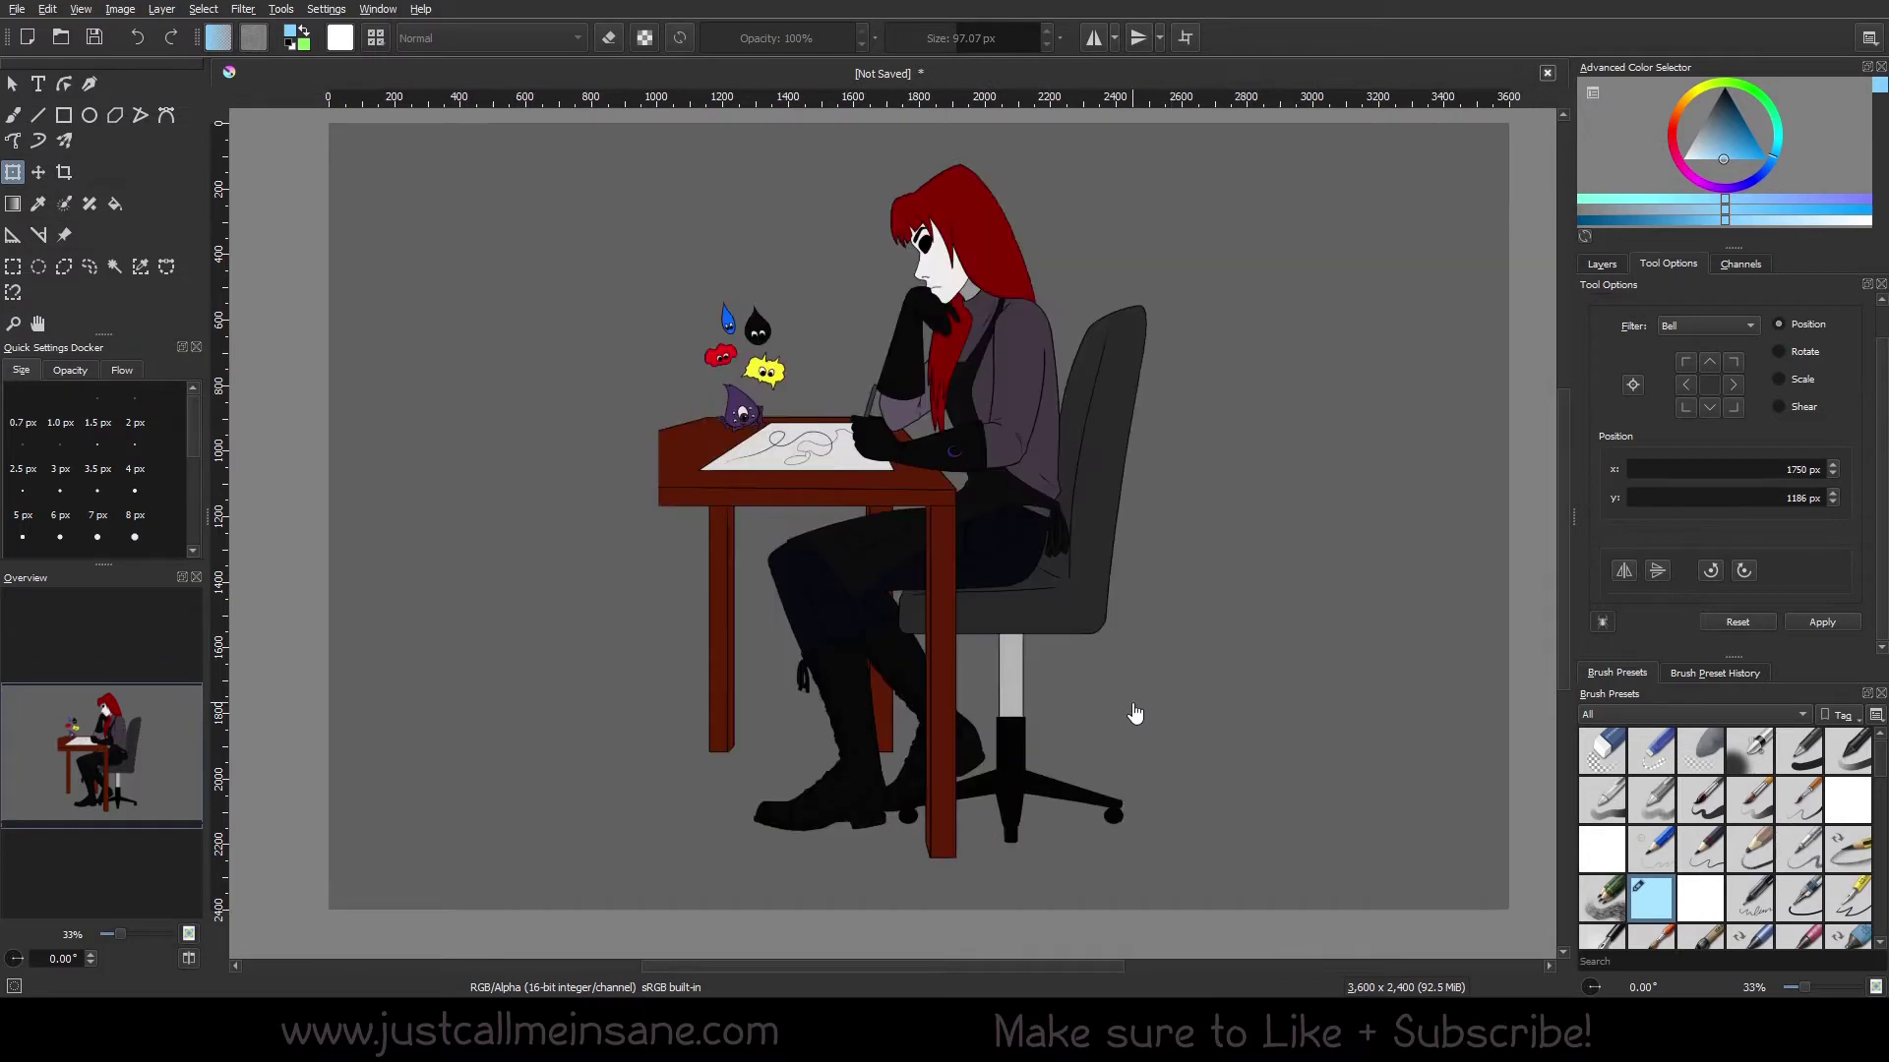
key(m)
key(m)
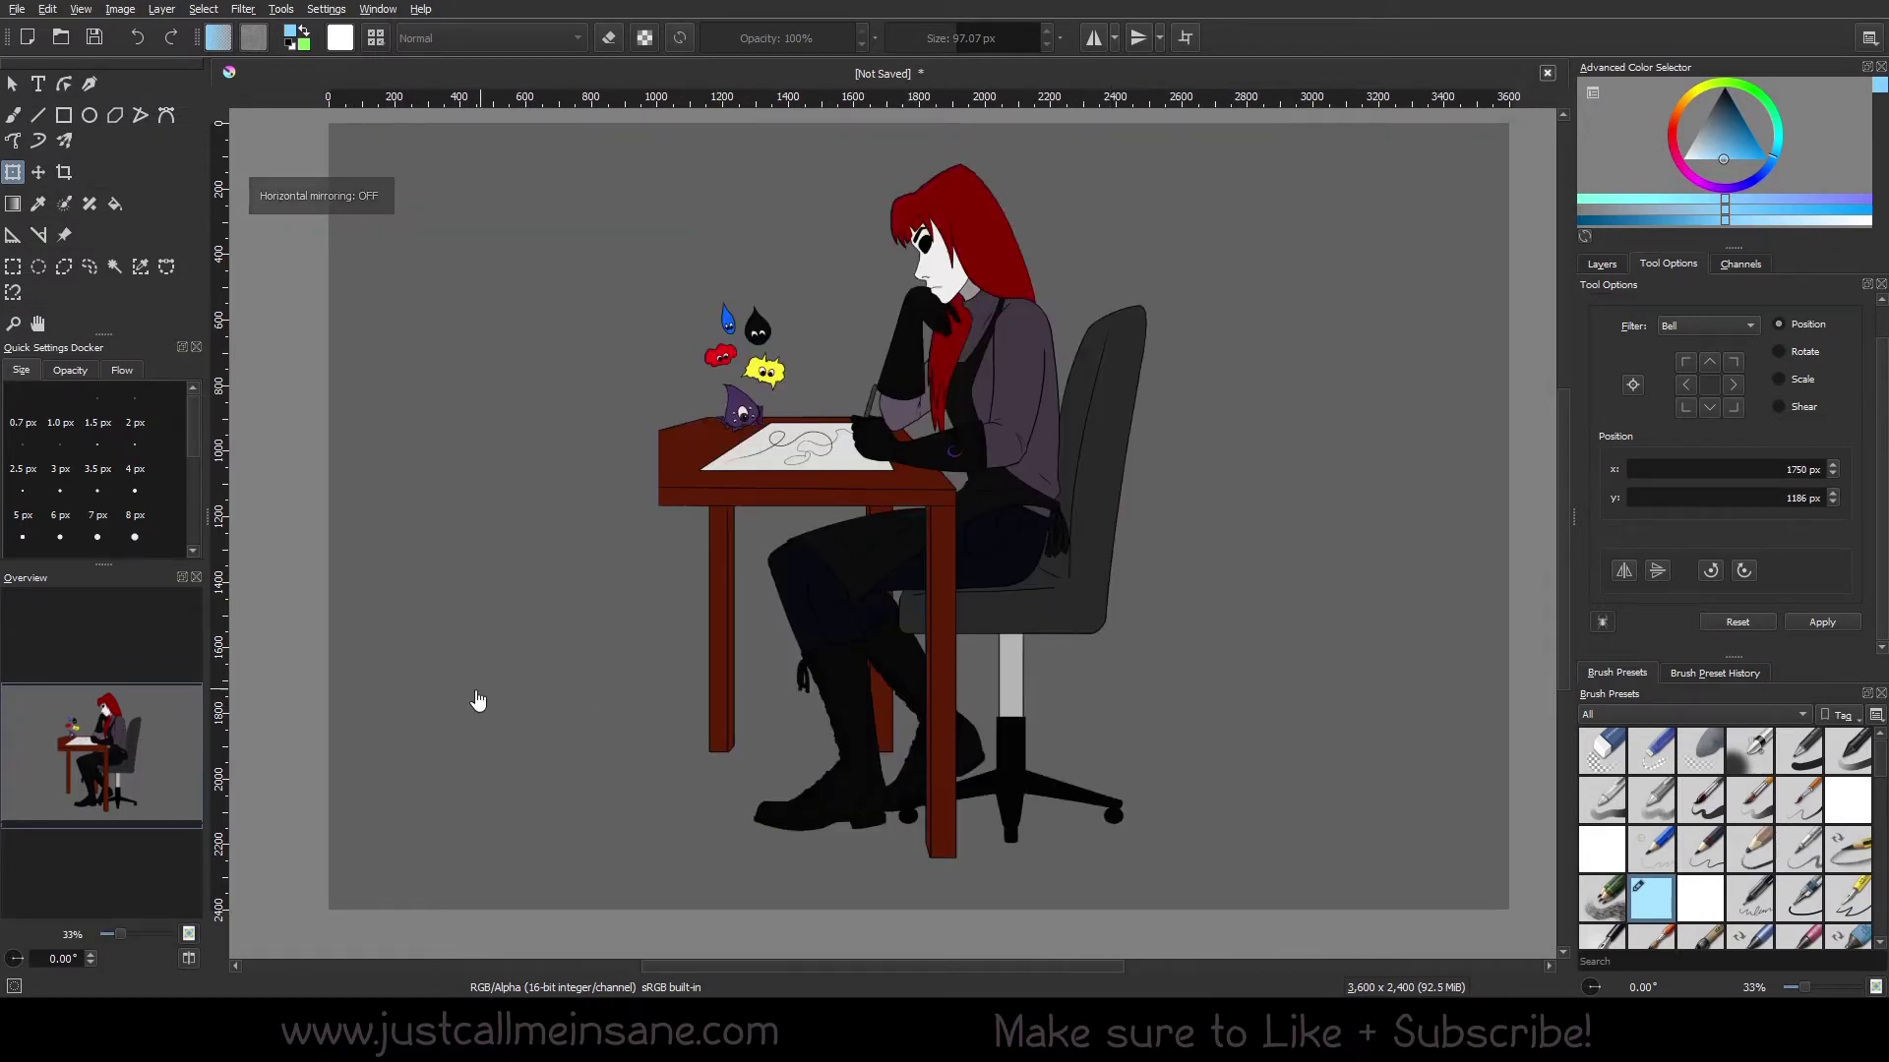
key(m)
- Try shearing, rotating and a 30° tilt on the layer, then reset it with Esc
click(1045, 653)
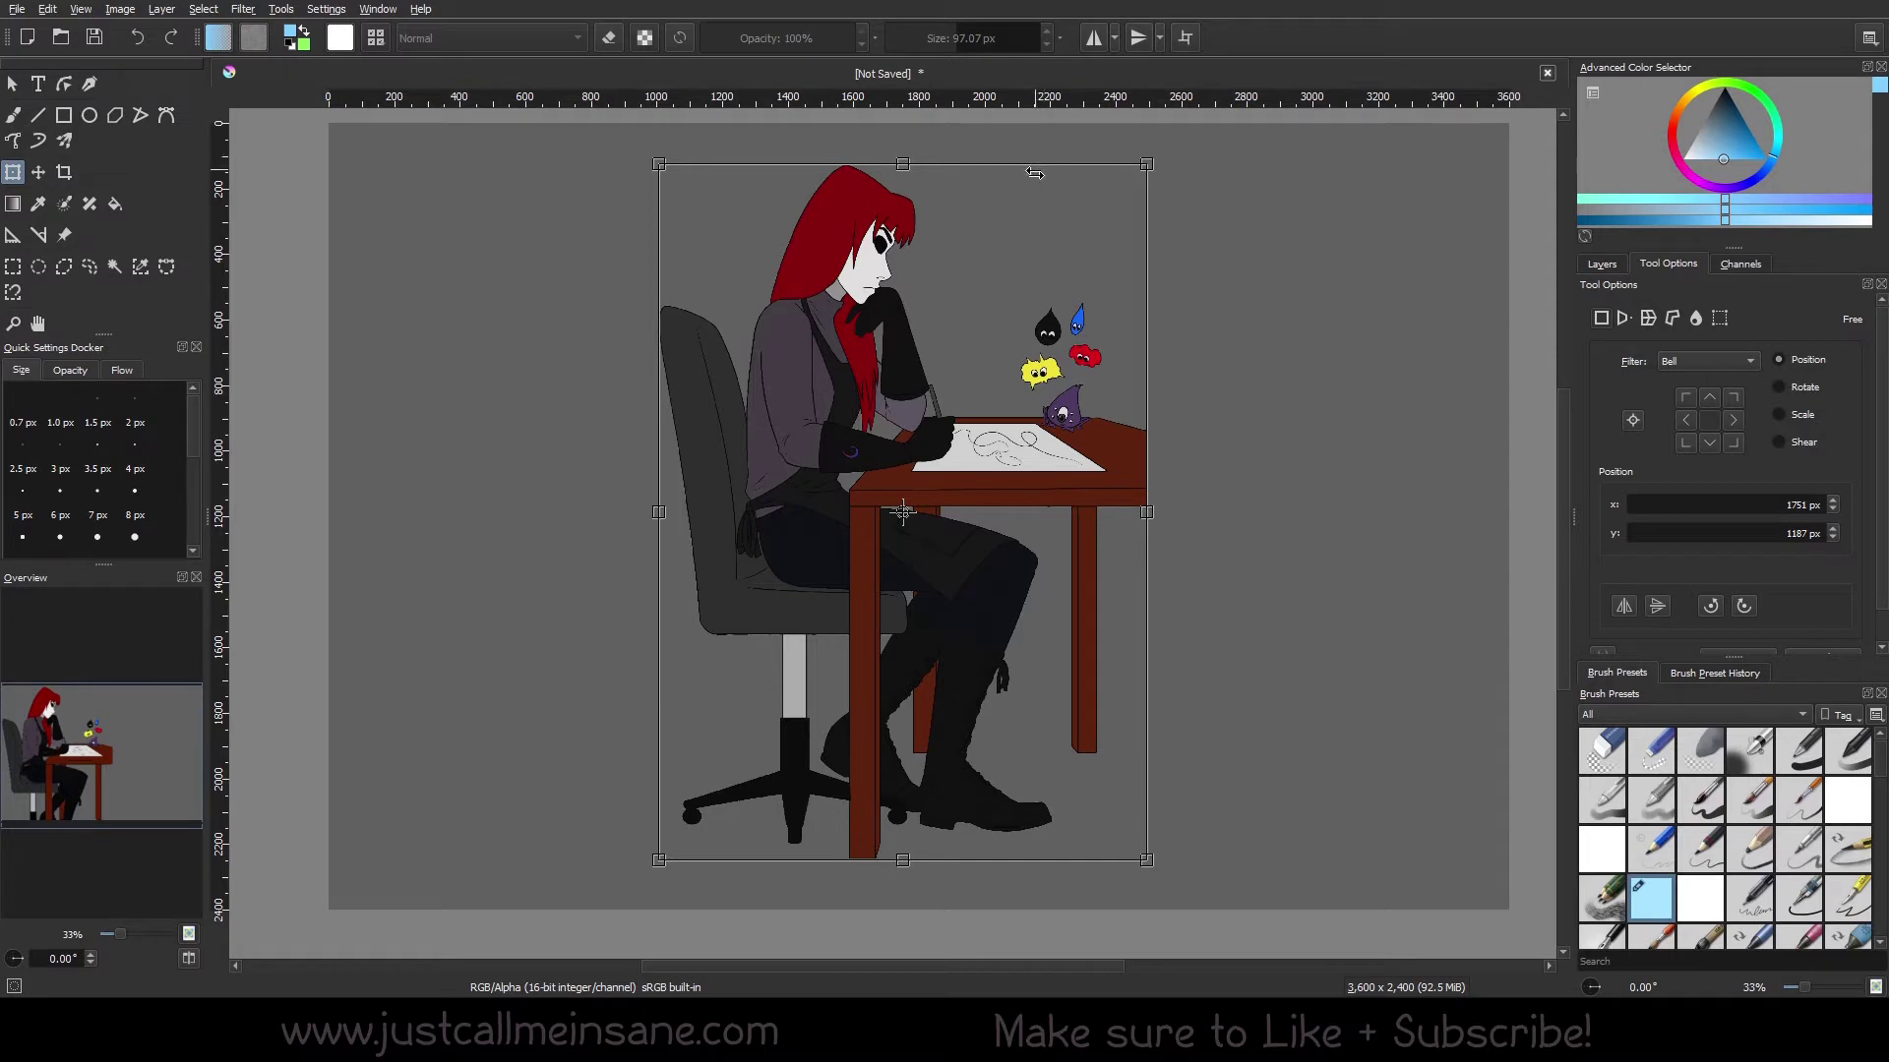
mouse_move(1034, 170)
mouse_down()
mouse_move(1130, 161)
mouse_move(1033, 168)
mouse_up()
drag(1151, 236, 1210, 331)
drag(1149, 159, 1286, 421)
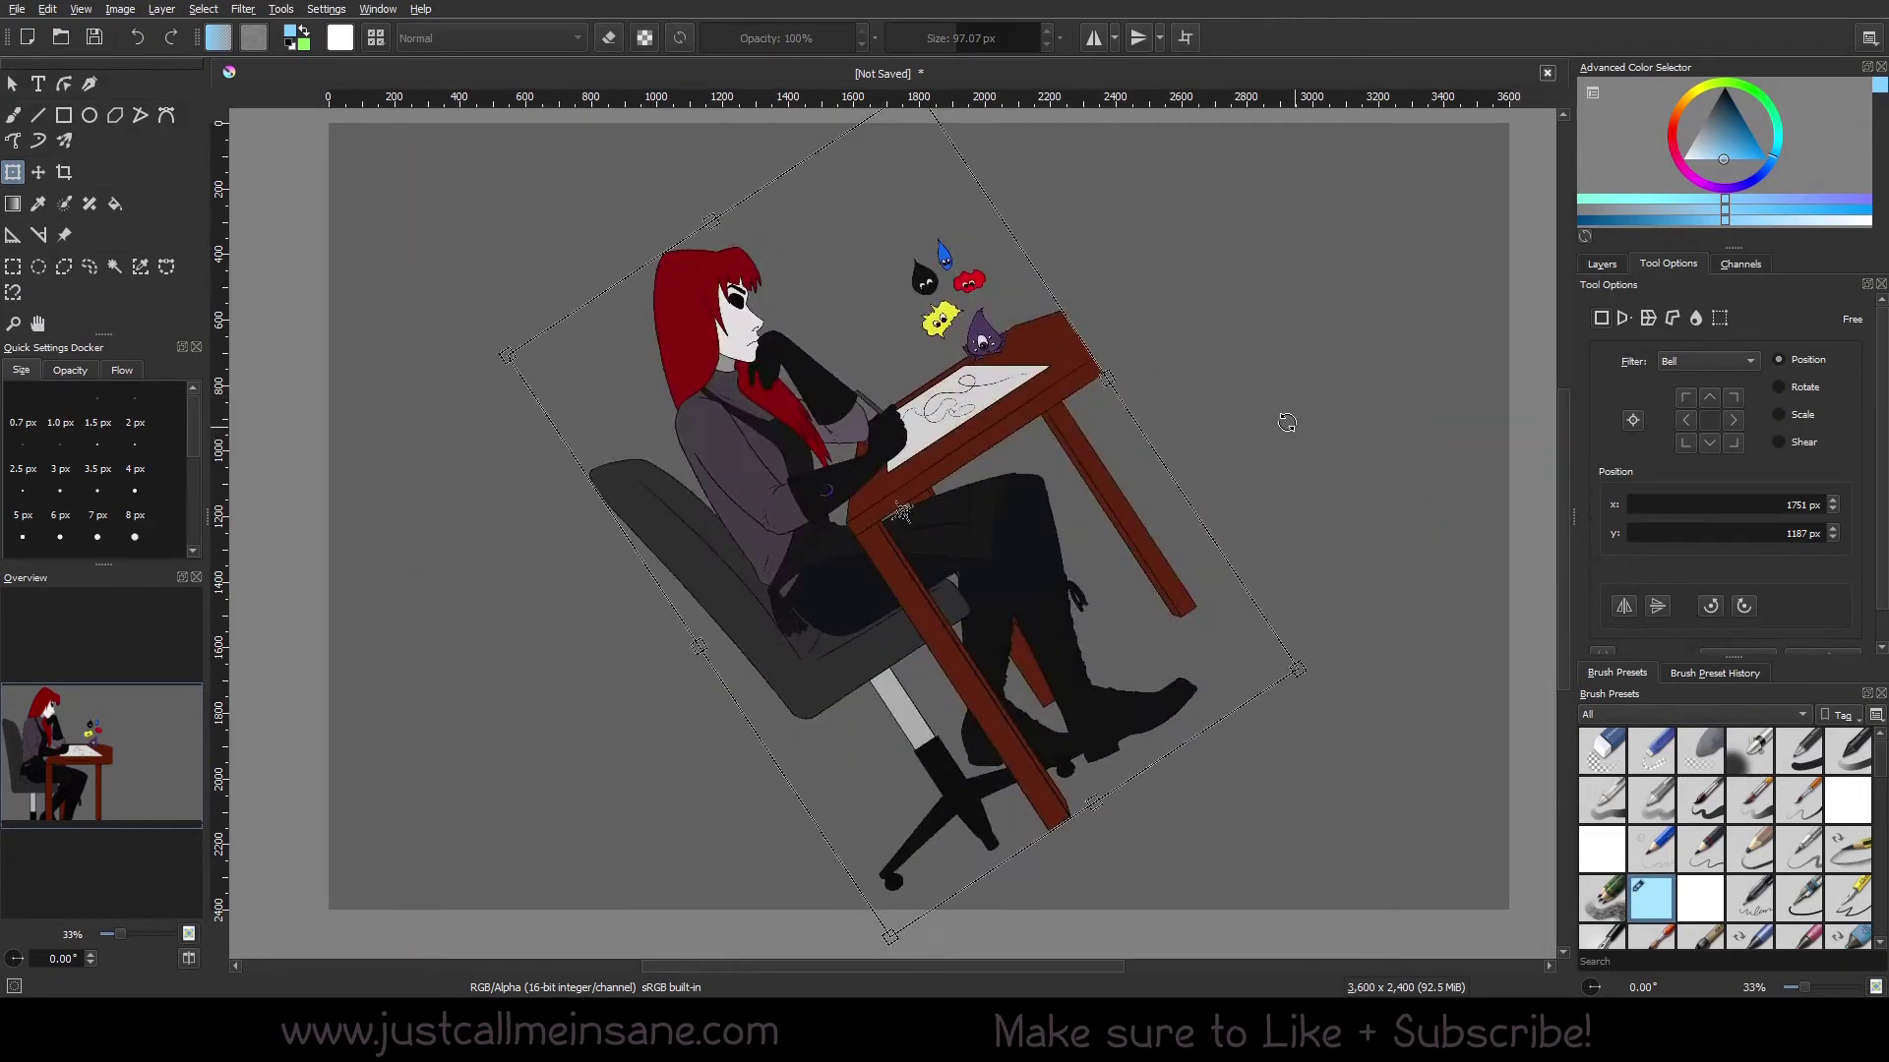
key(Escape)
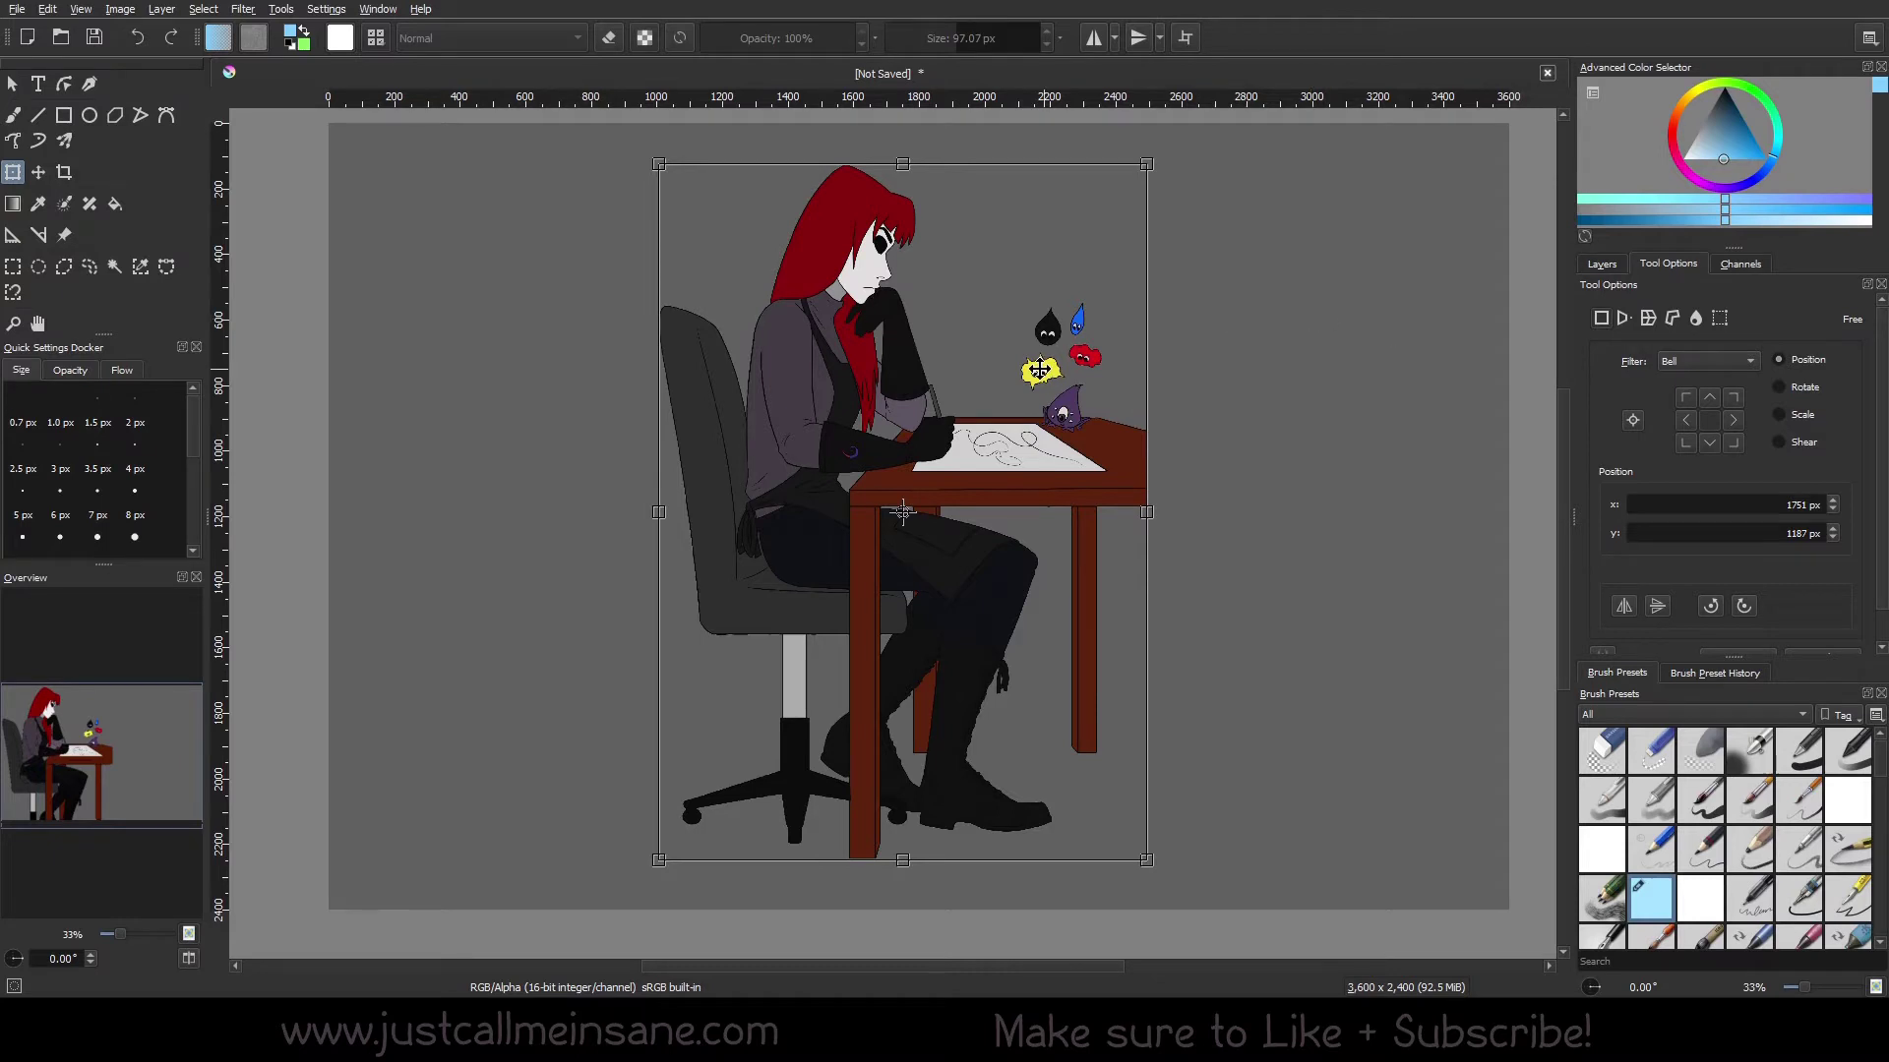
- Drag the layer around and undo the last move, leaving it at 1589 × 1157 px
drag(814, 331, 824, 372)
drag(1154, 471, 1167, 471)
key(ctrl+z)
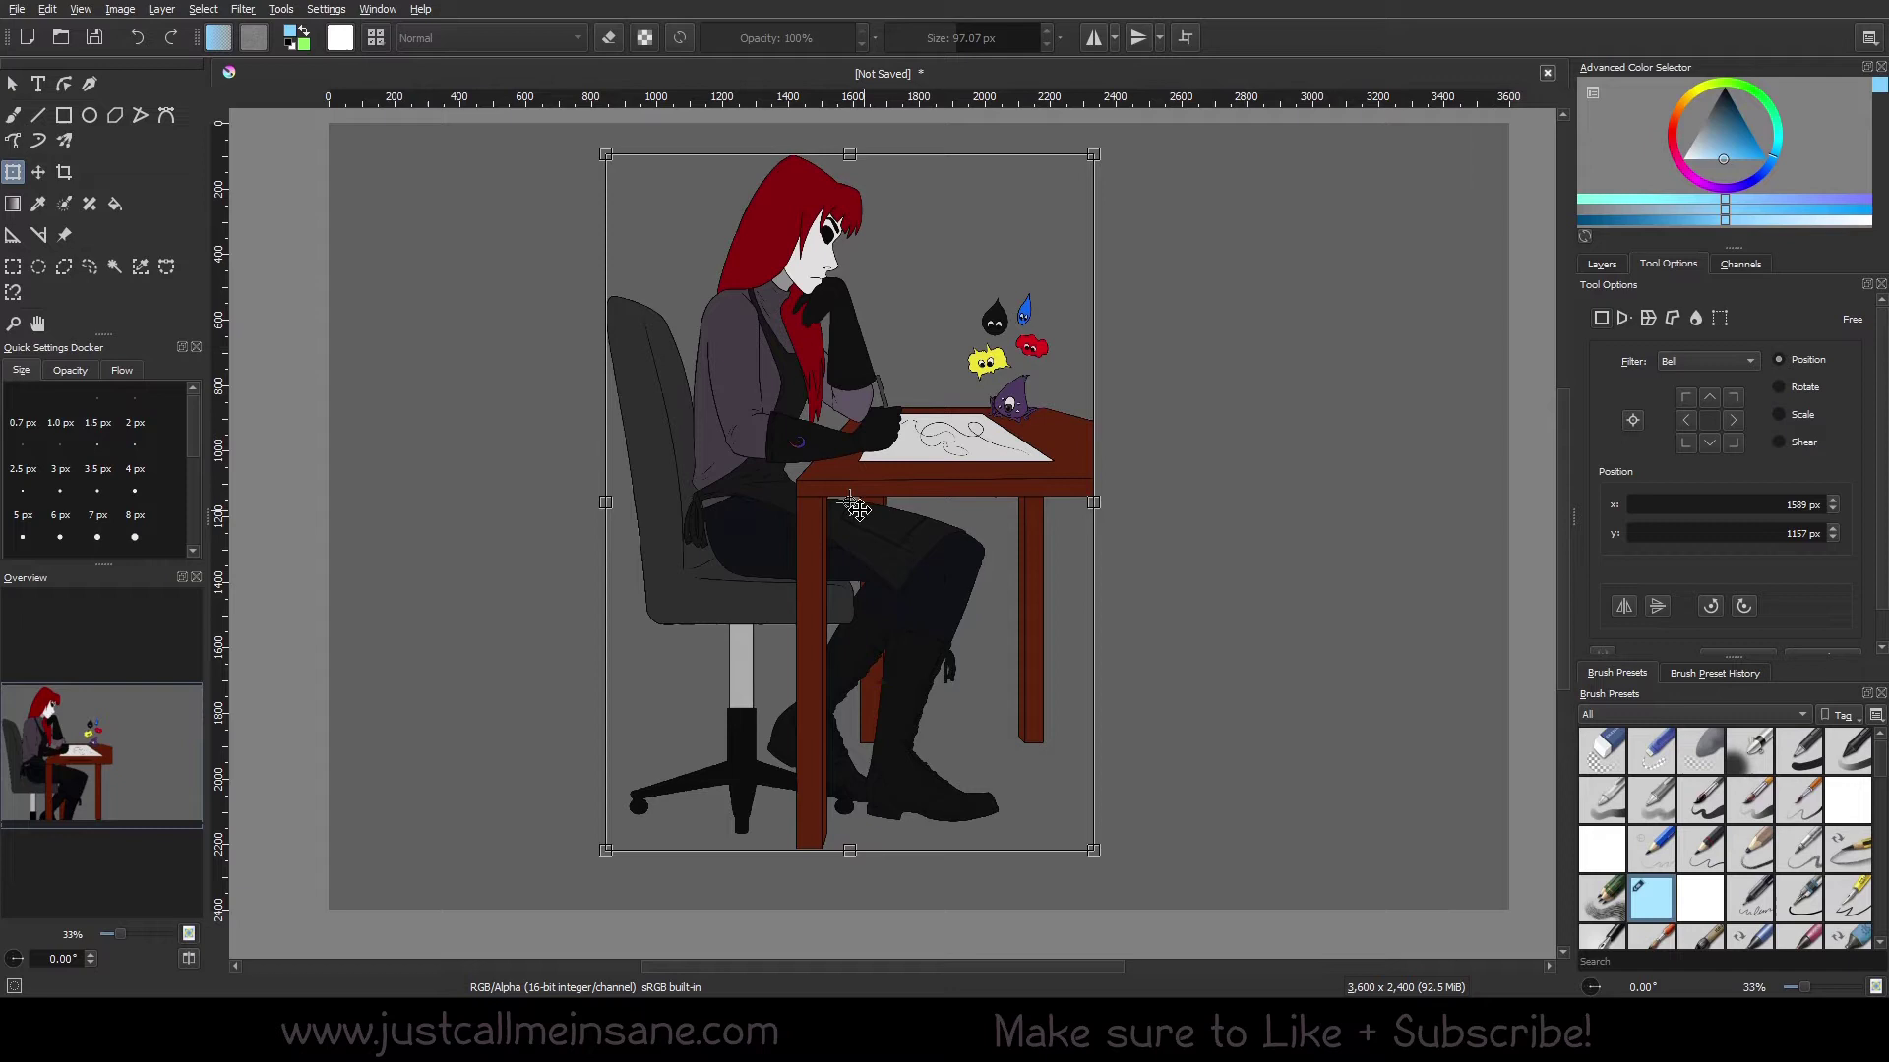
- Commit the transform, restart it on the layer and switch to rotation settings
key(b)
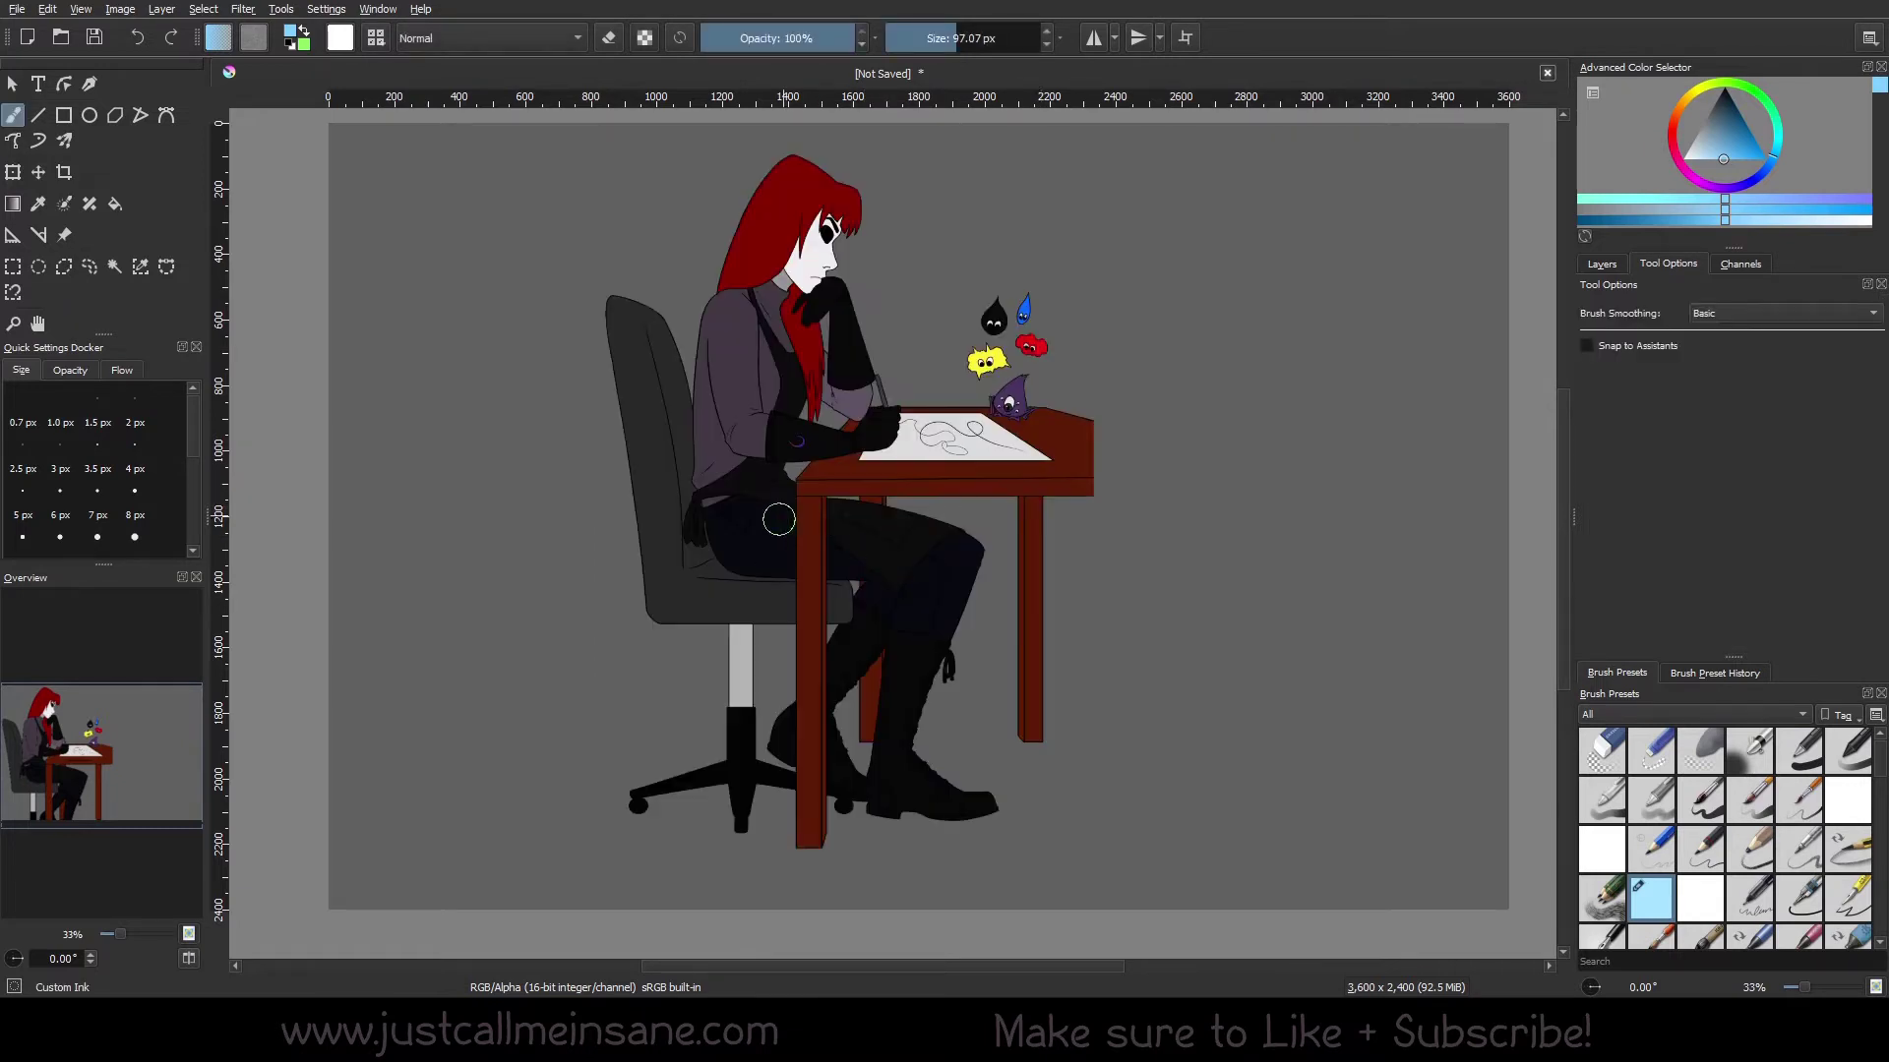
key(ctrl+t)
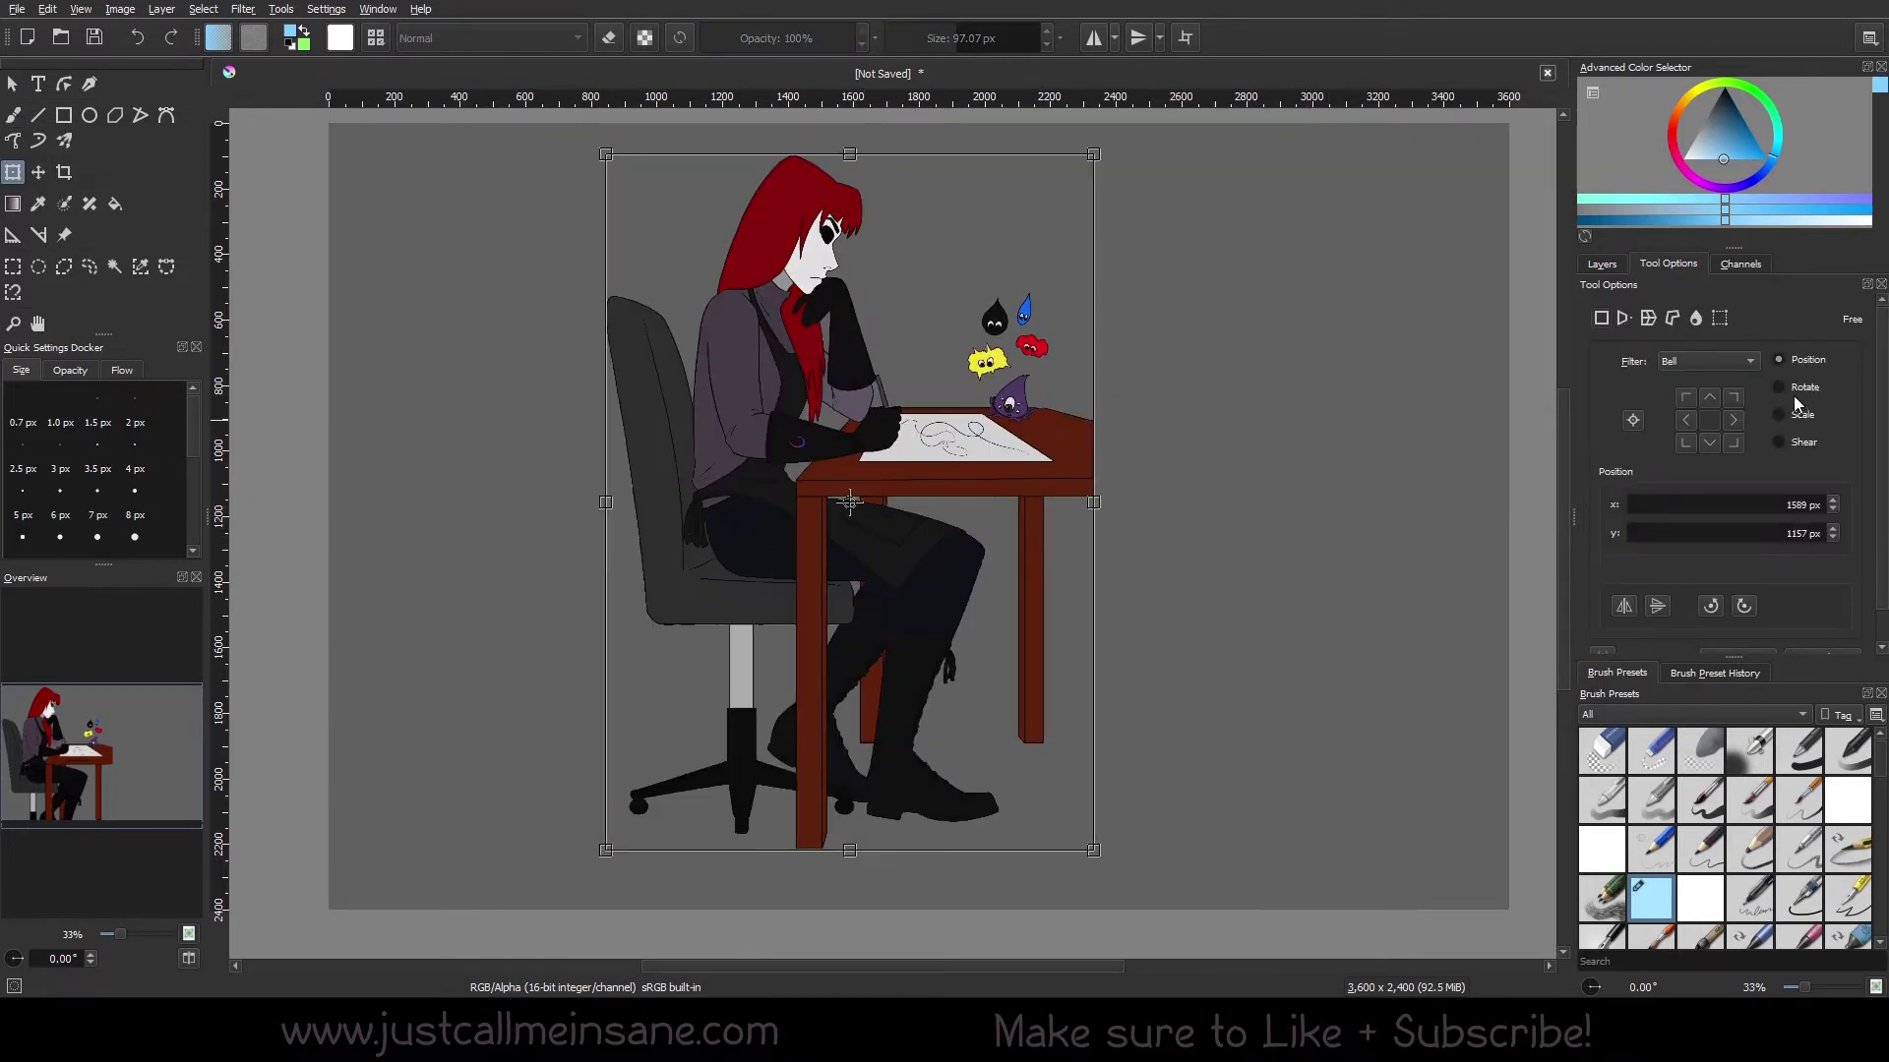
click(1805, 388)
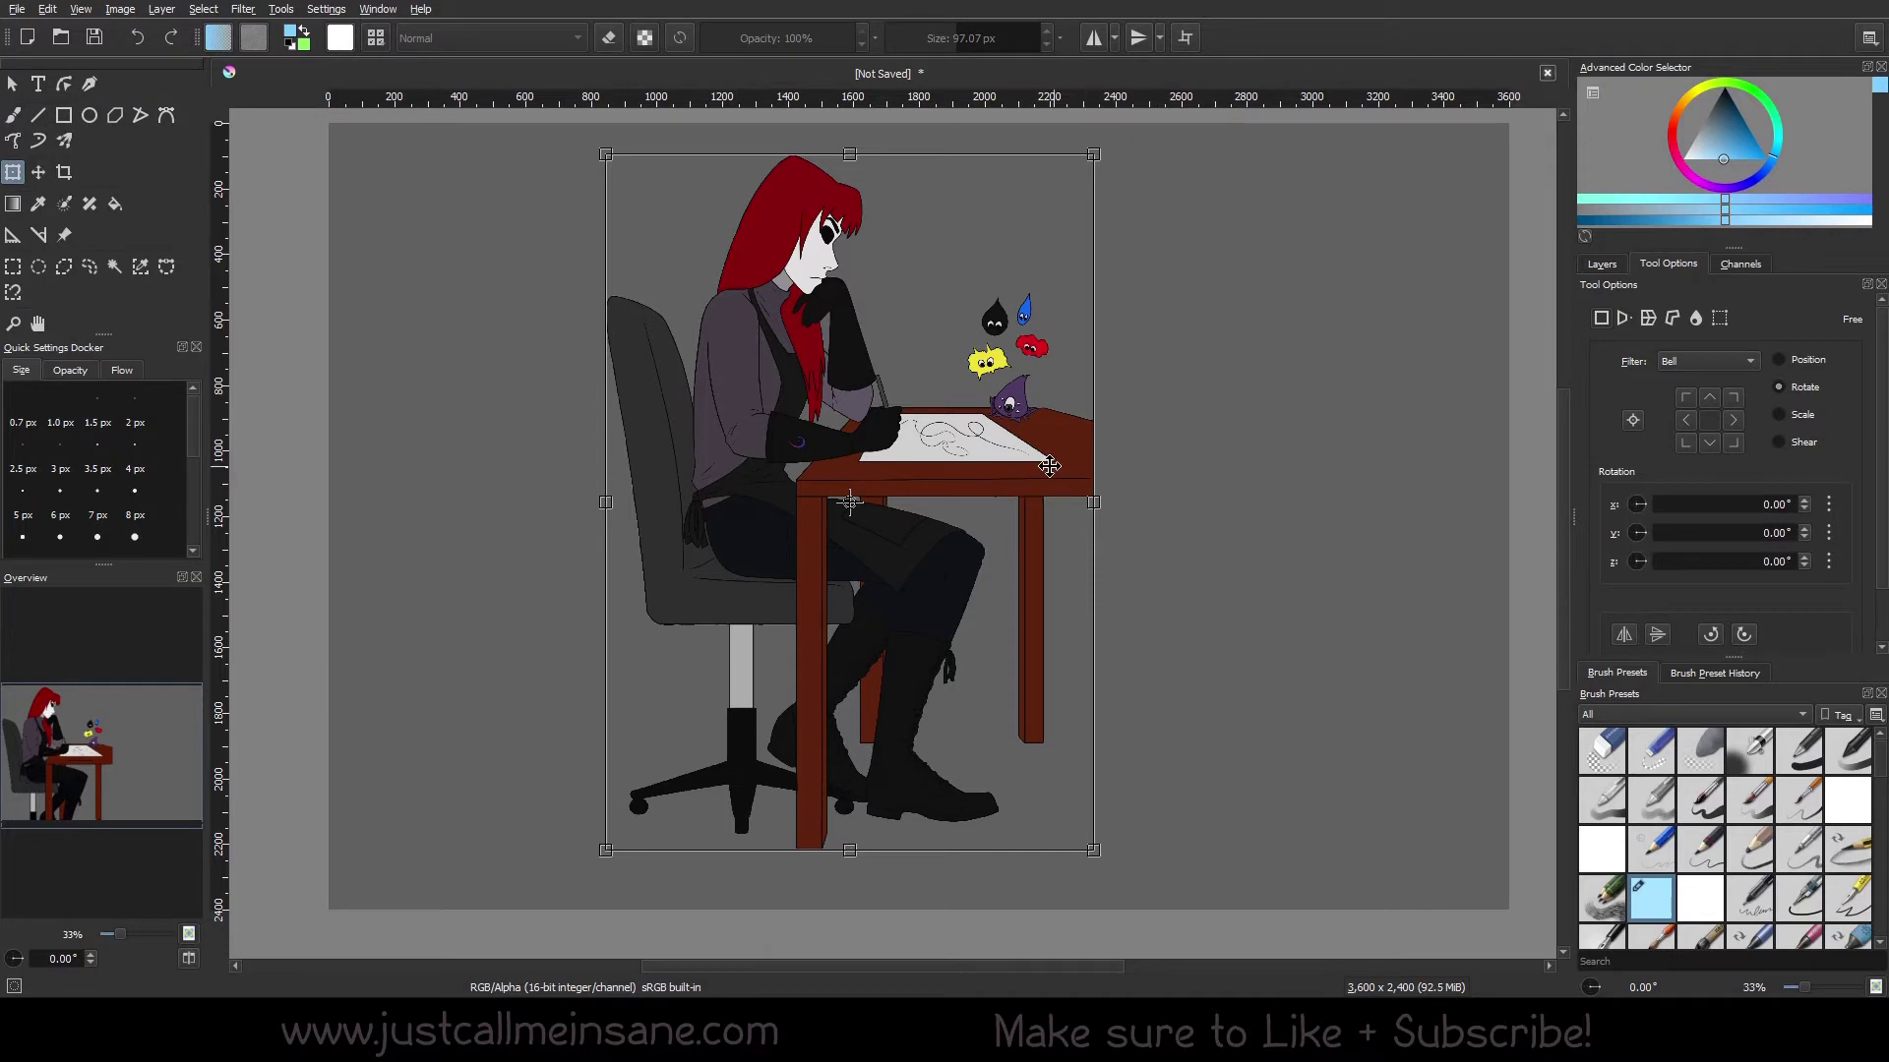
- Draw a freehand selection around the woman's drawing arm
key(b)
click(89, 267)
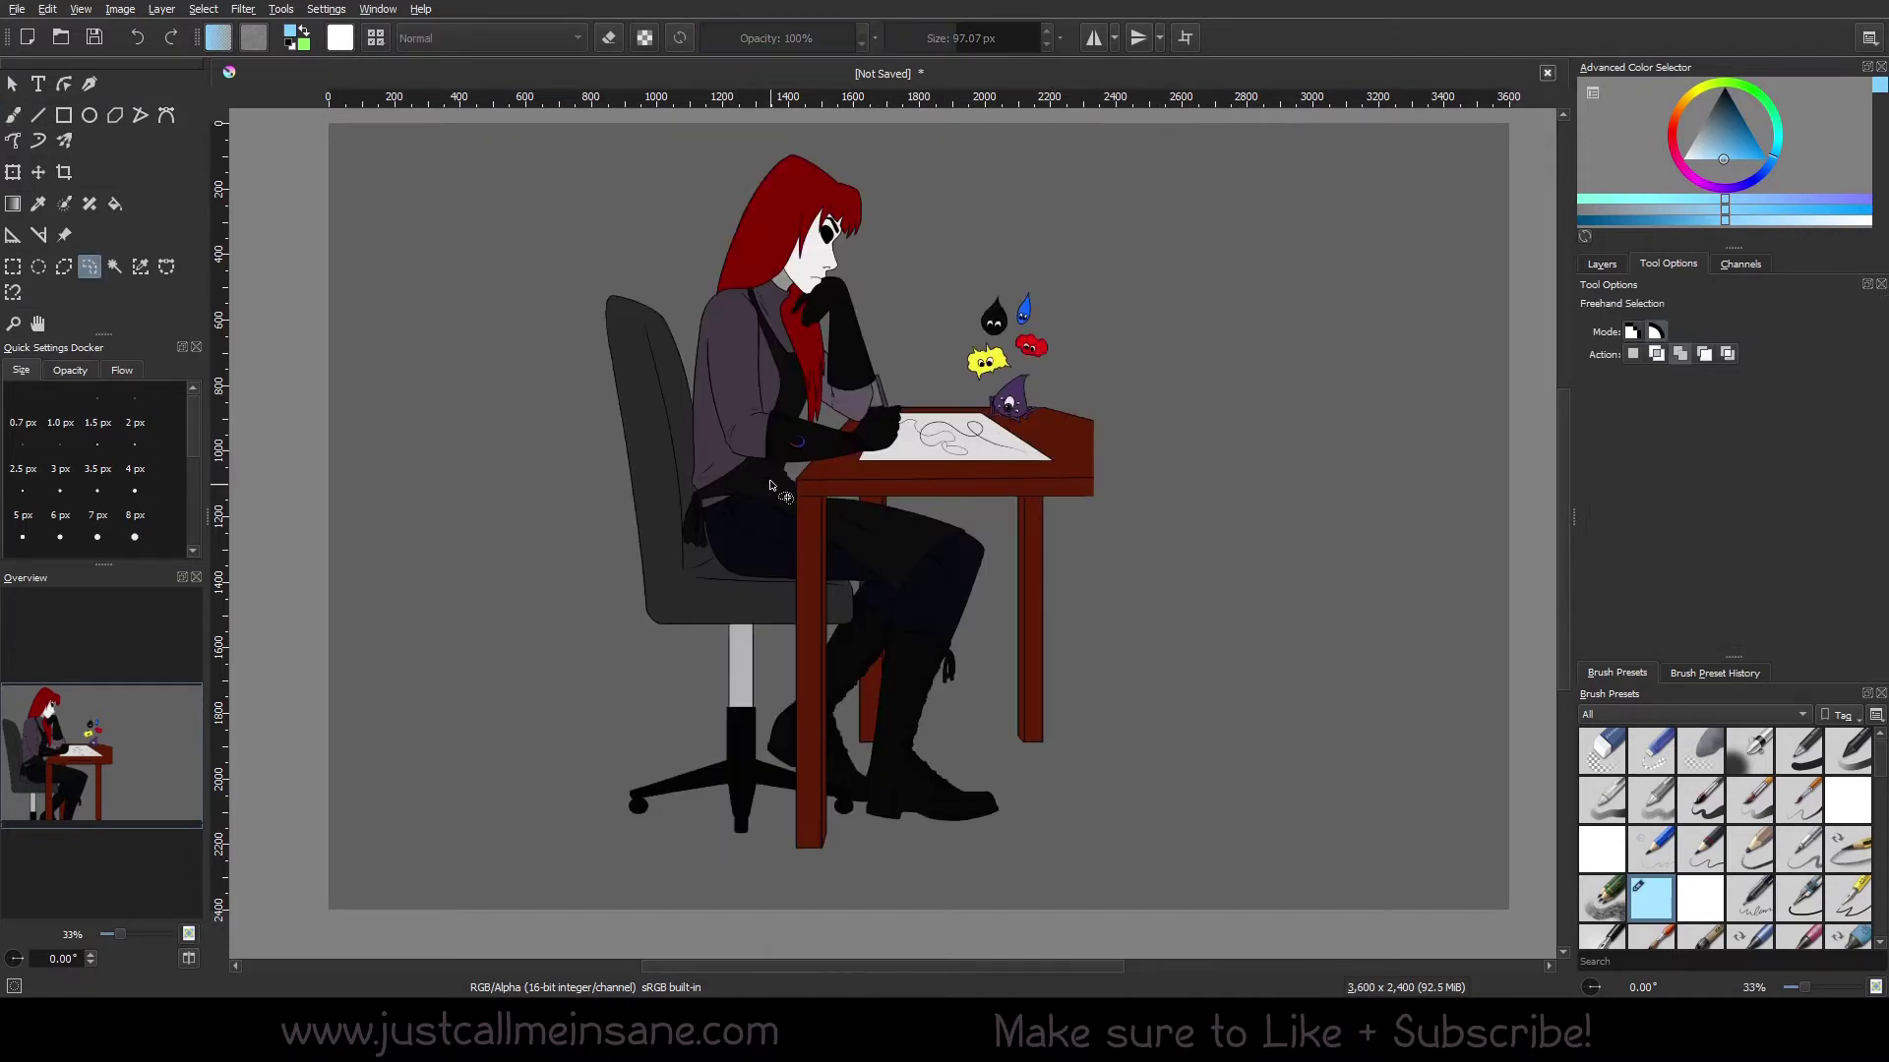
mouse_move(782, 438)
mouse_down()
mouse_move(756, 409)
mouse_move(716, 425)
mouse_move(740, 464)
mouse_move(917, 432)
mouse_move(901, 391)
mouse_move(772, 403)
mouse_move(808, 428)
mouse_up()
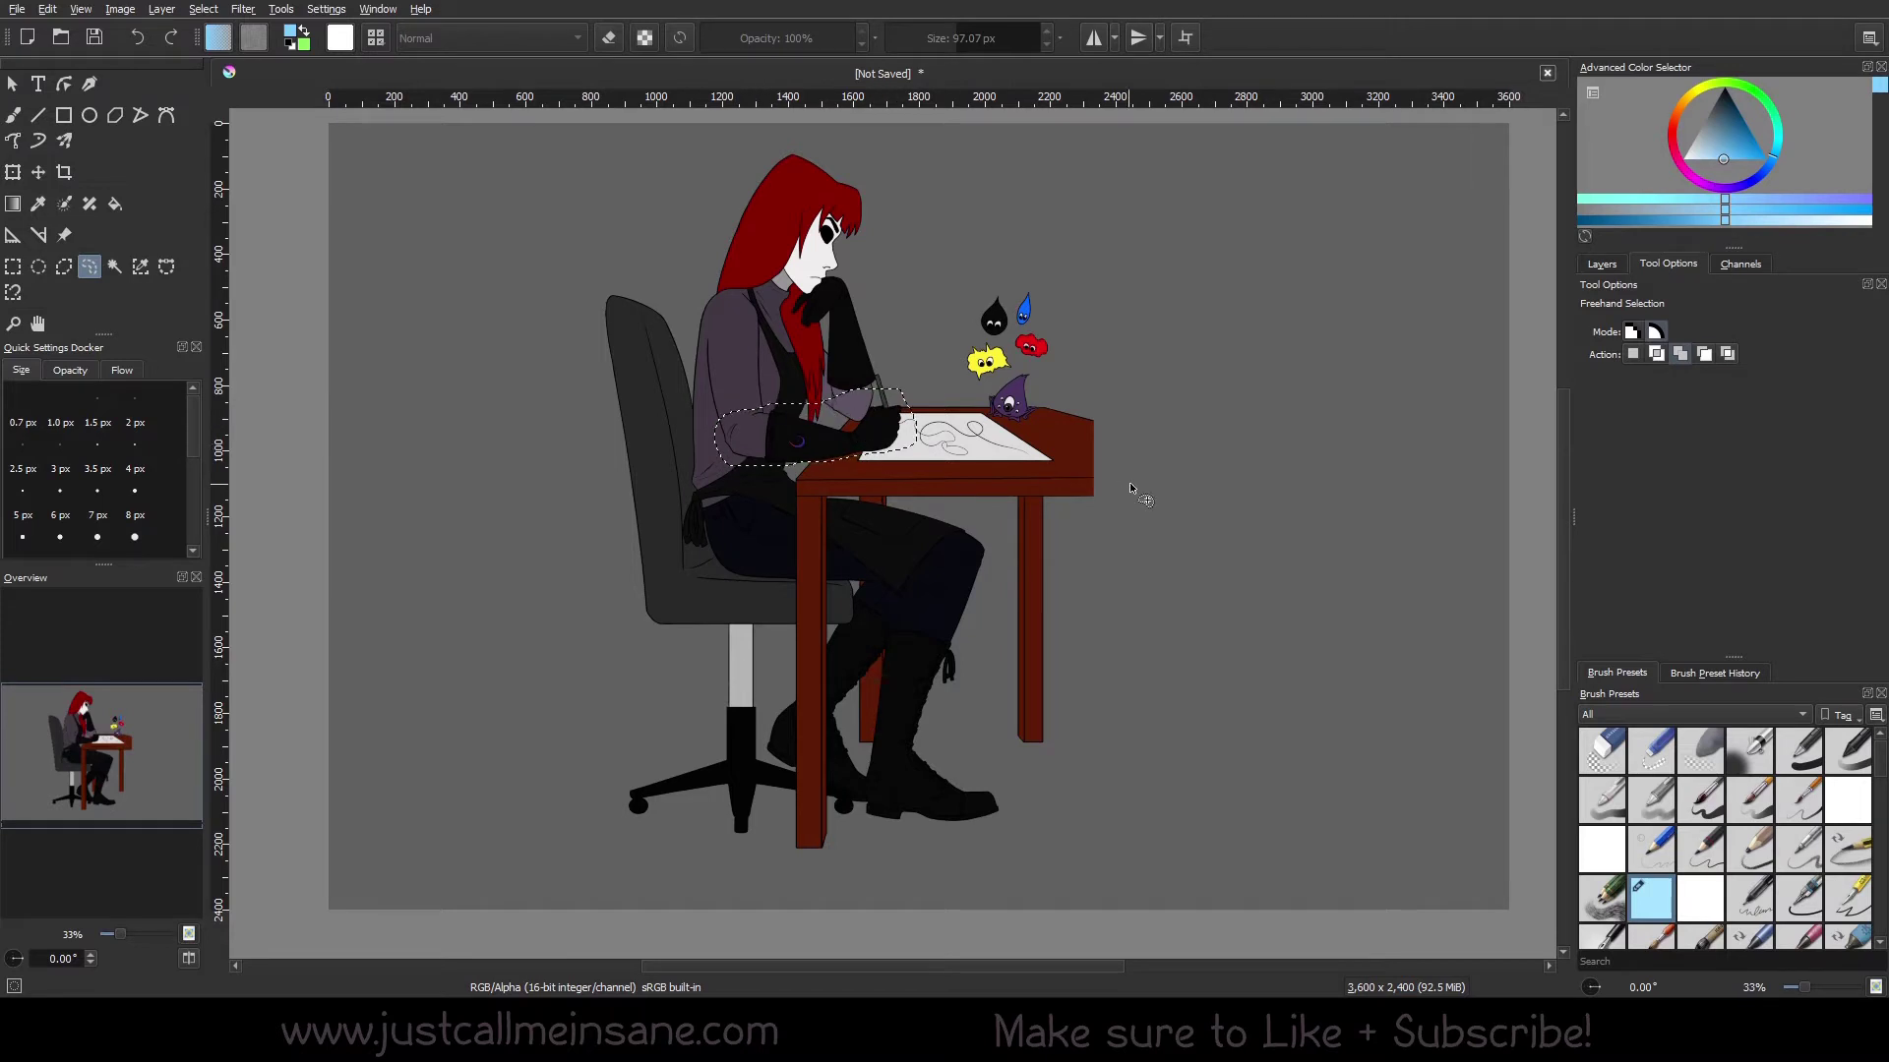
- Rotate the selected arm, undo the rotation, and end the transform
key(ctrl+t)
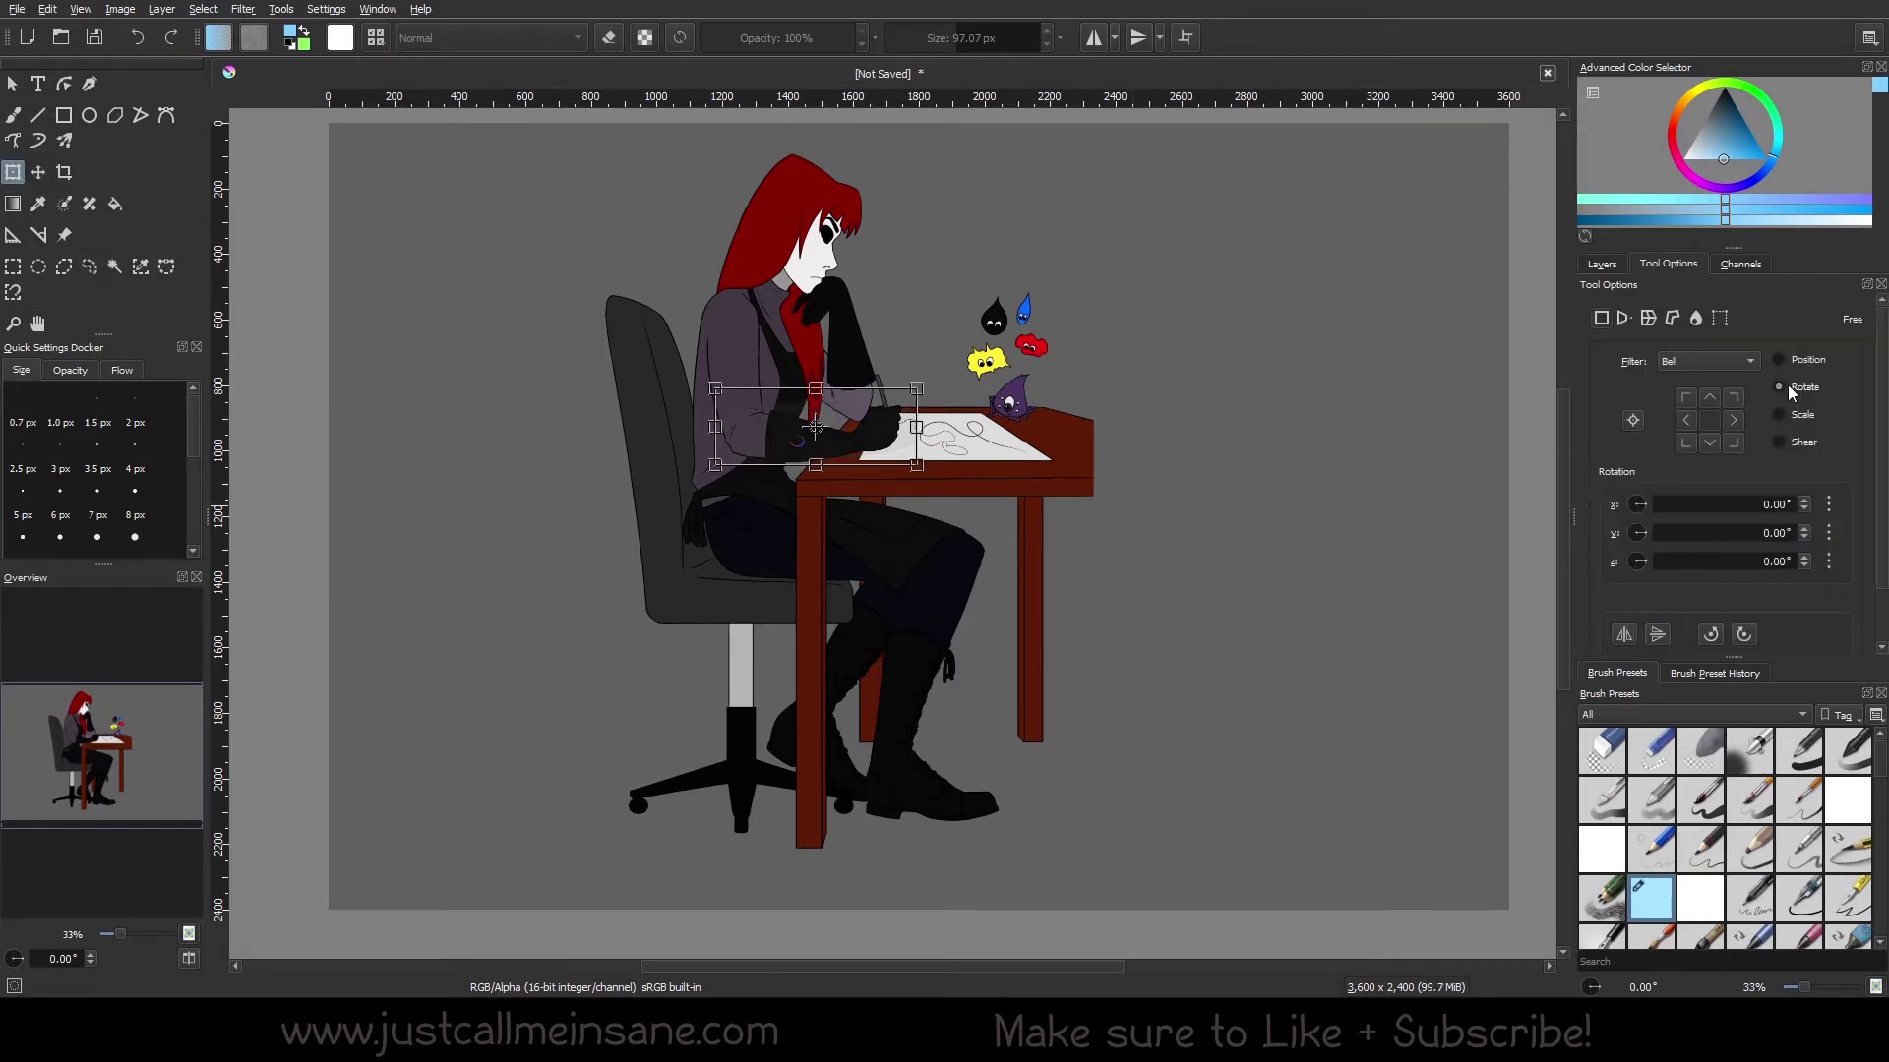
drag(913, 364, 551, 394)
key(ctrl+z)
key(Return)
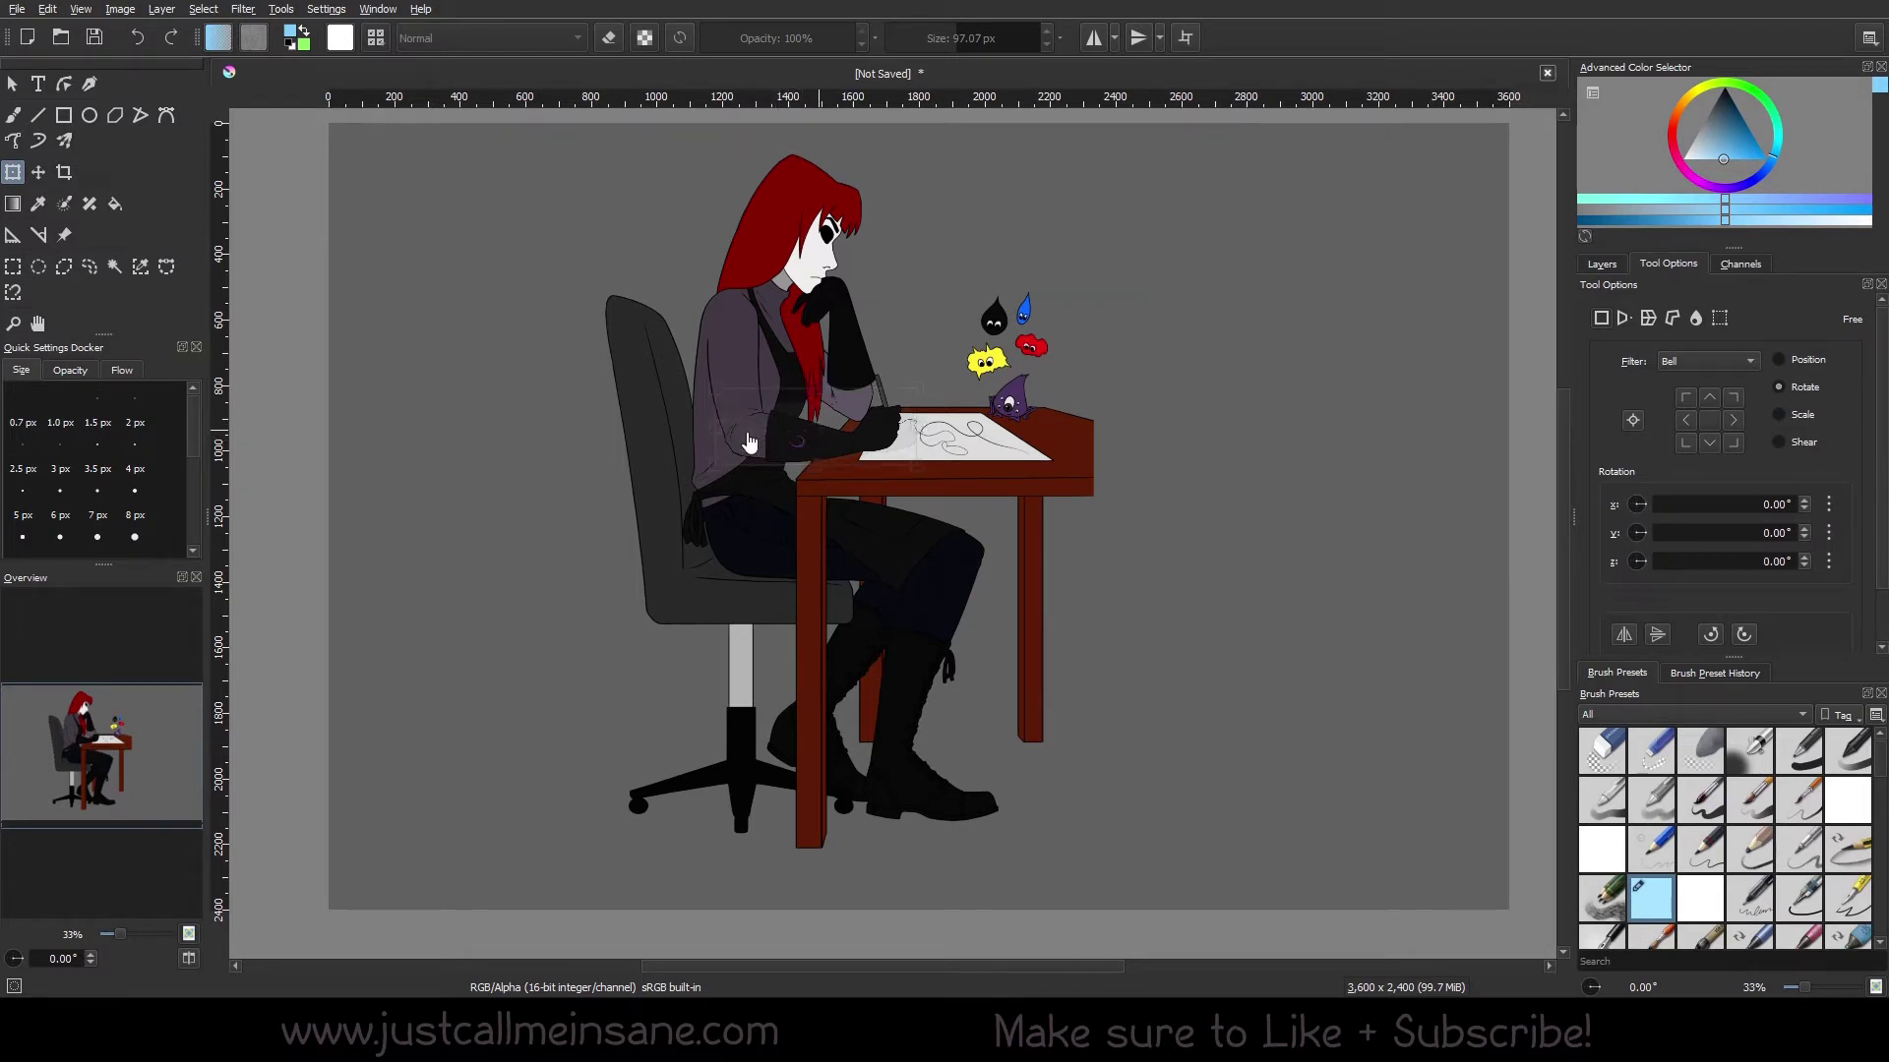
- Try rotating the selected arm up off the desk and swinging it back down
drag(806, 295, 854, 371)
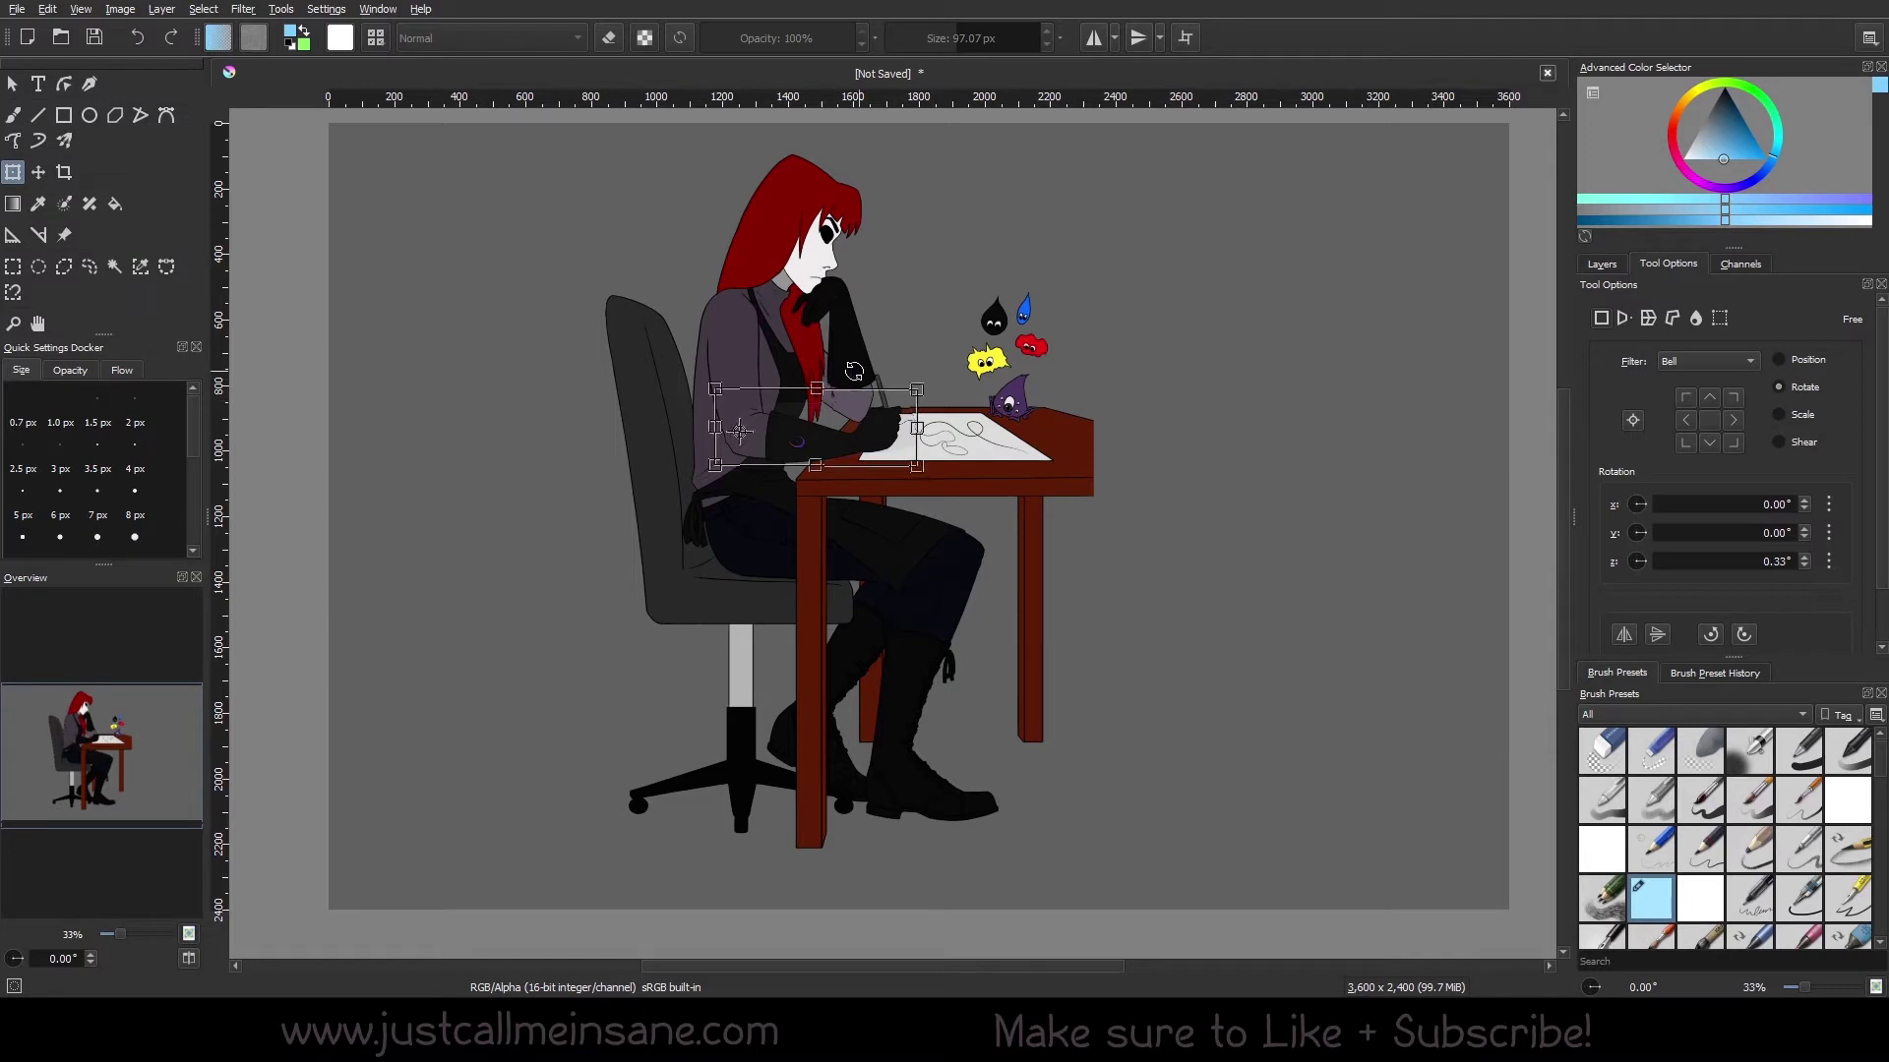
drag(854, 372, 862, 700)
- Cancel the arm rotation, then transform the whole layer and try the Z and X rotation dials
key(Escape)
key(b)
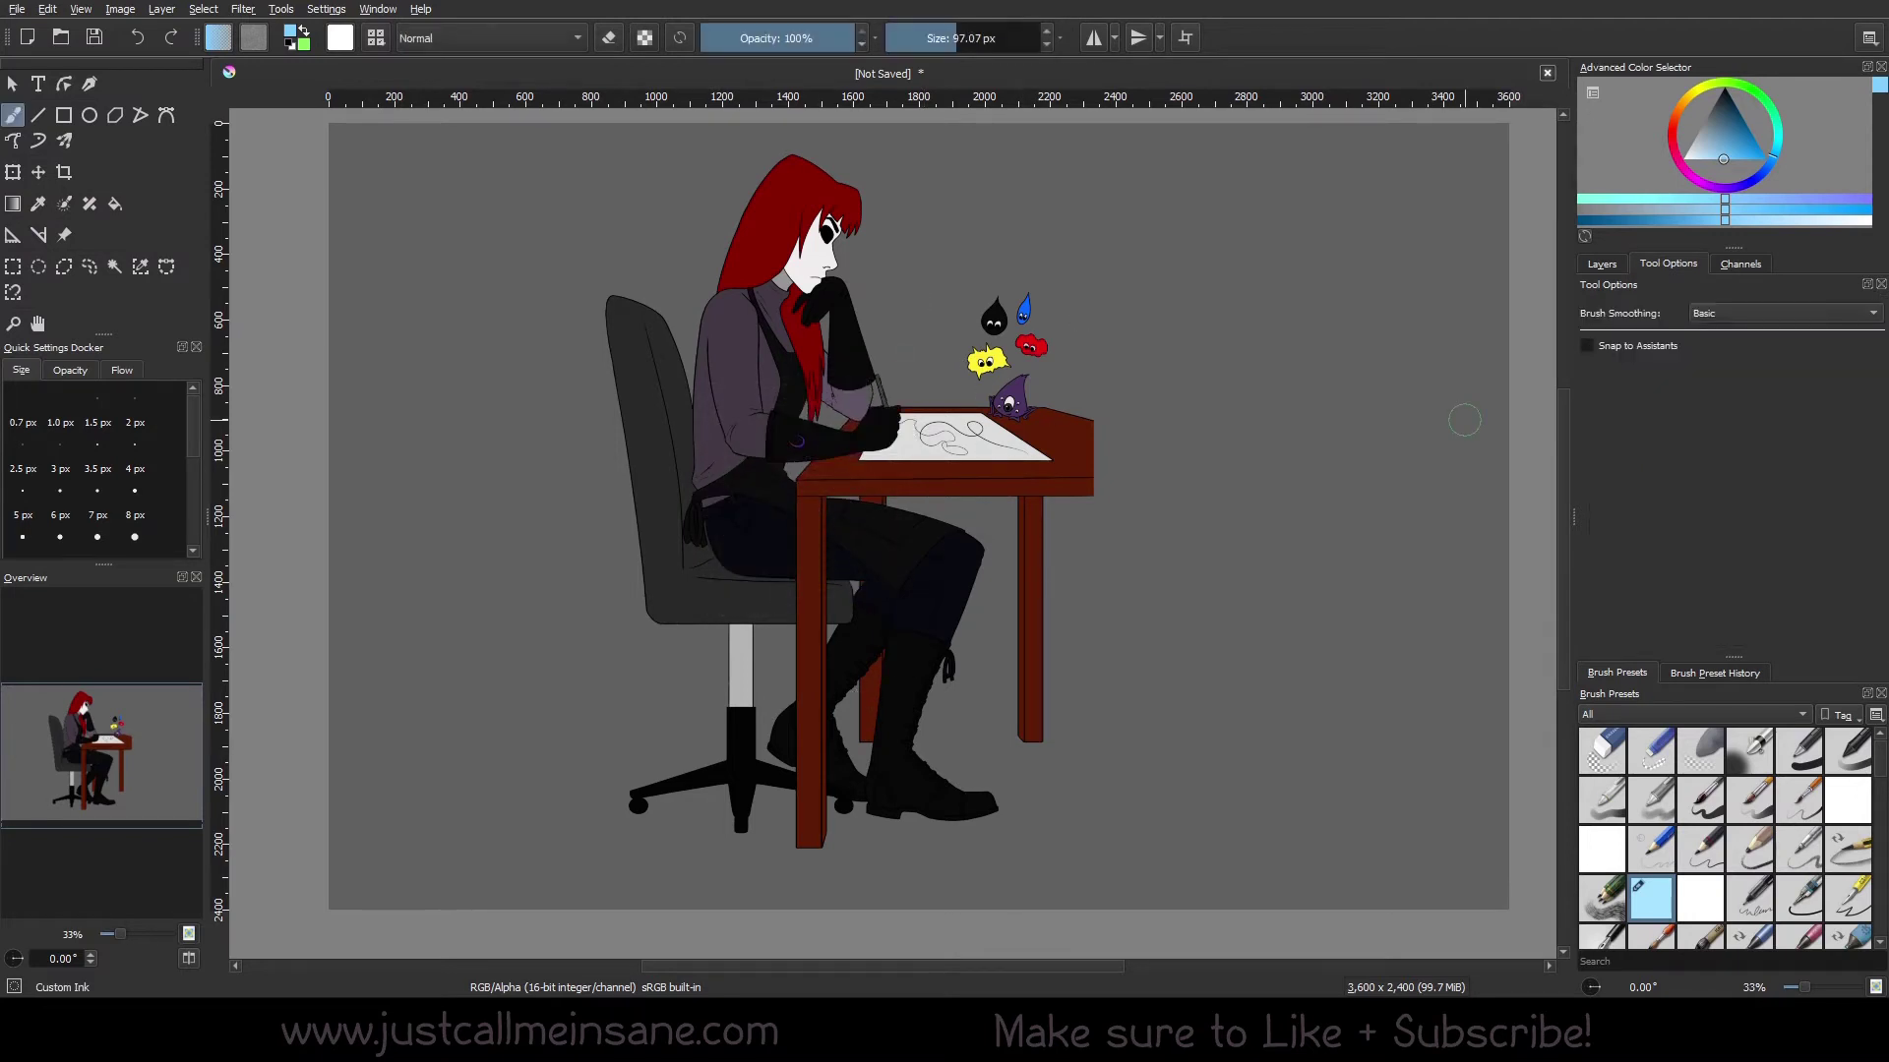
key(ctrl+t)
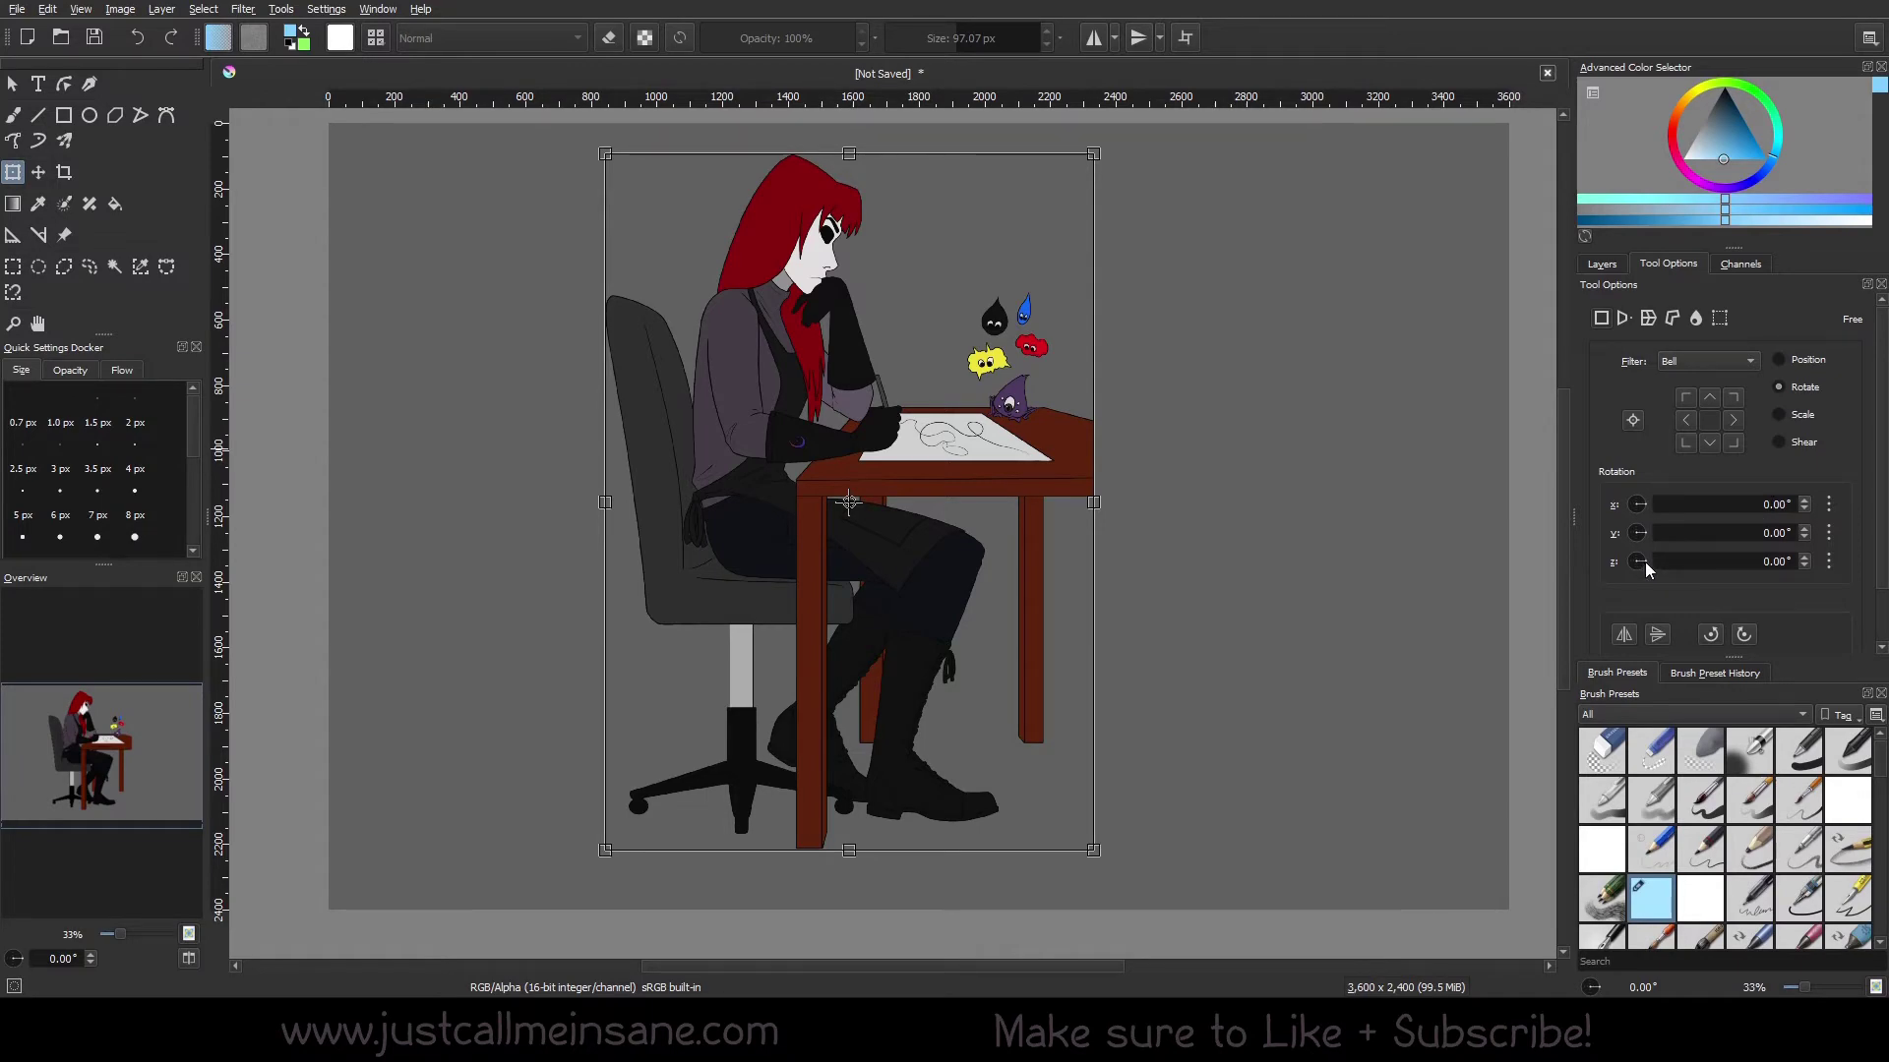
mouse_move(1645, 563)
mouse_down()
mouse_move(1615, 553)
mouse_move(1655, 563)
mouse_up()
click(1639, 507)
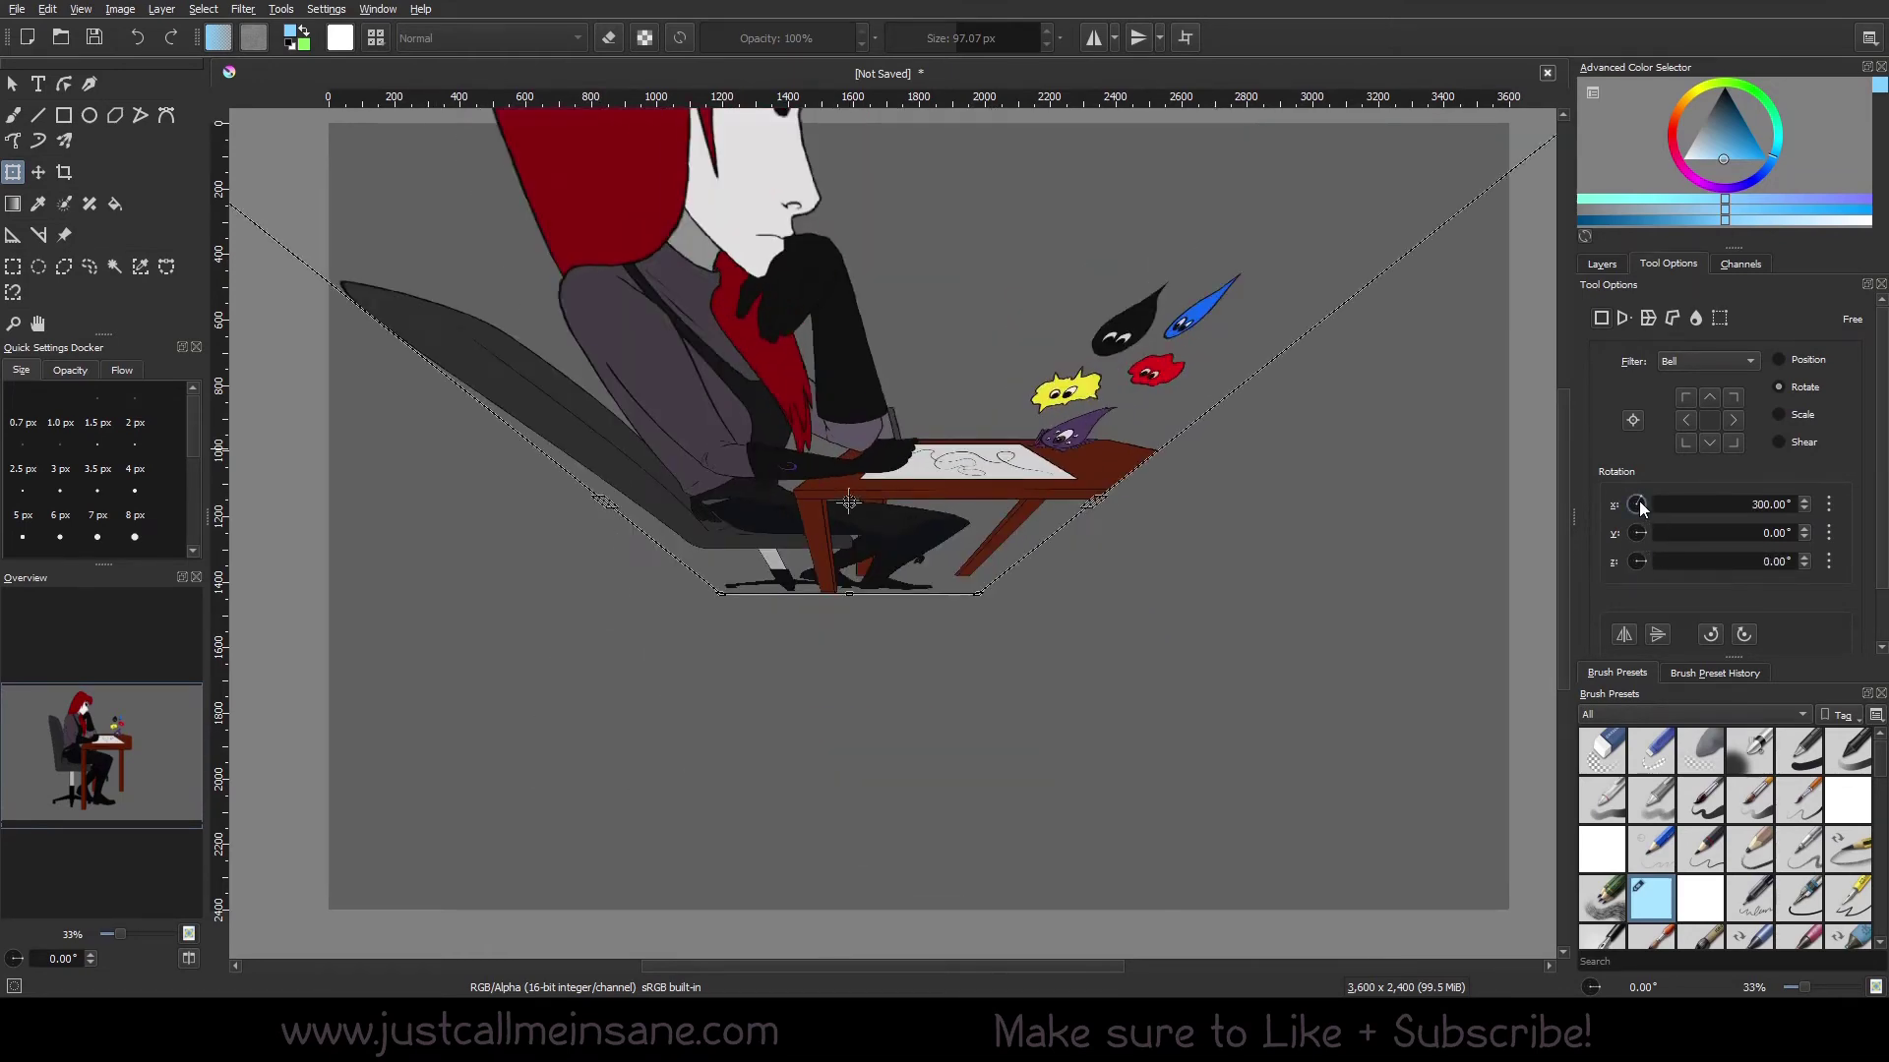
mouse_move(1638, 502)
mouse_down()
mouse_move(1656, 541)
mouse_move(1656, 522)
mouse_up()
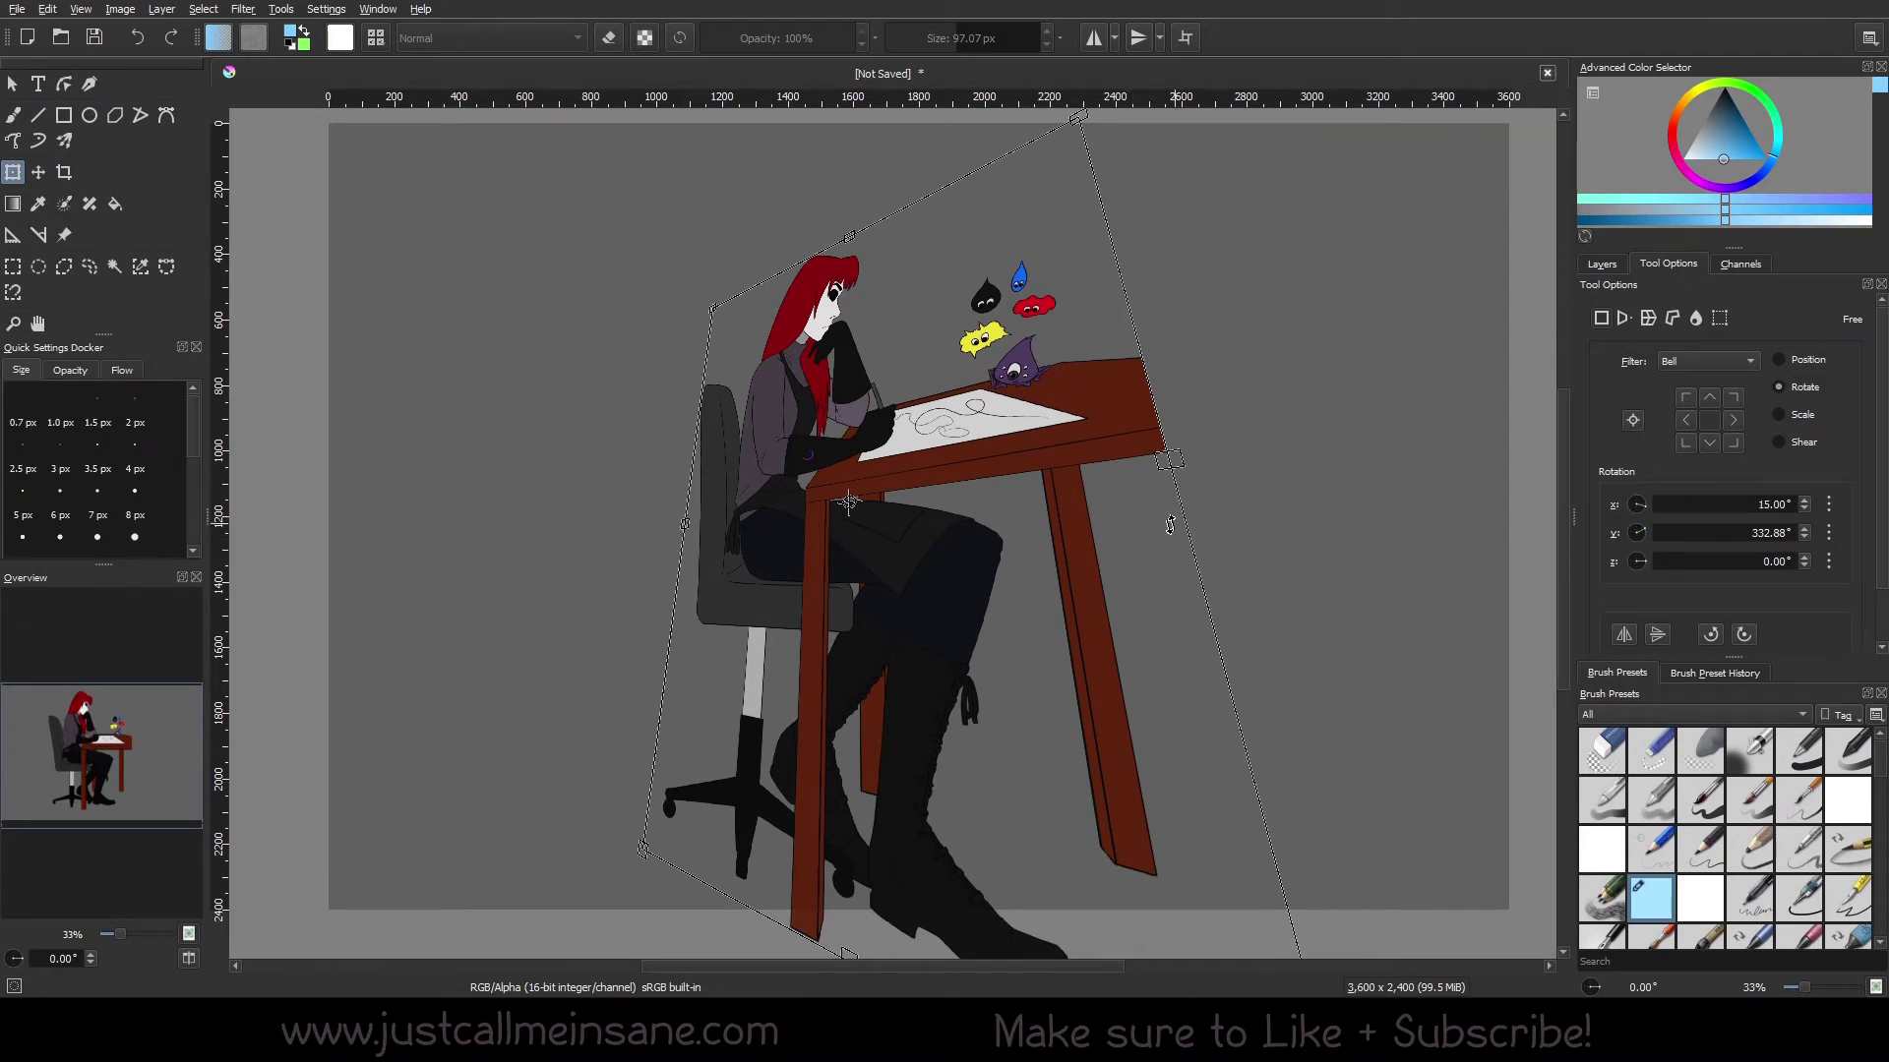
- Enter 0° in both the X and Y rotation fields
double_click(1769, 508)
text(0)
key(Return)
double_click(1776, 533)
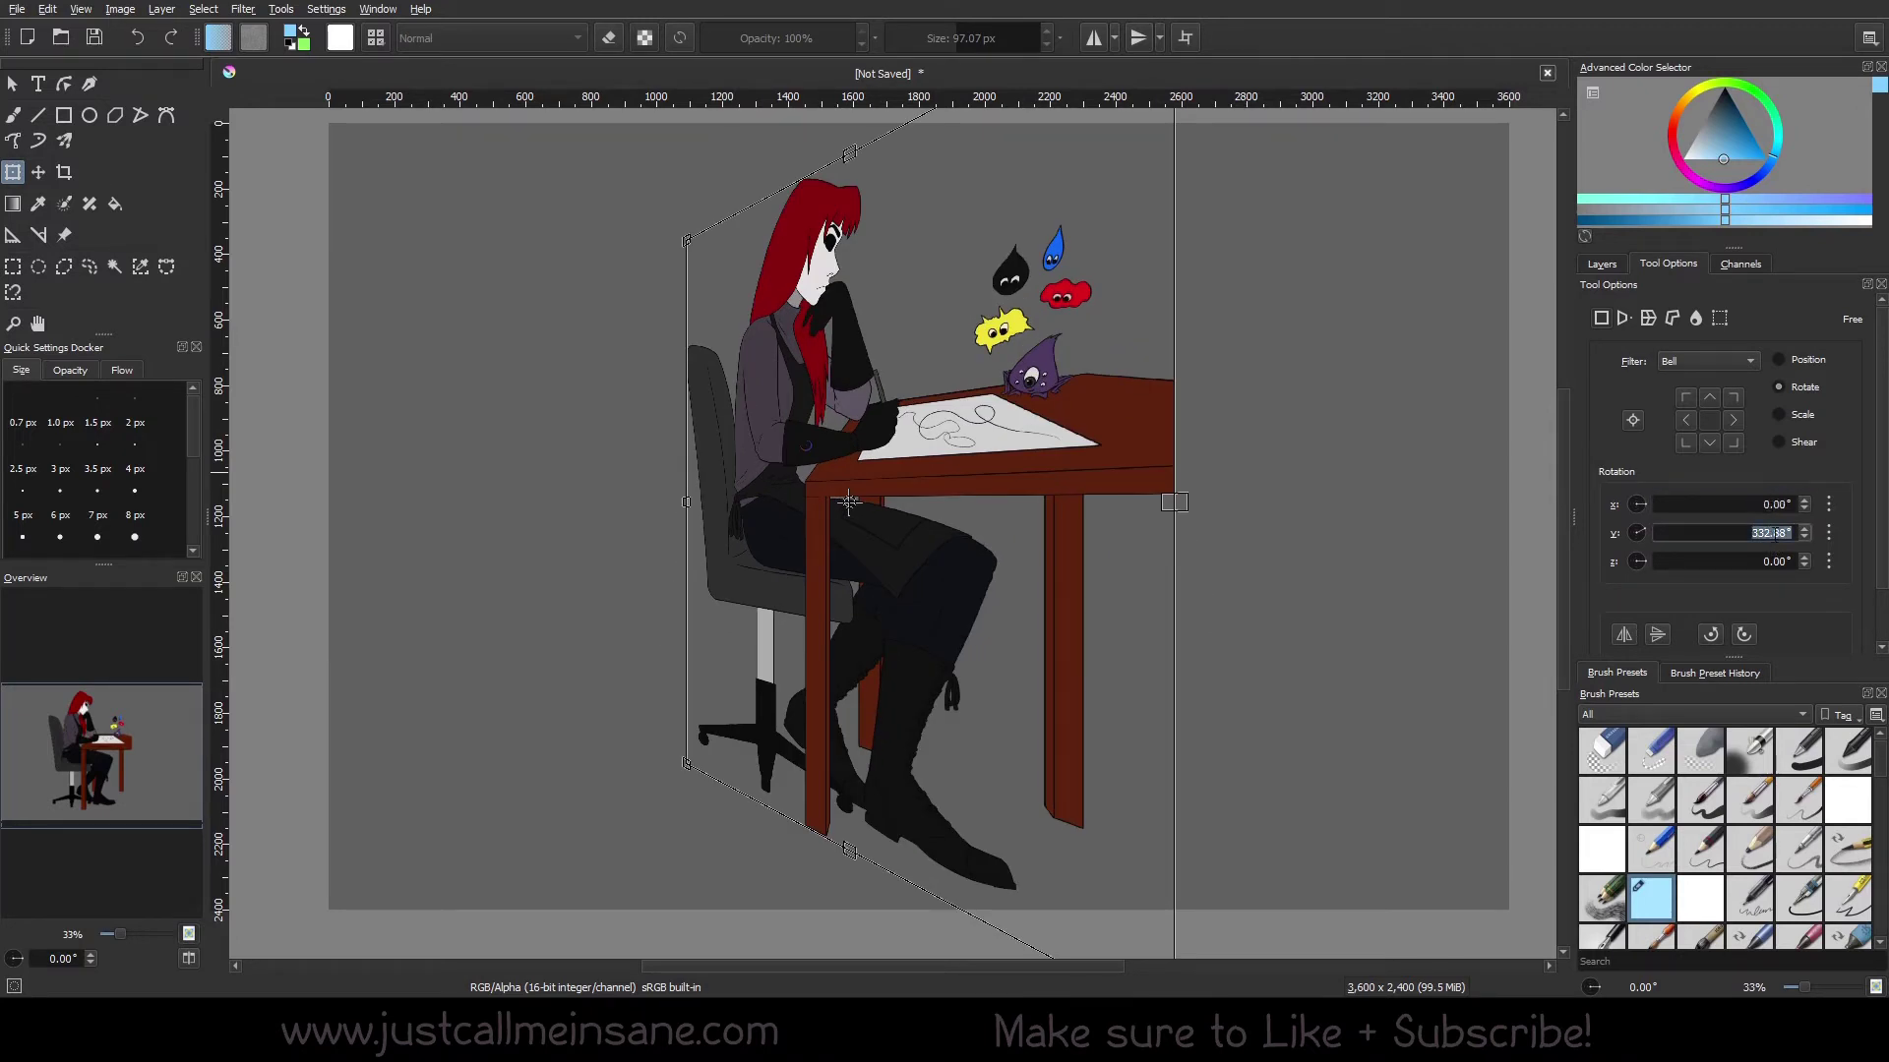
key(BackSpace)
text(0)
key(Return)
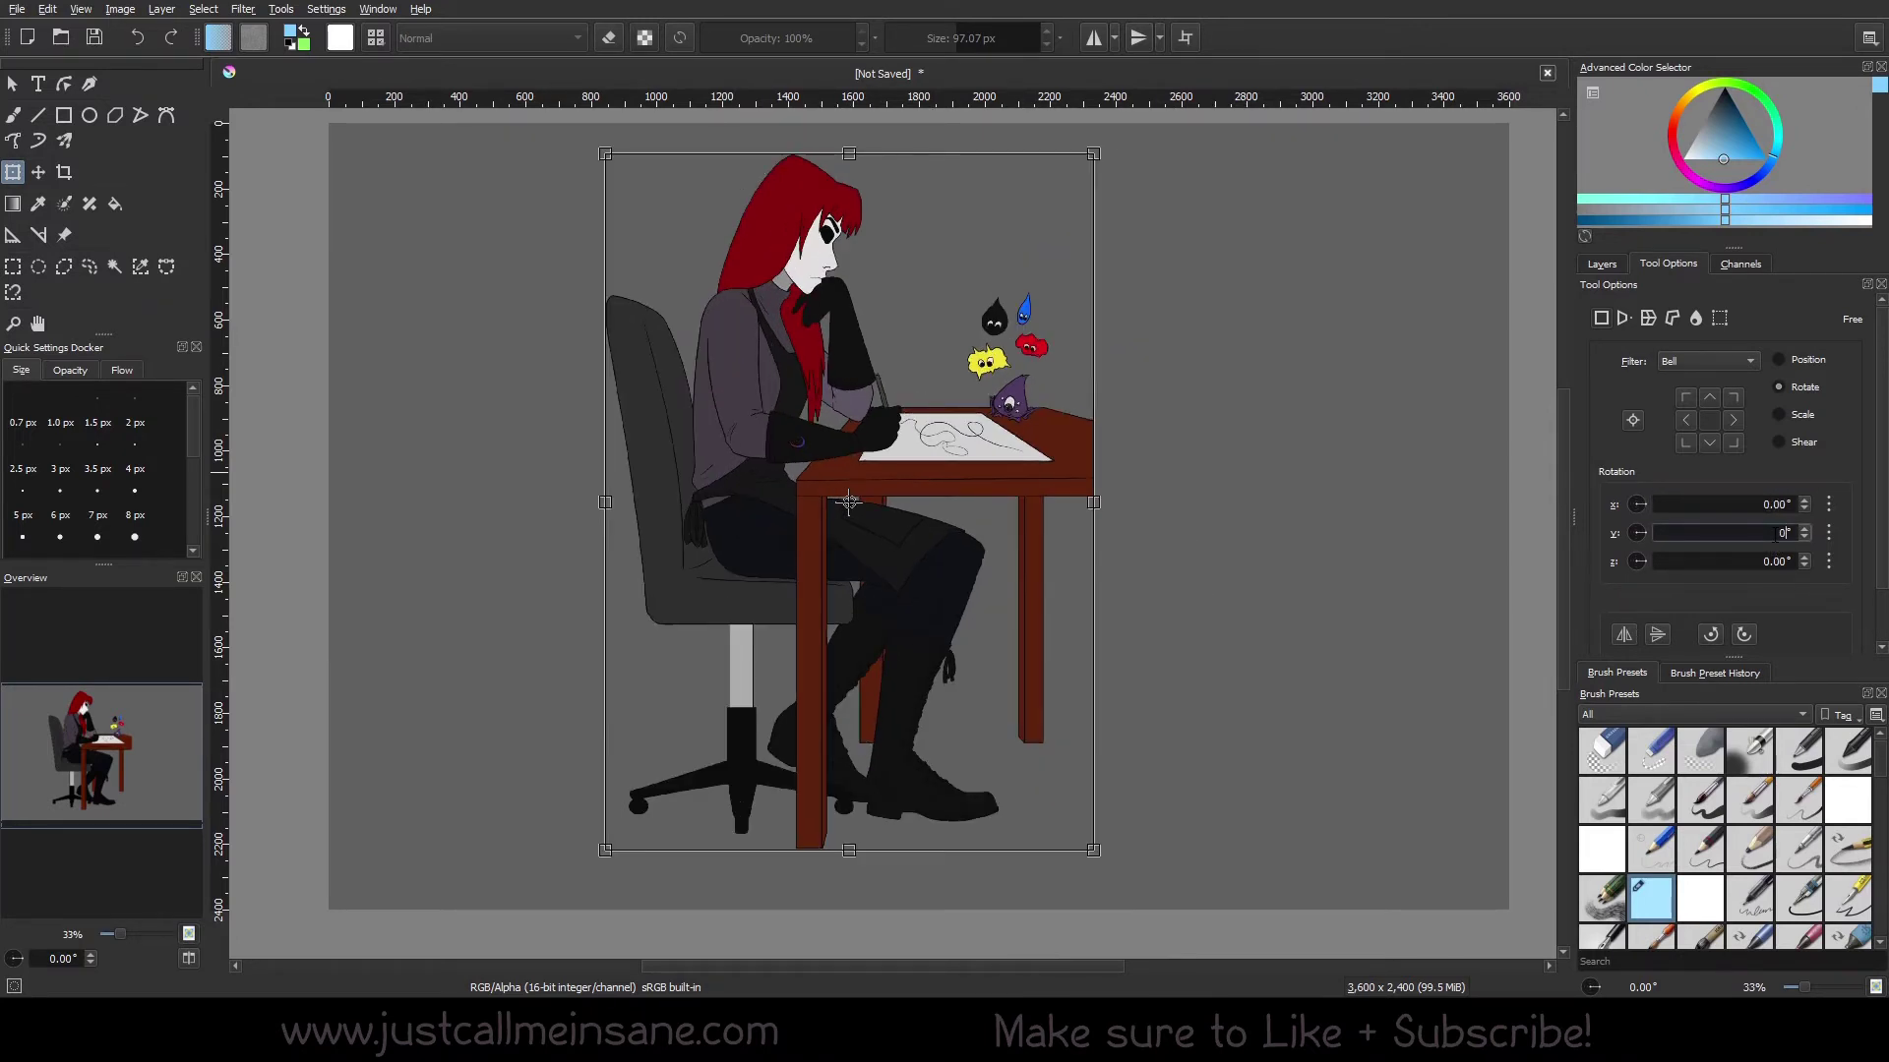
click(1723, 503)
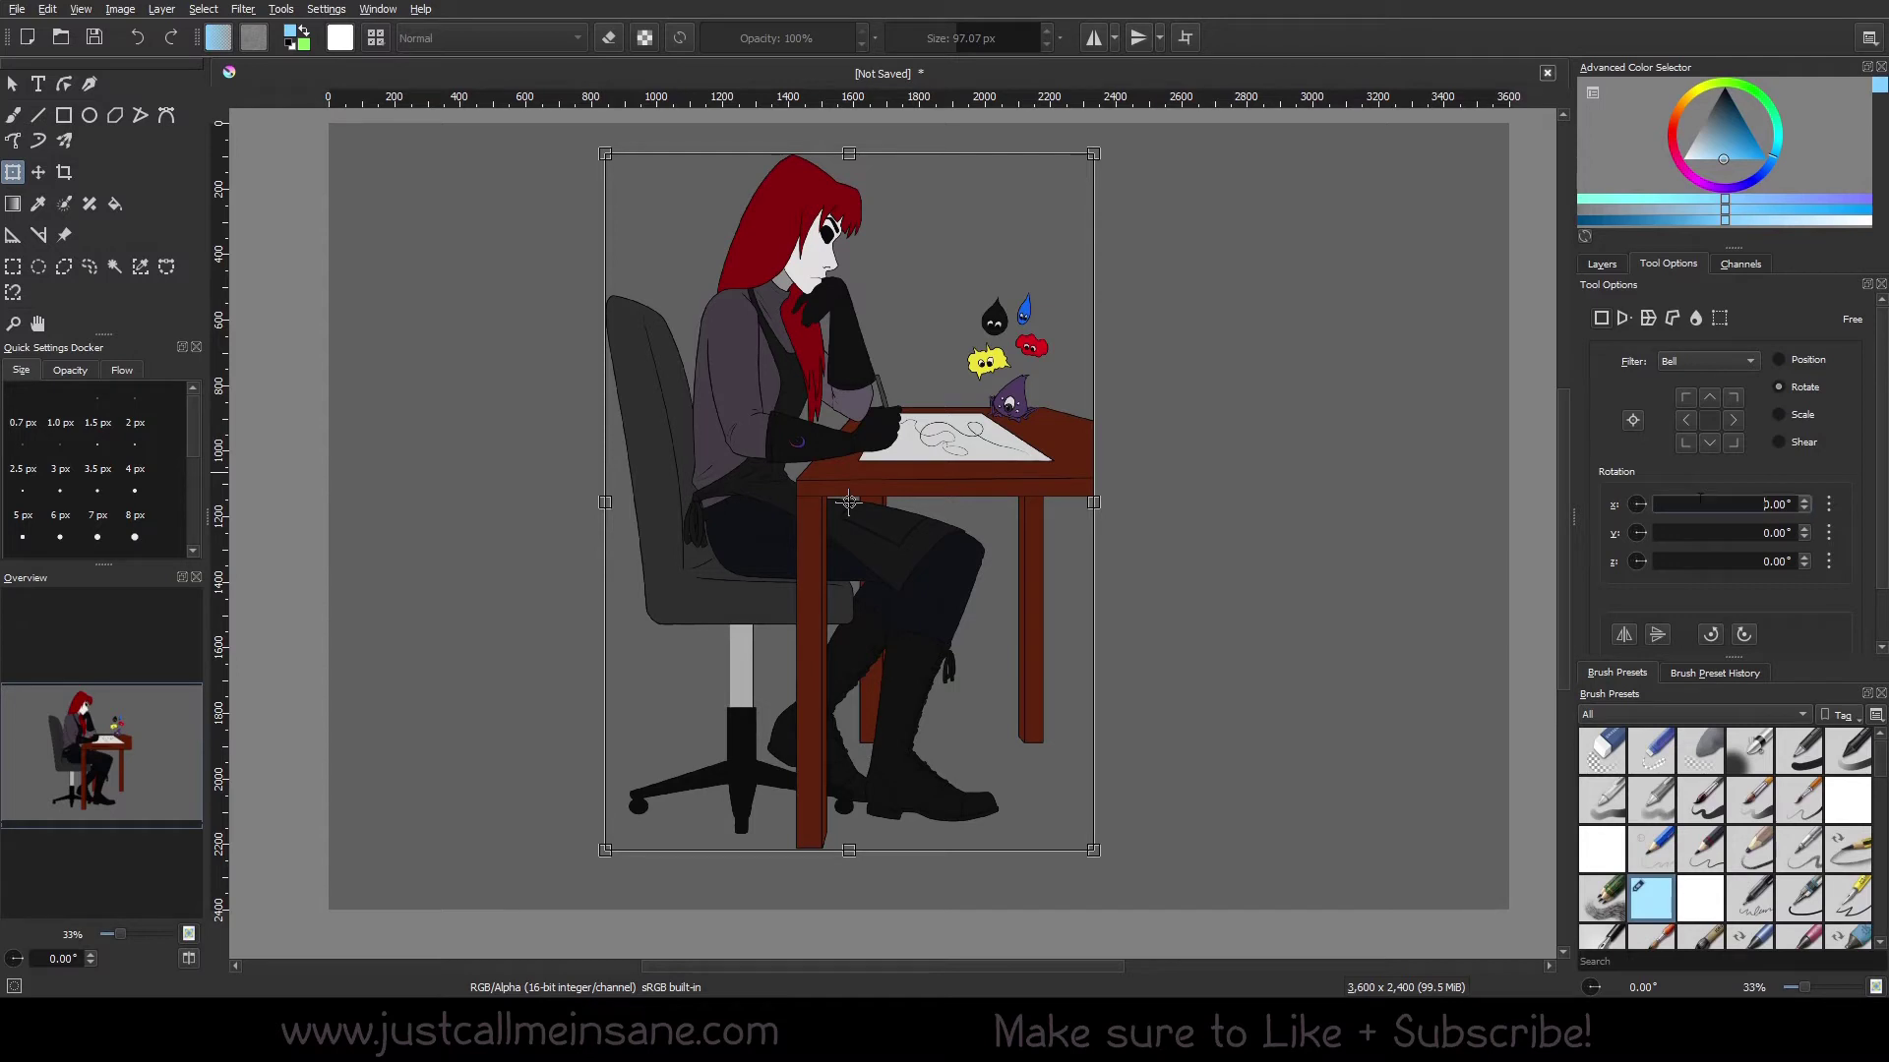
- In Scale settings, scale the drawing to 50% width
click(1802, 415)
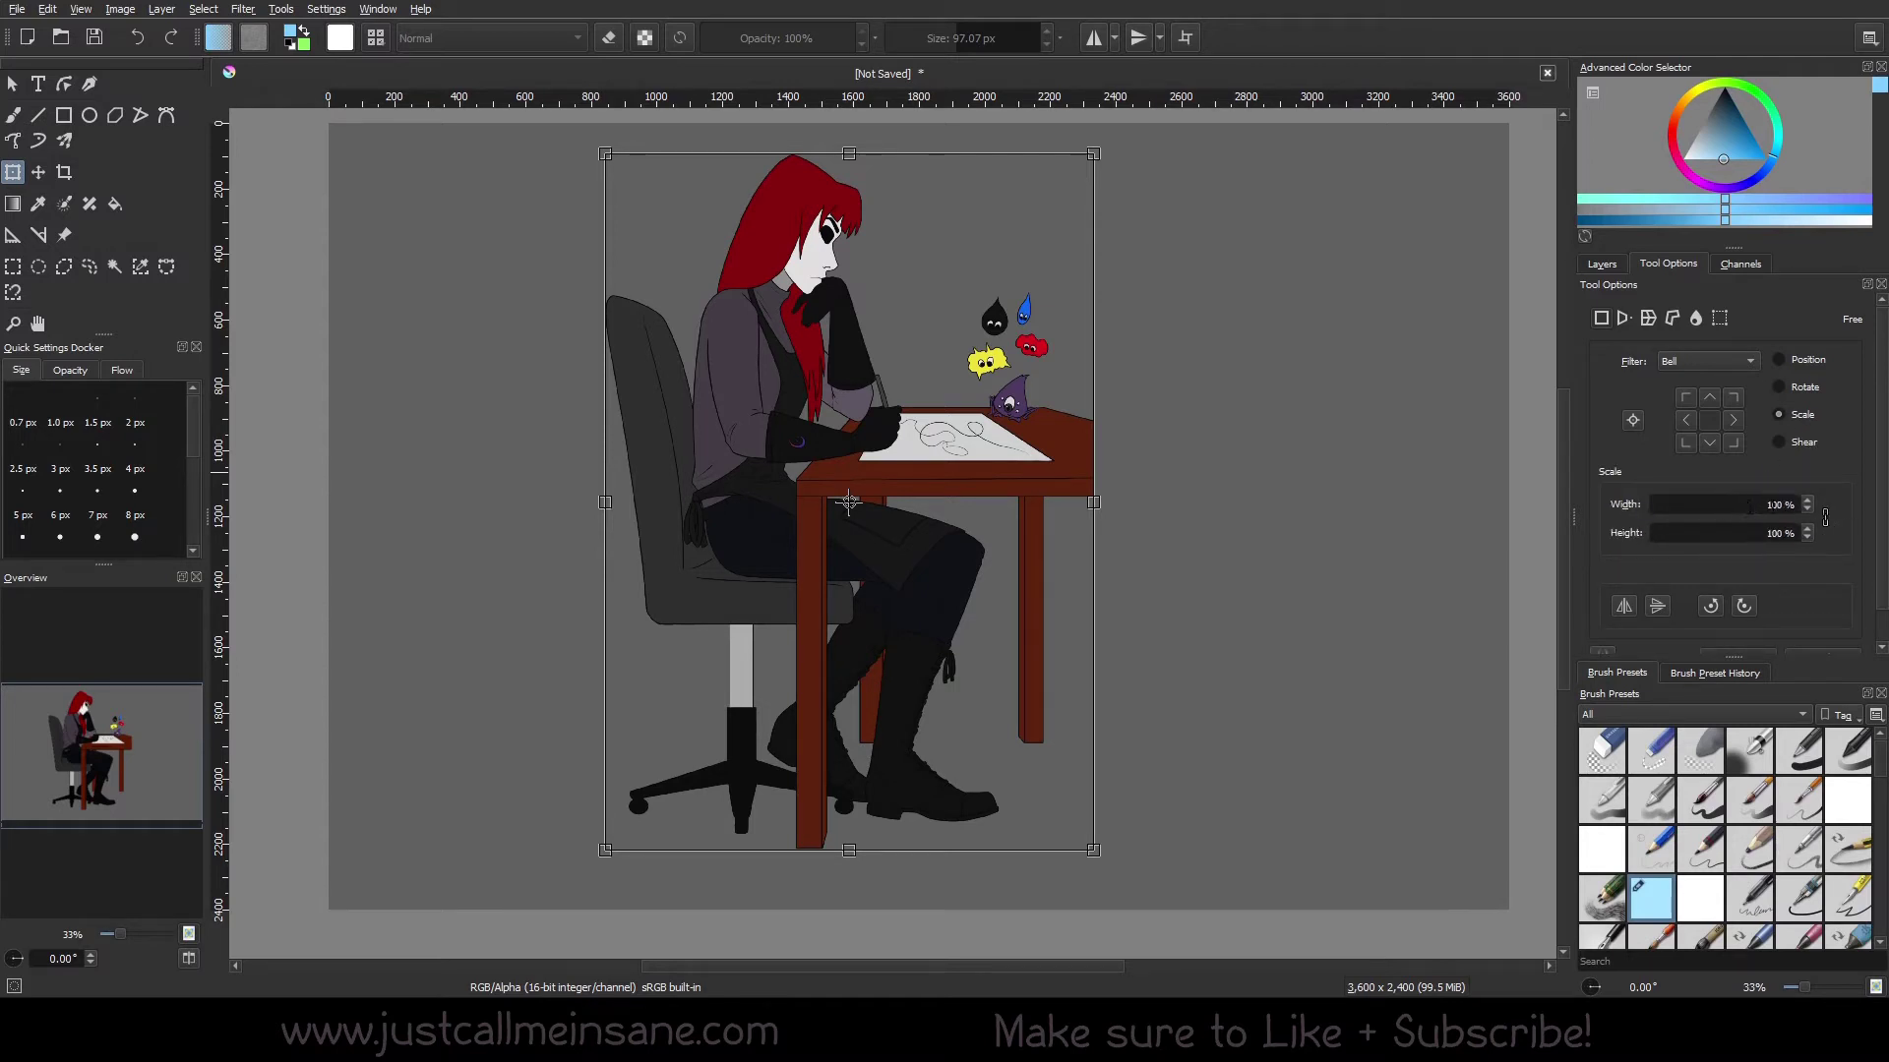
click(1753, 503)
text(50)
key(Return)
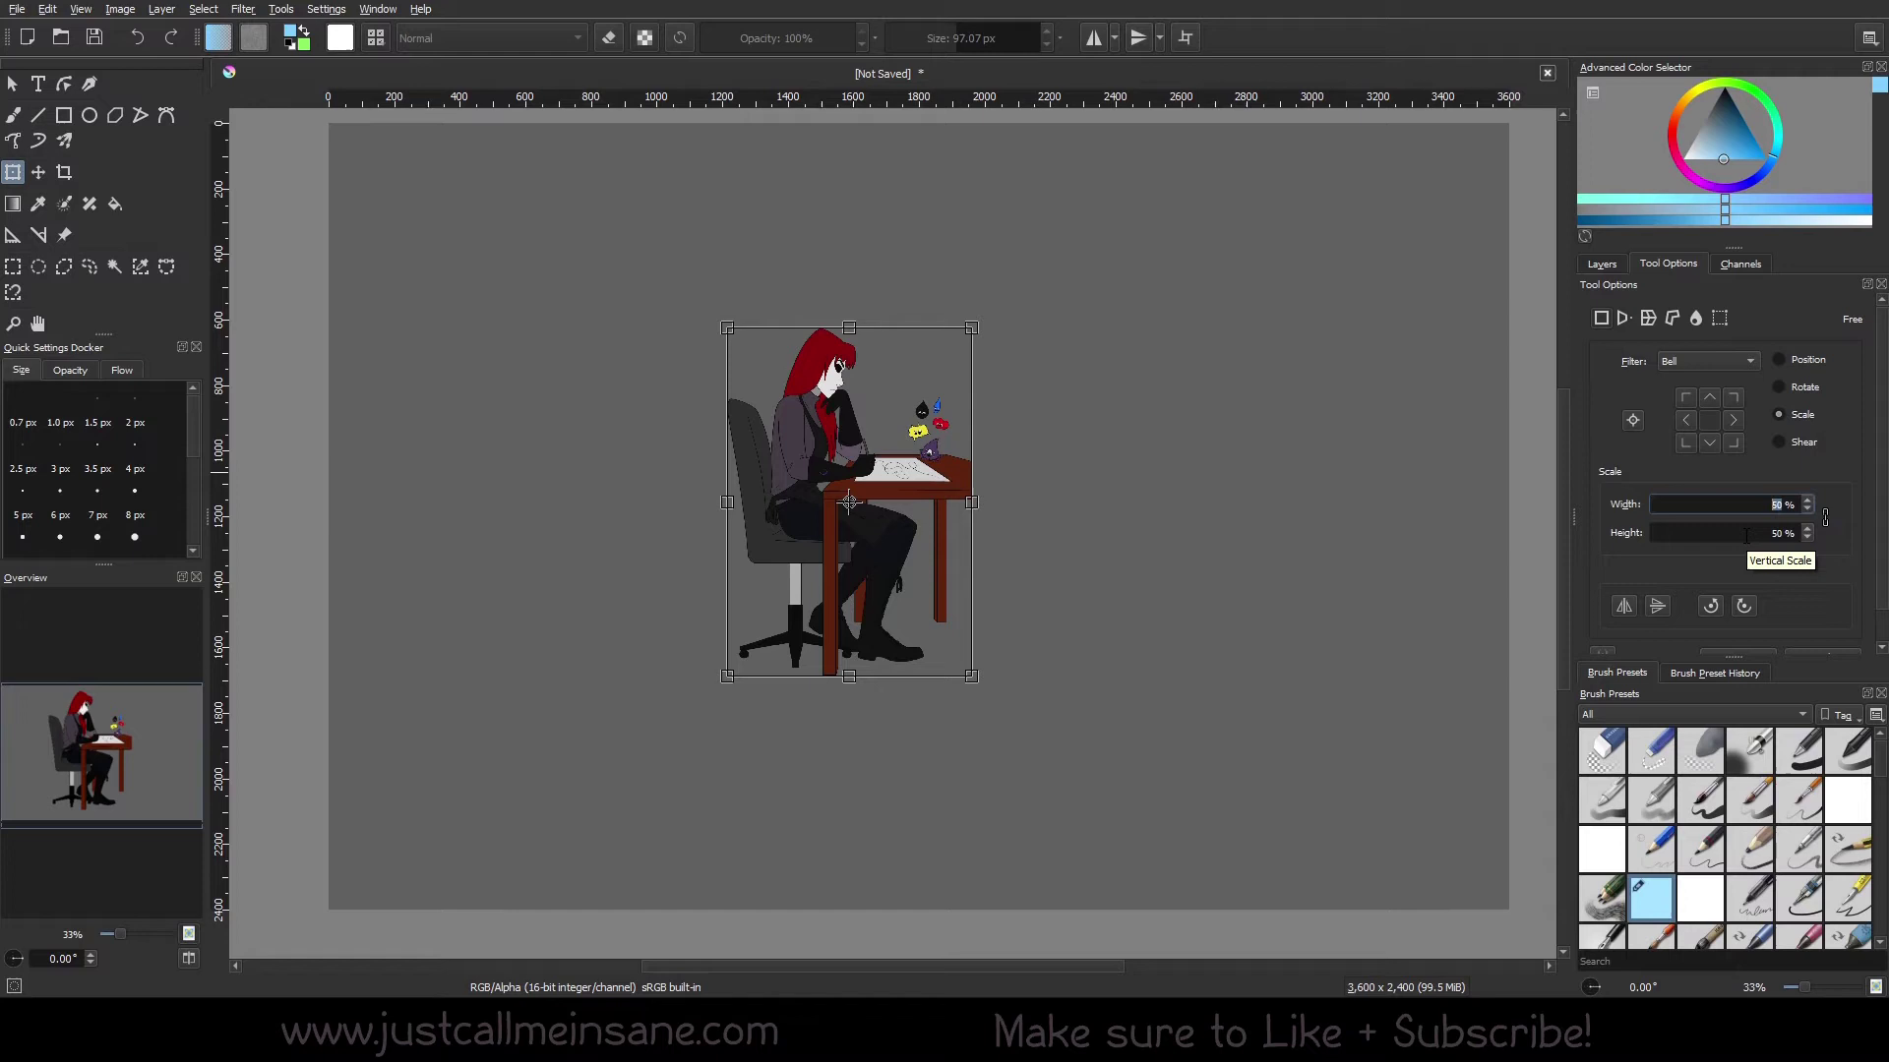
click(1824, 517)
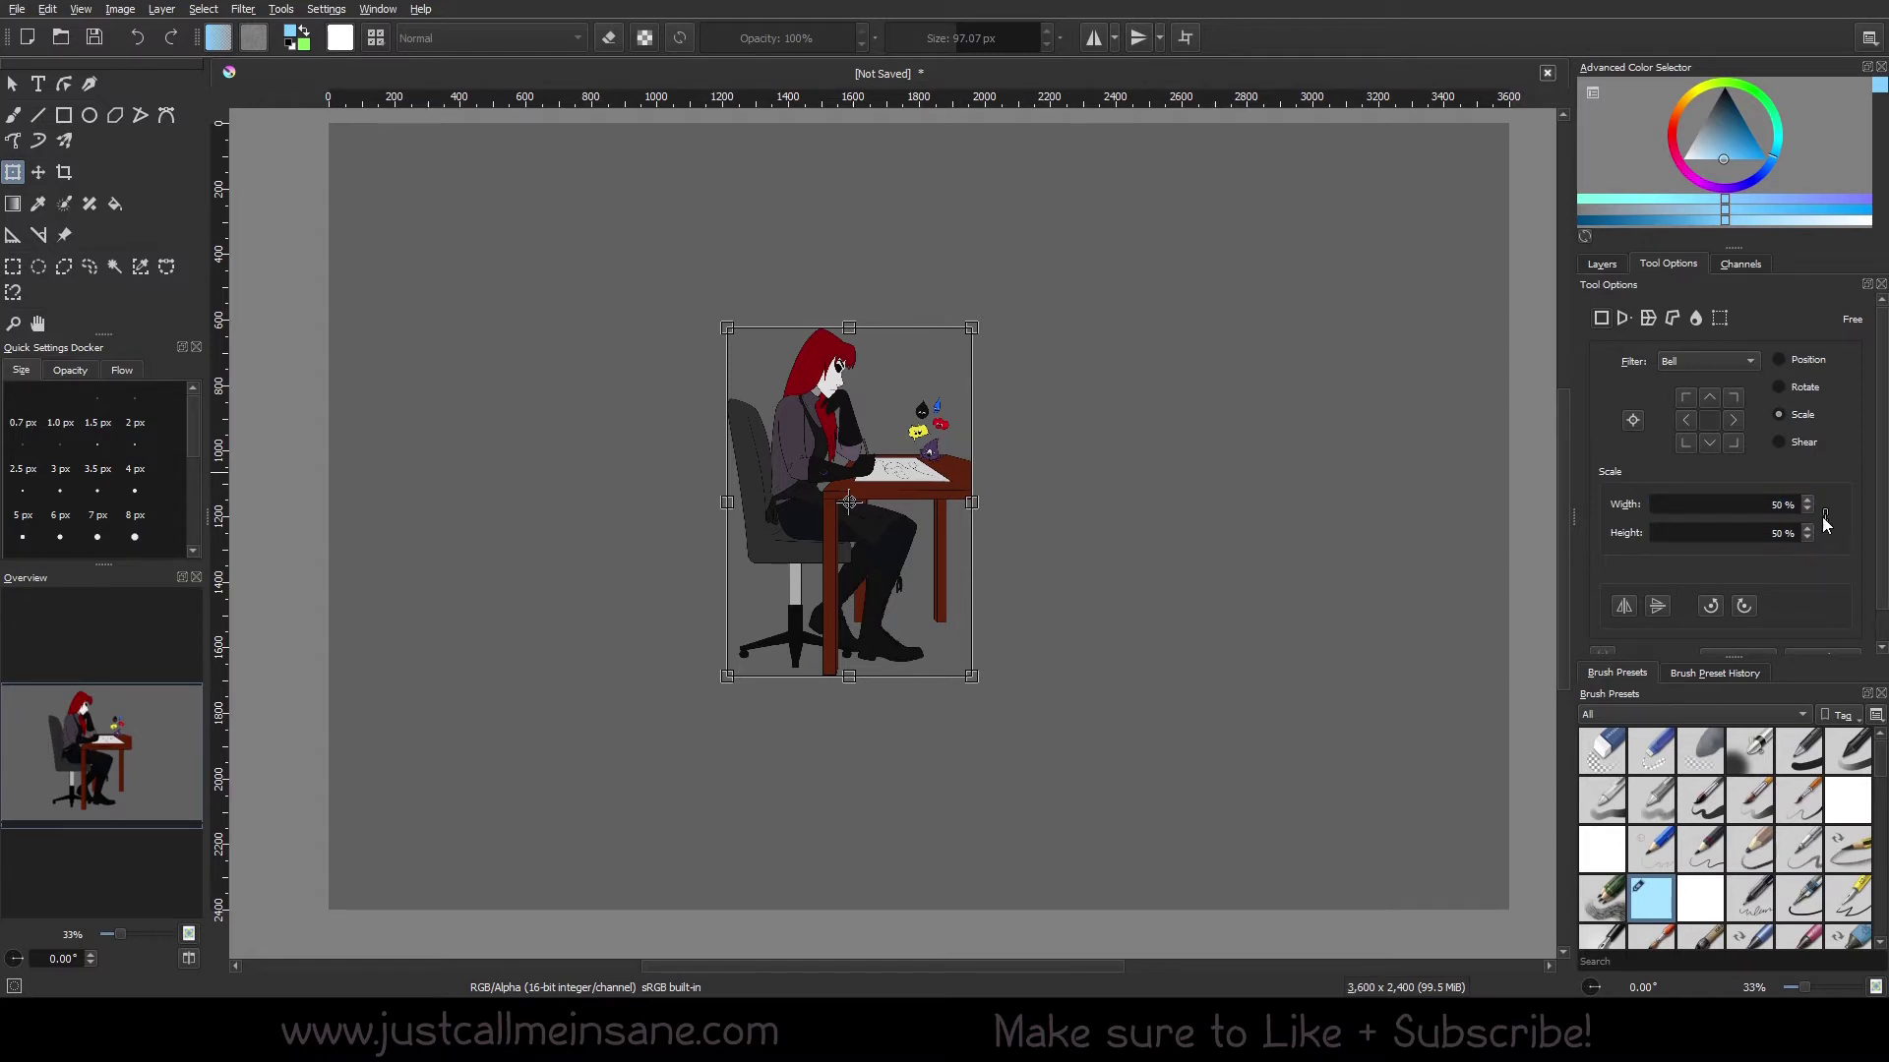
- Unlink width and height, set width to 100%, then cancel the transform
click(1825, 518)
double_click(1778, 504)
text(100)
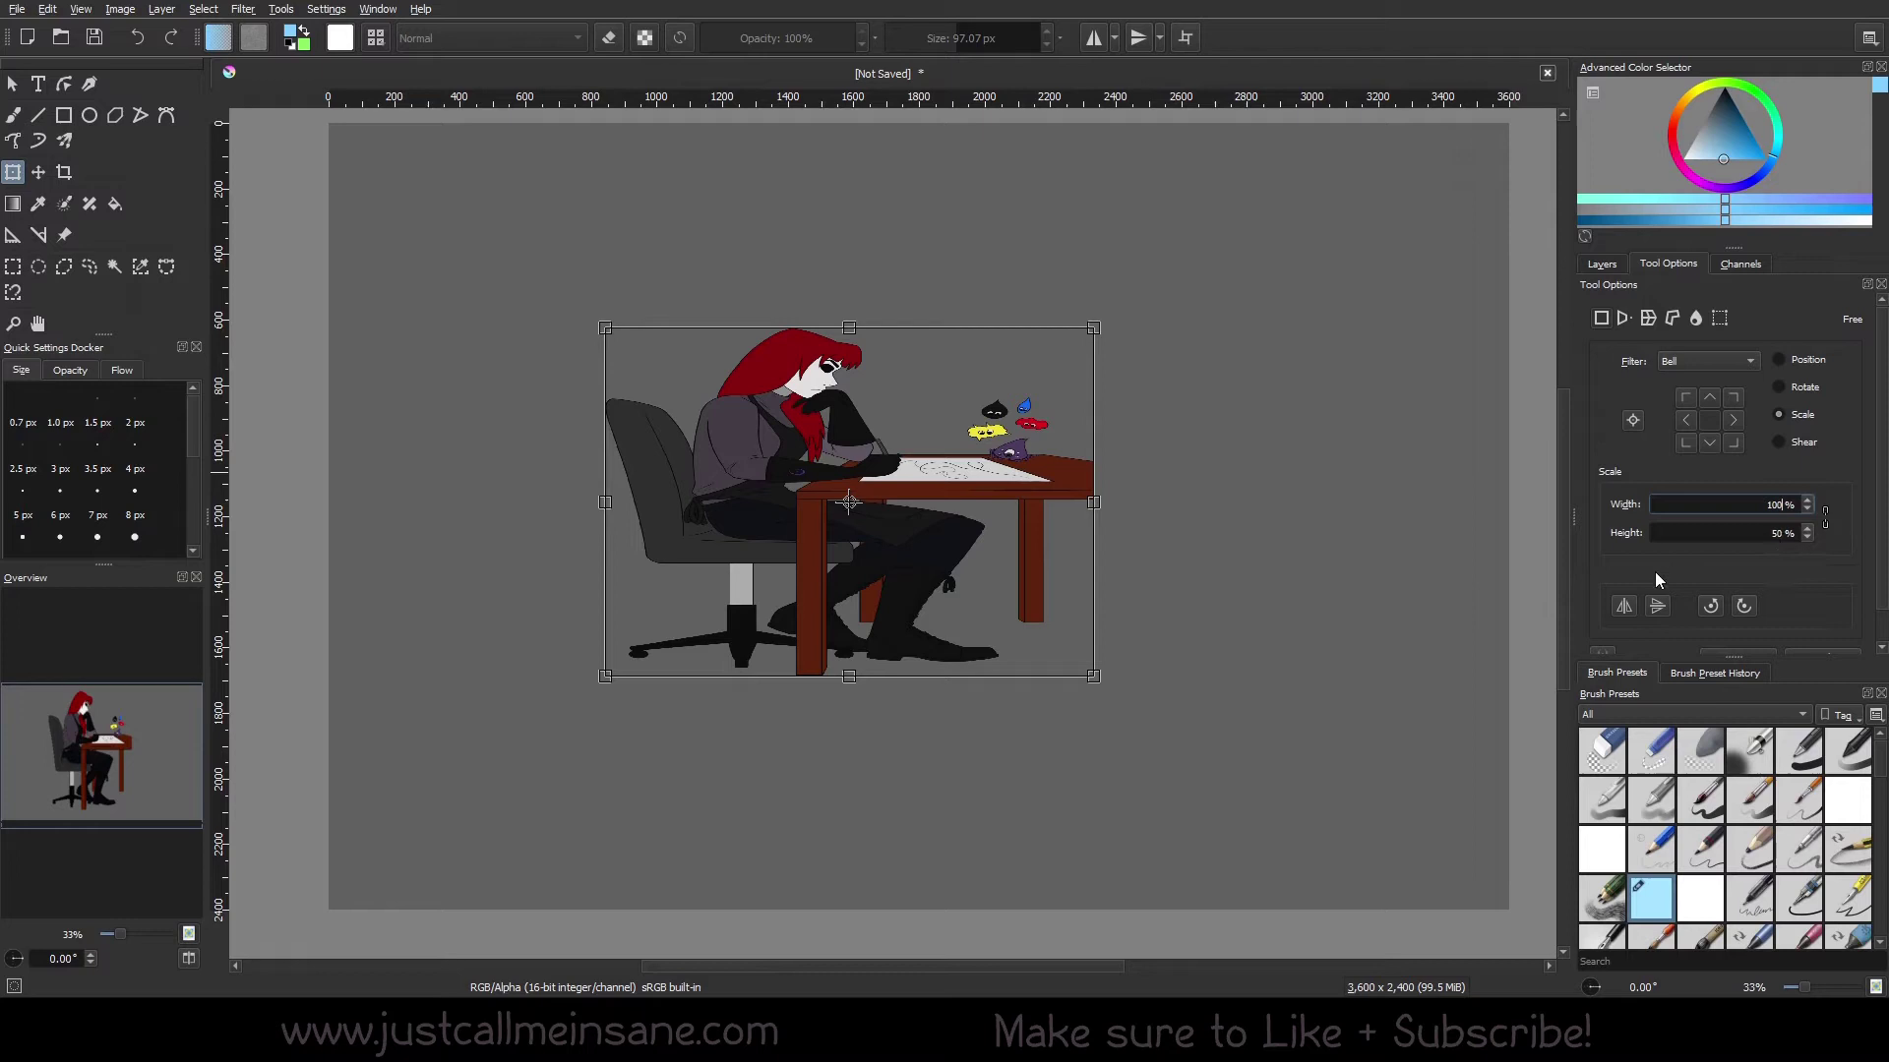
click(11, 83)
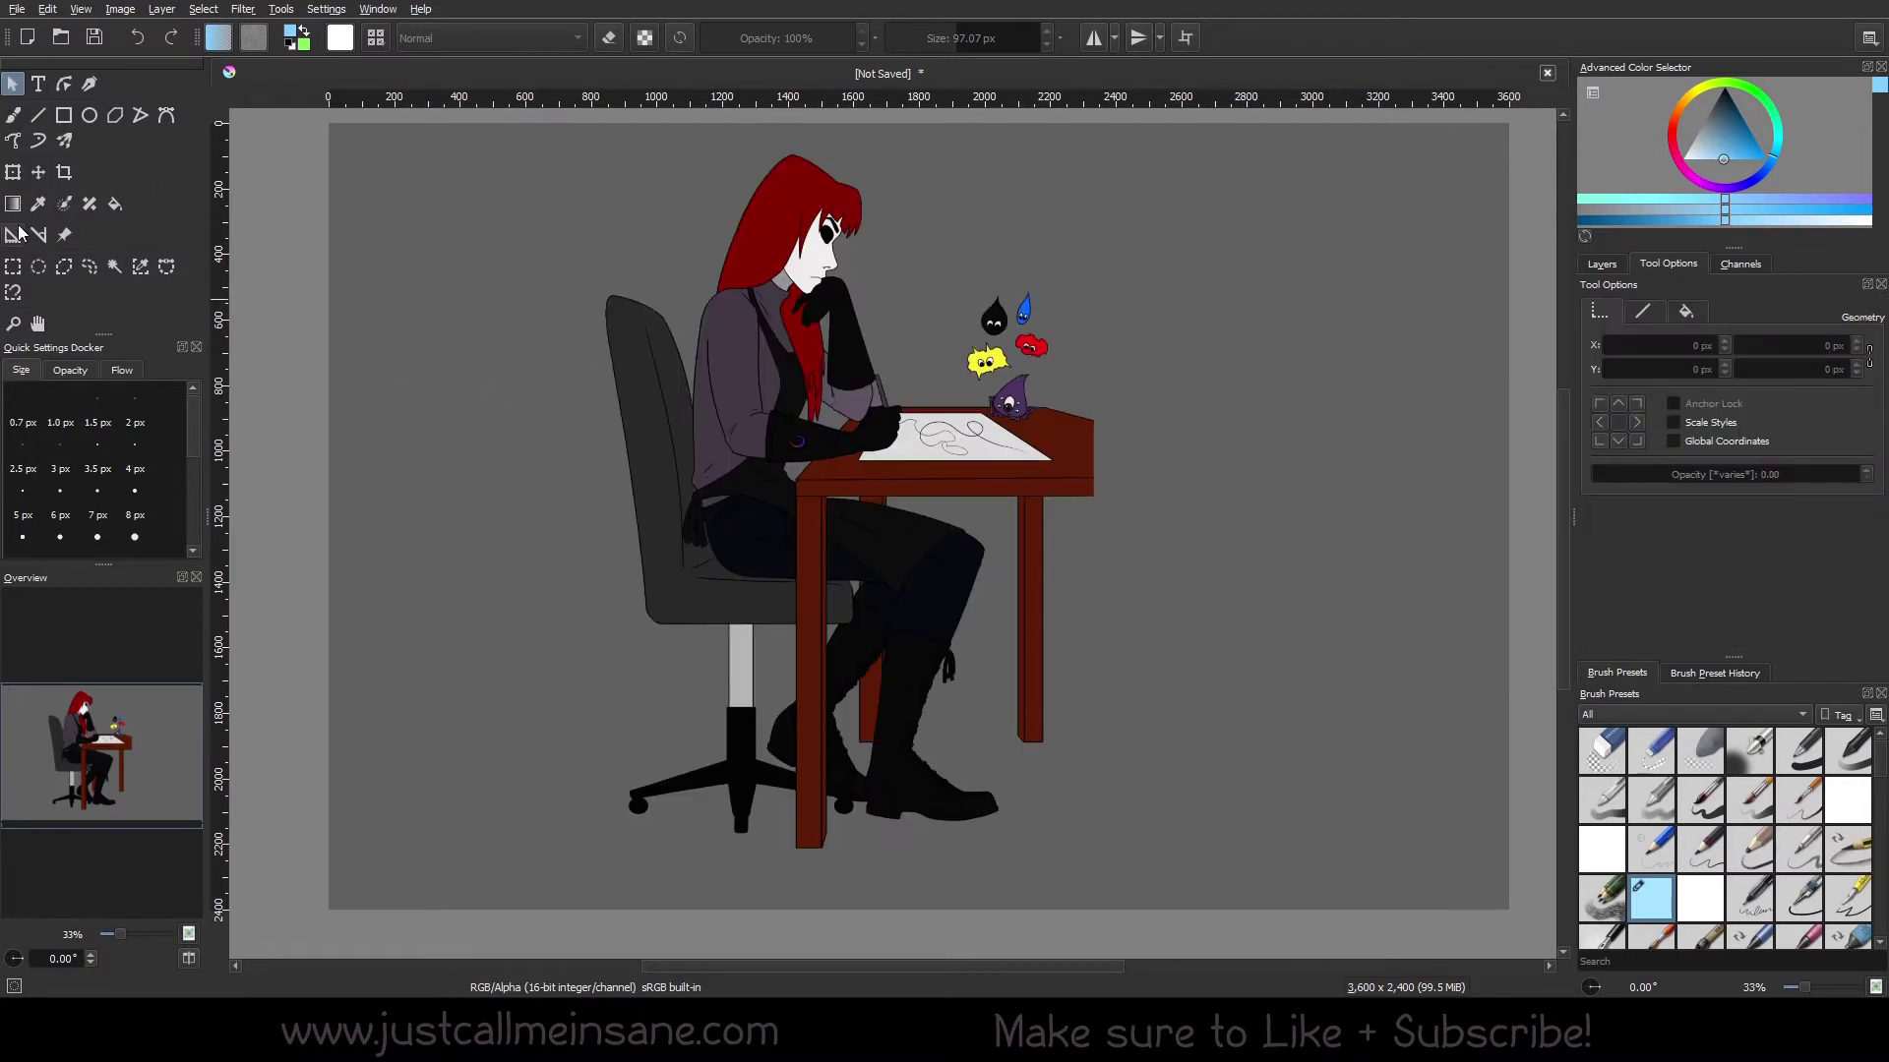
- Start a new transform and set the horizontal shear to 90%
click(12, 179)
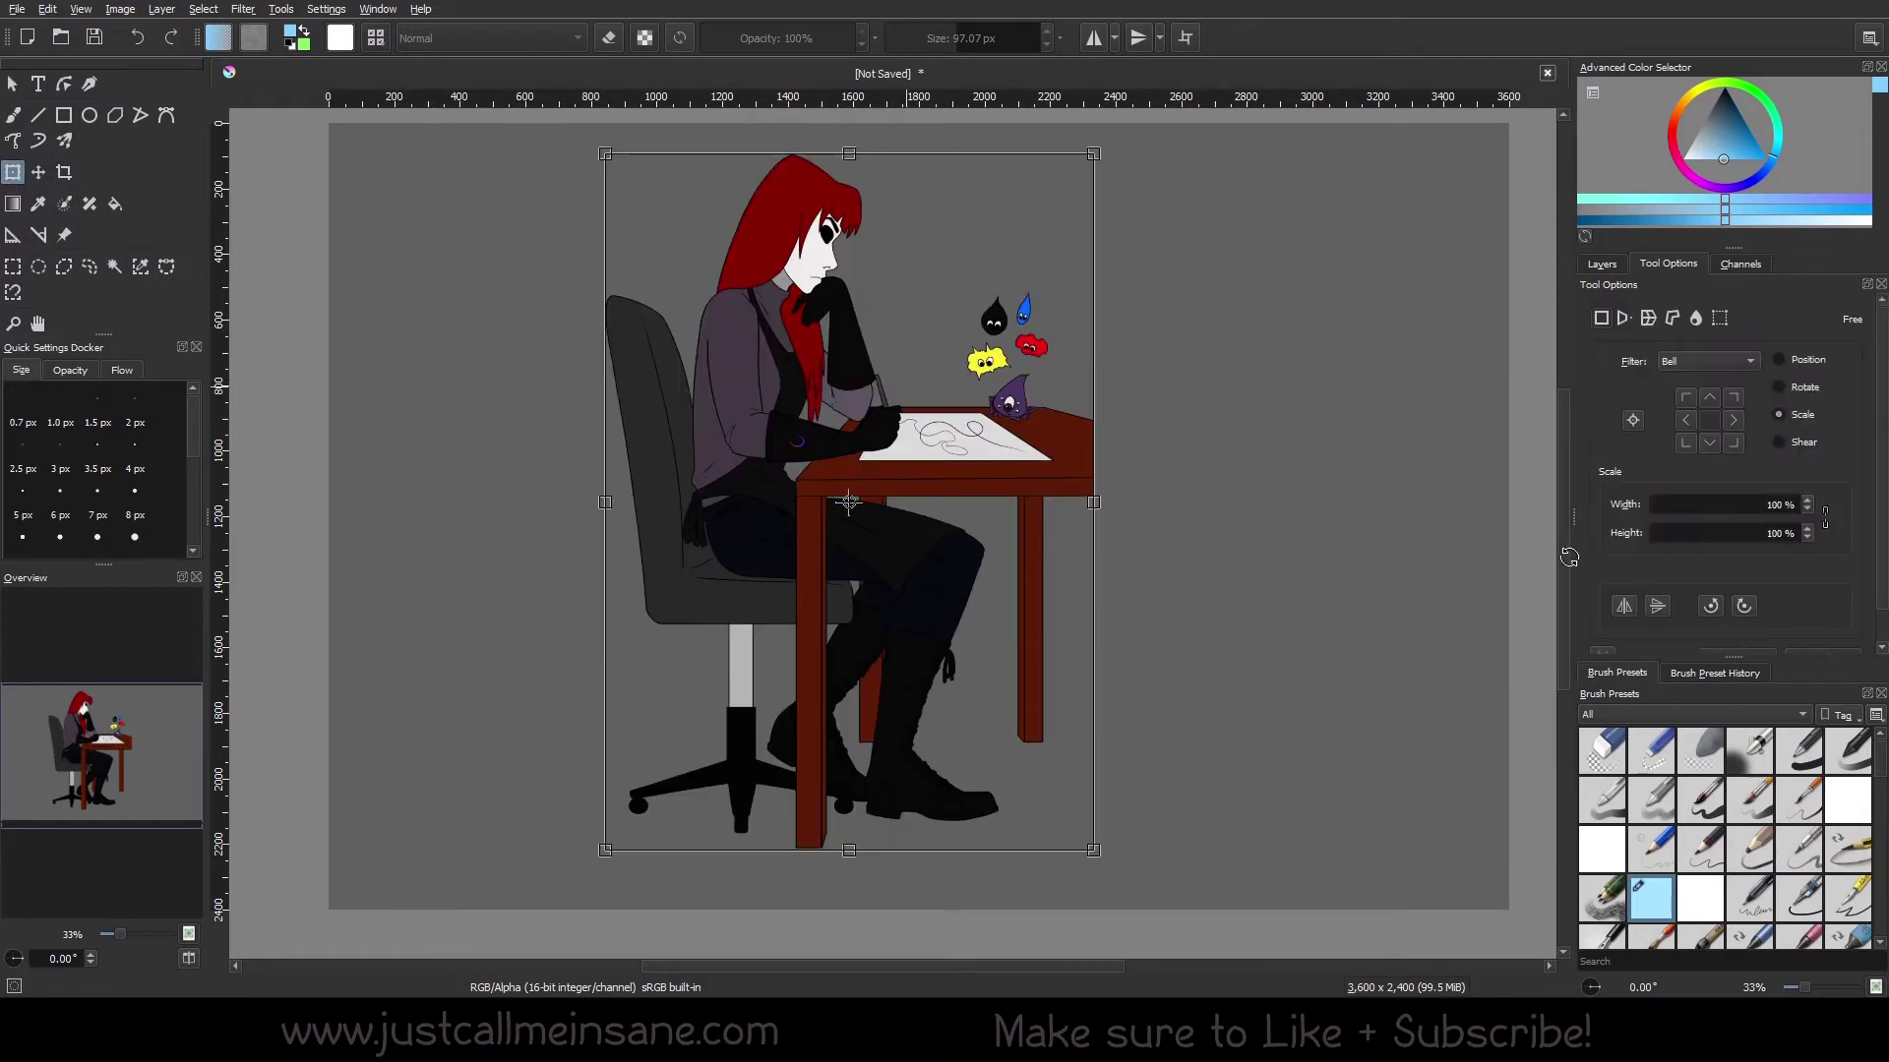
click(1803, 443)
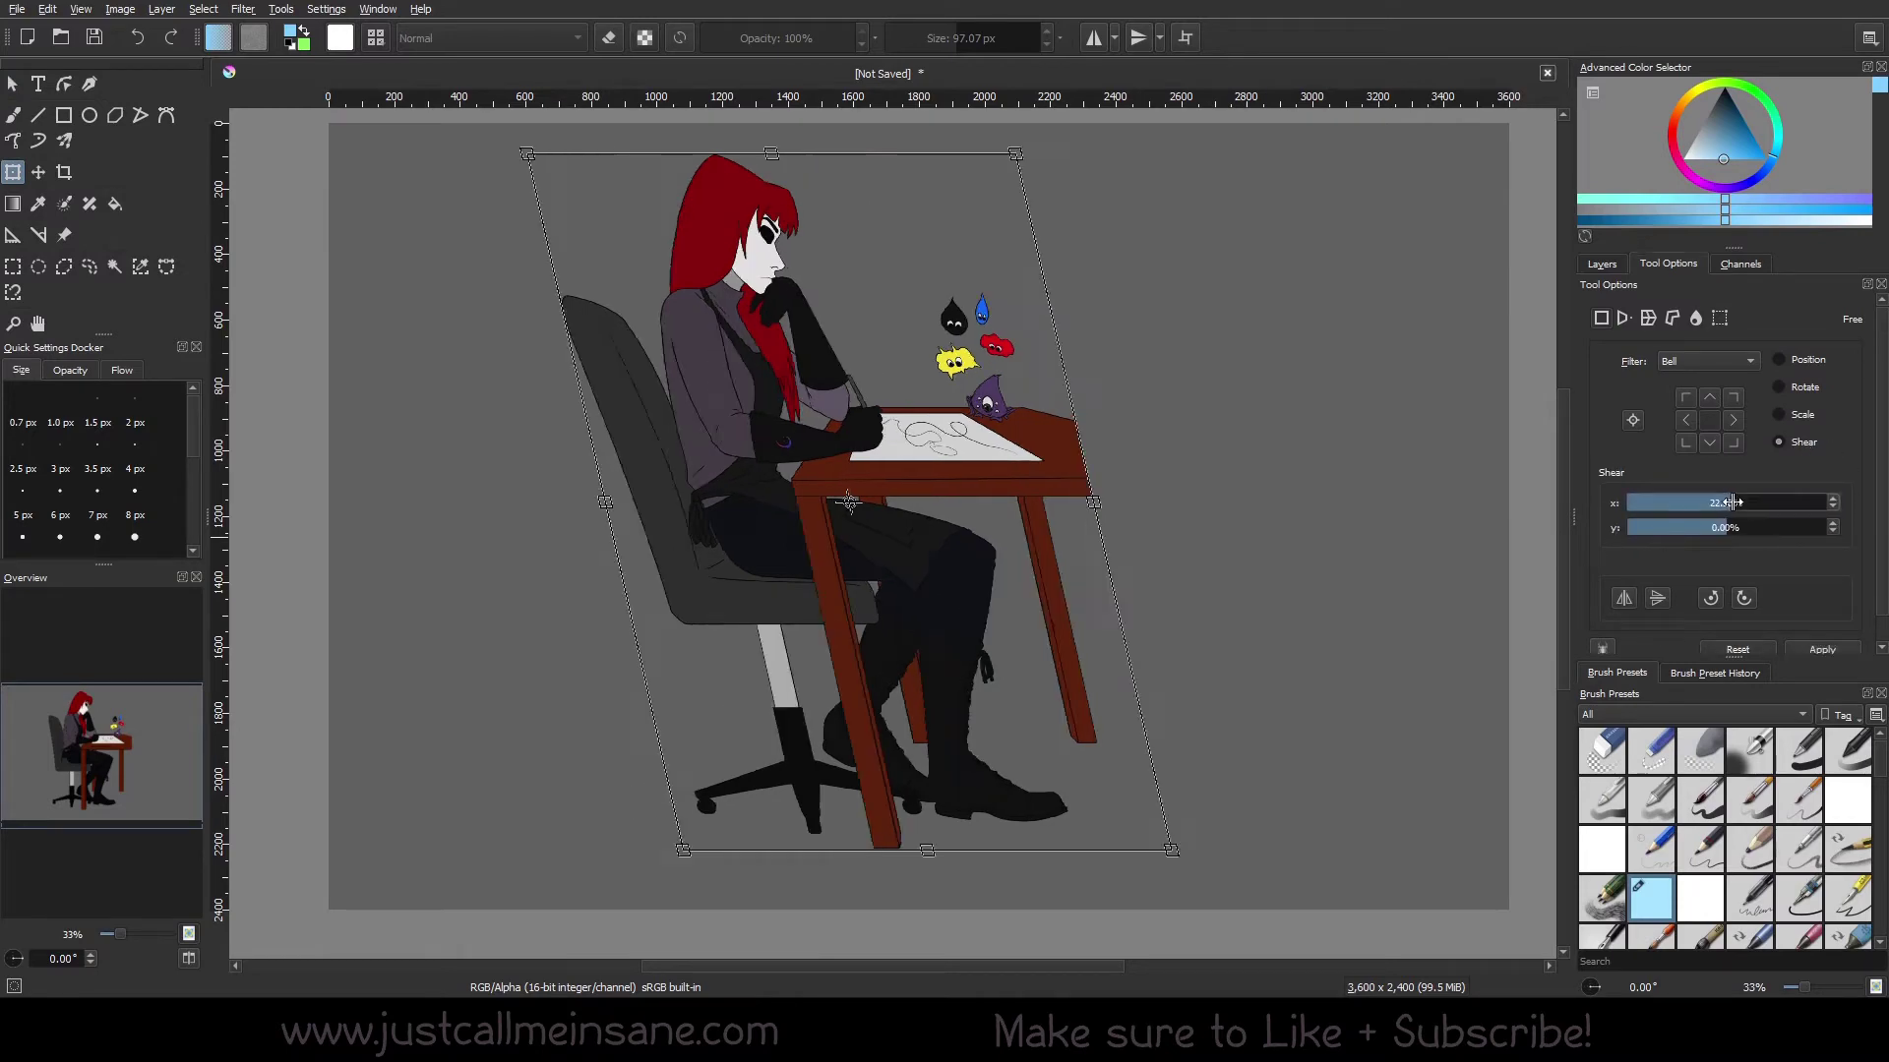
mouse_move(1733, 503)
mouse_down()
mouse_move(1690, 509)
mouse_move(1726, 508)
mouse_up()
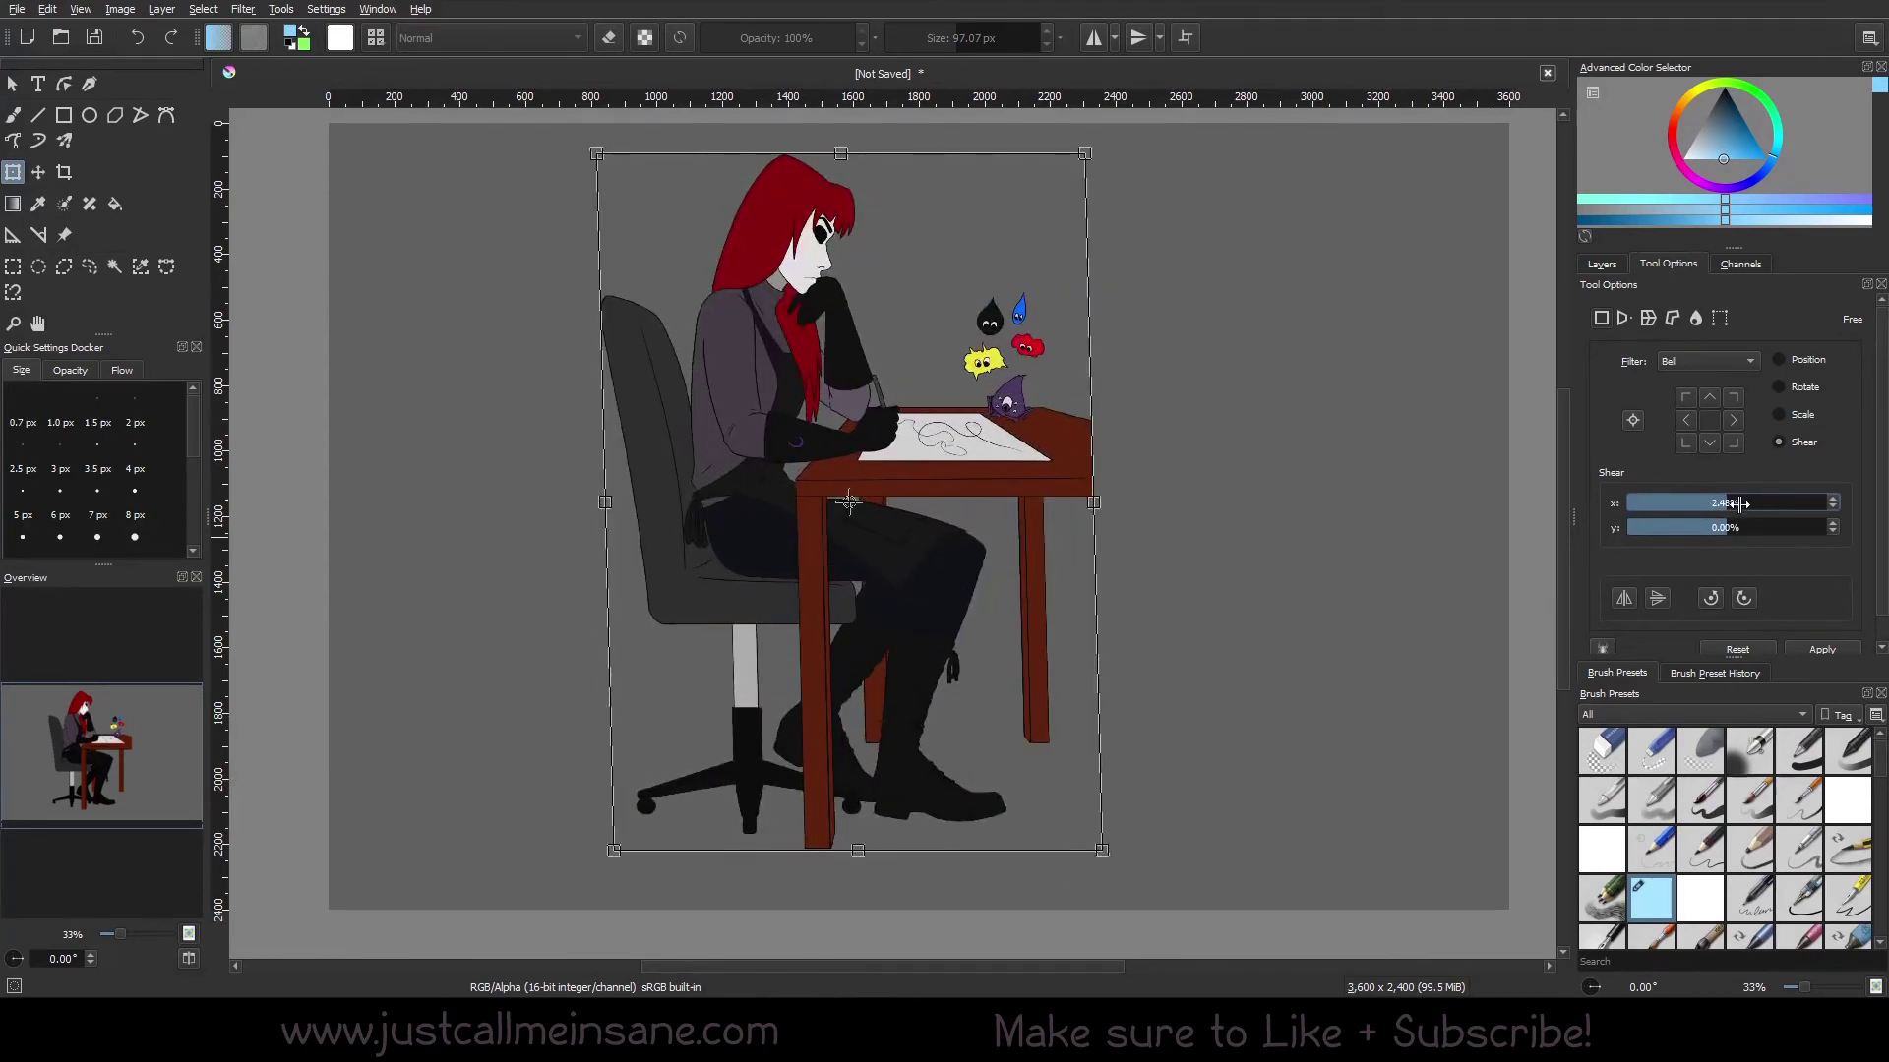
text(90)
key(Return)
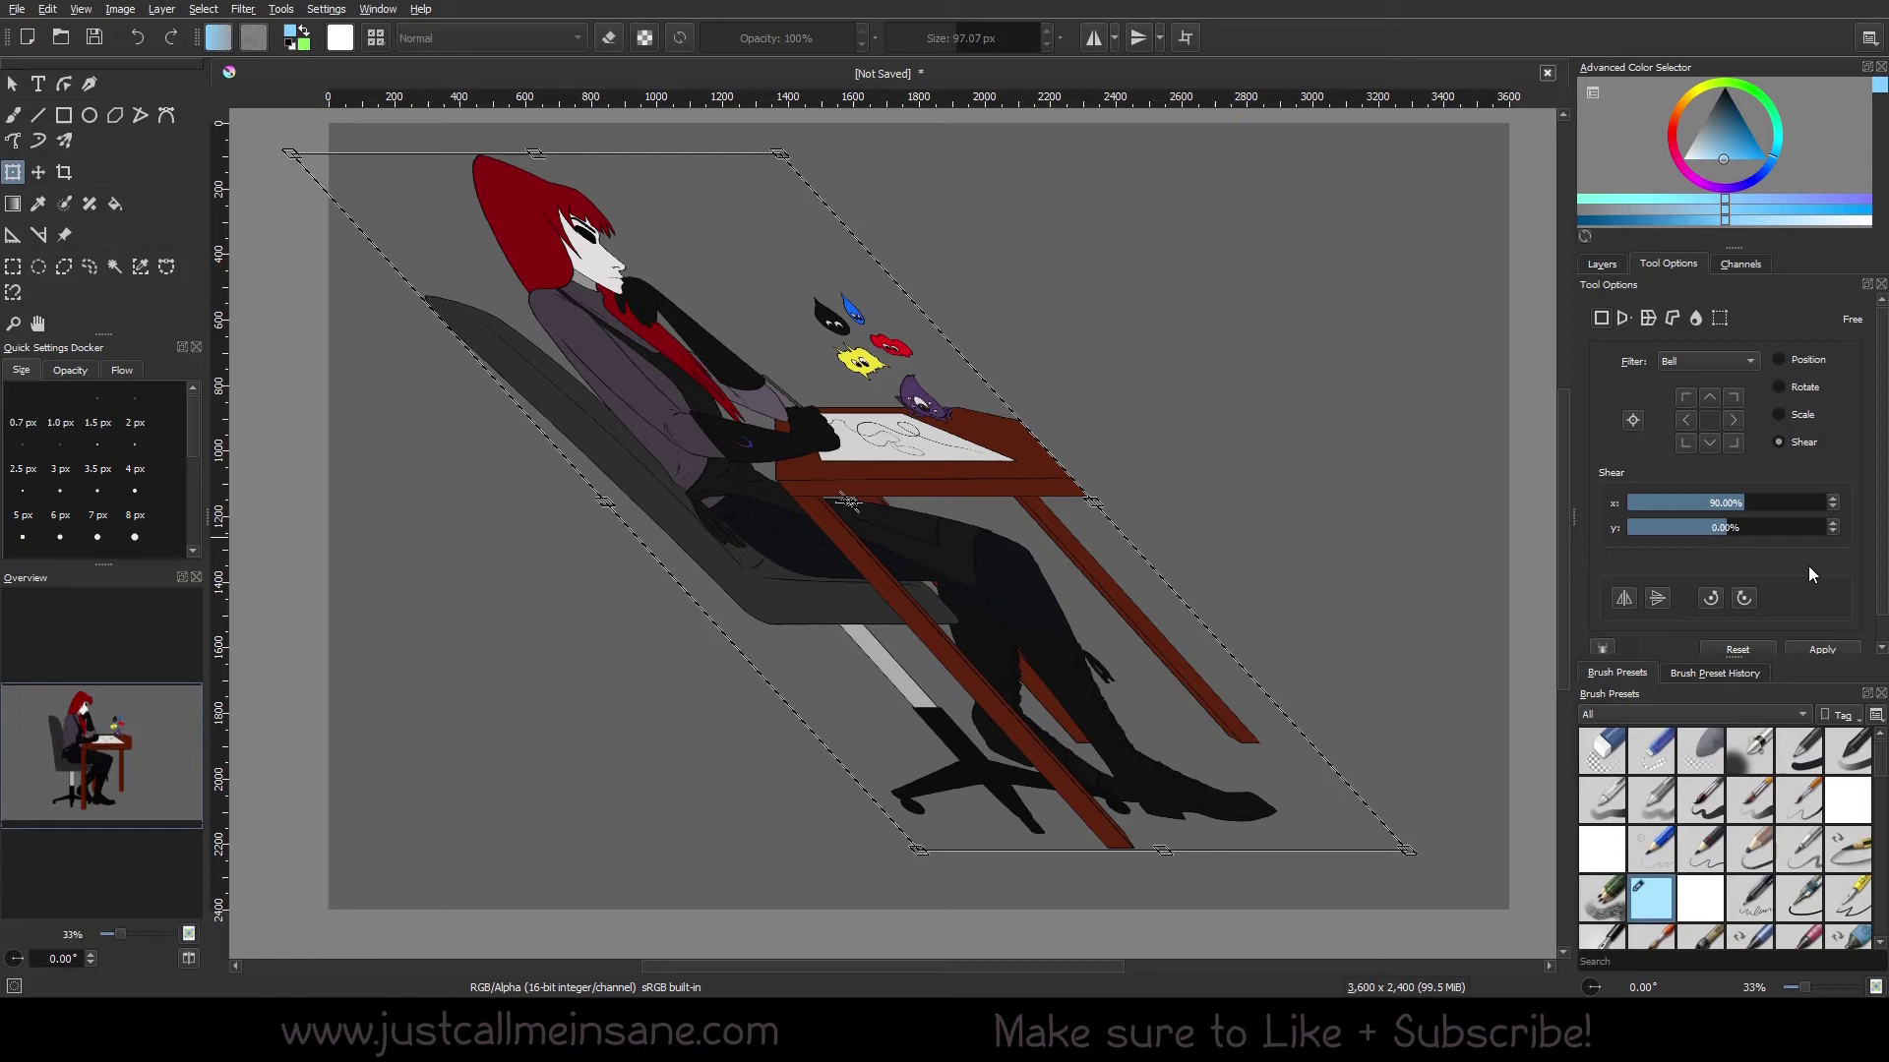
- Change the horizontal shear to 12%, apply it, then undo it
click(1709, 503)
key(Return)
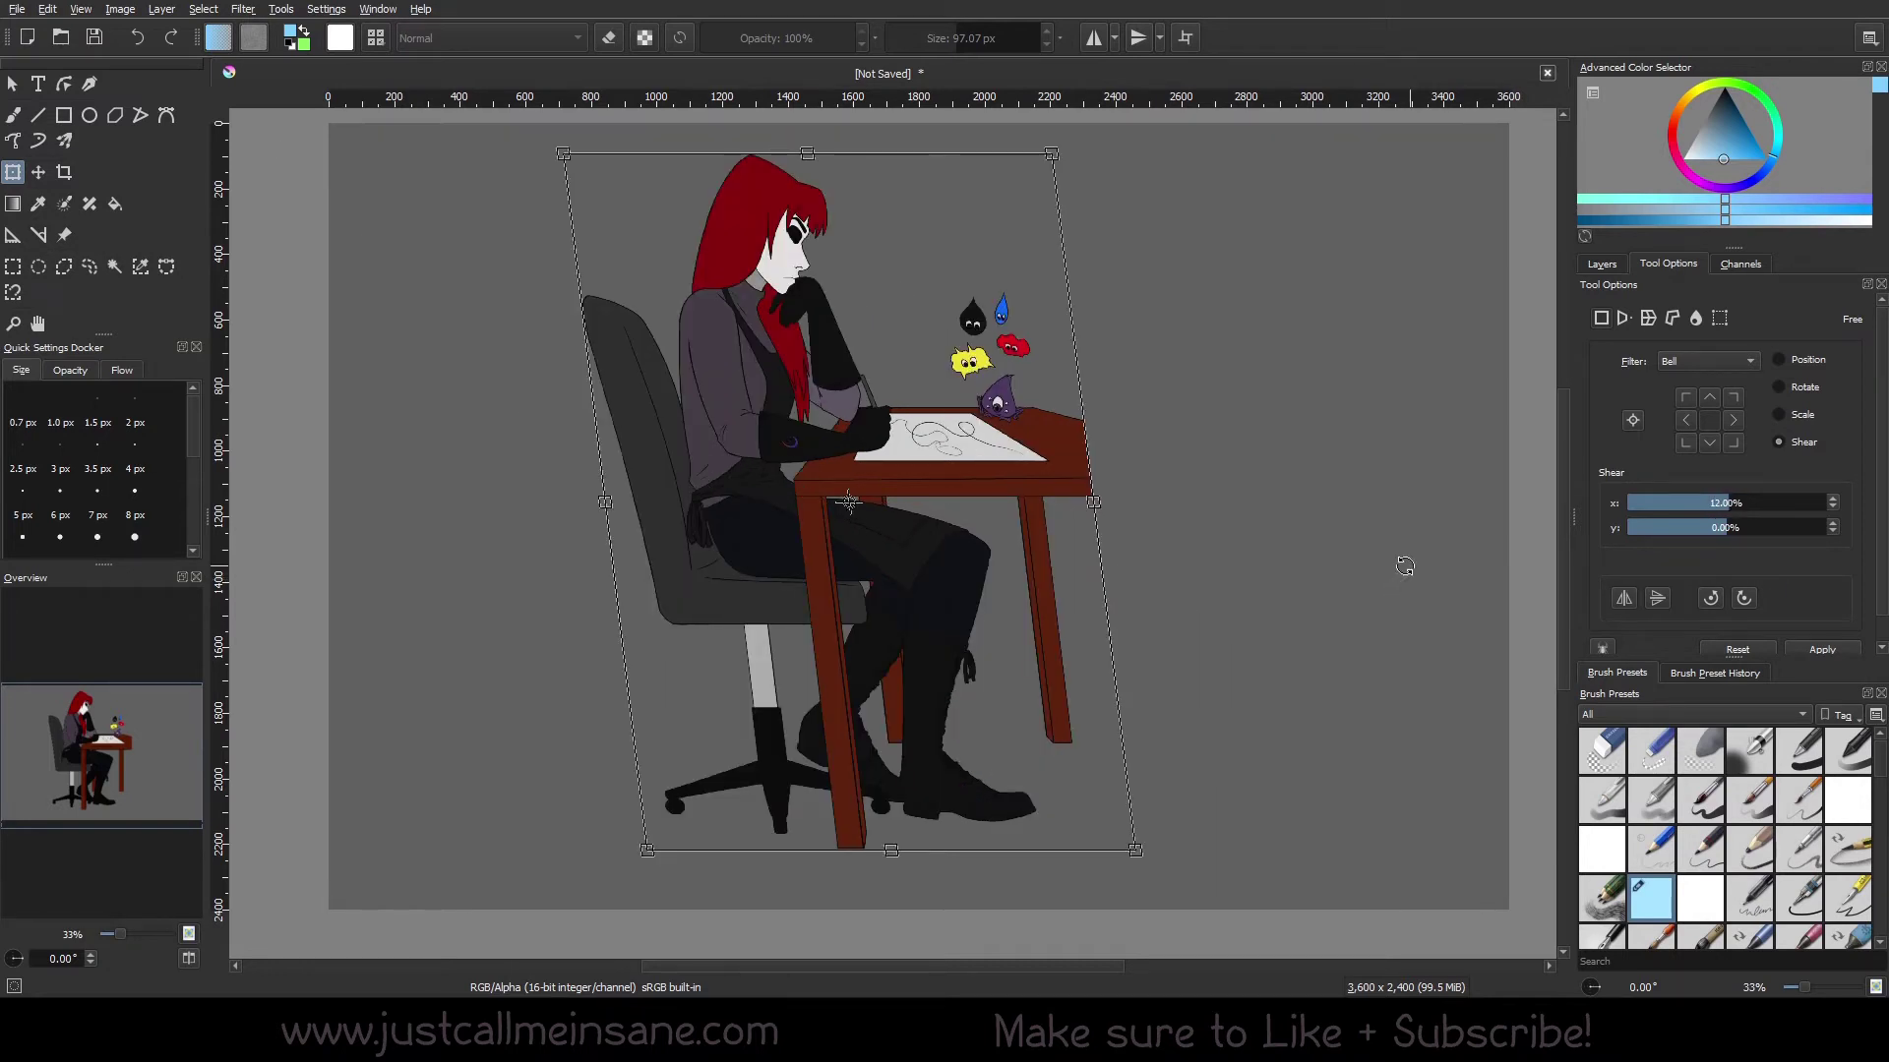
click(1804, 645)
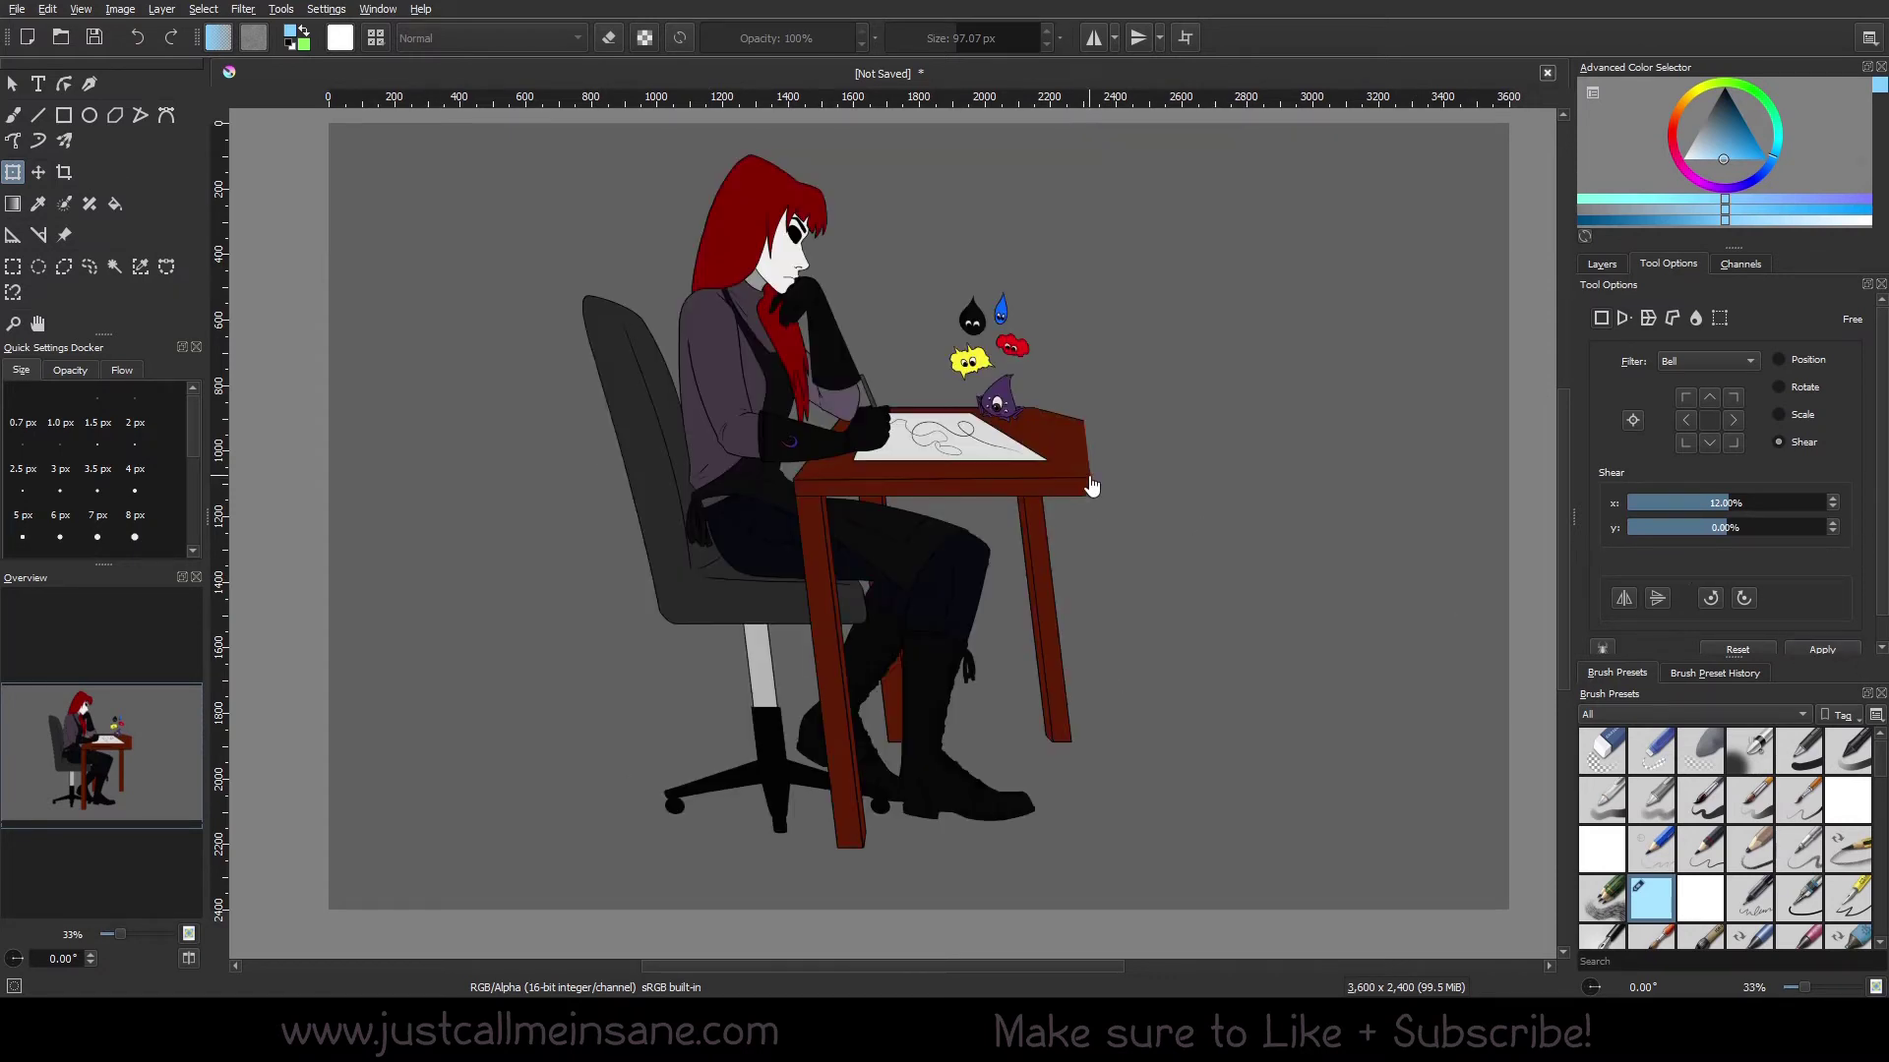
key(b)
key(ctrl+z)
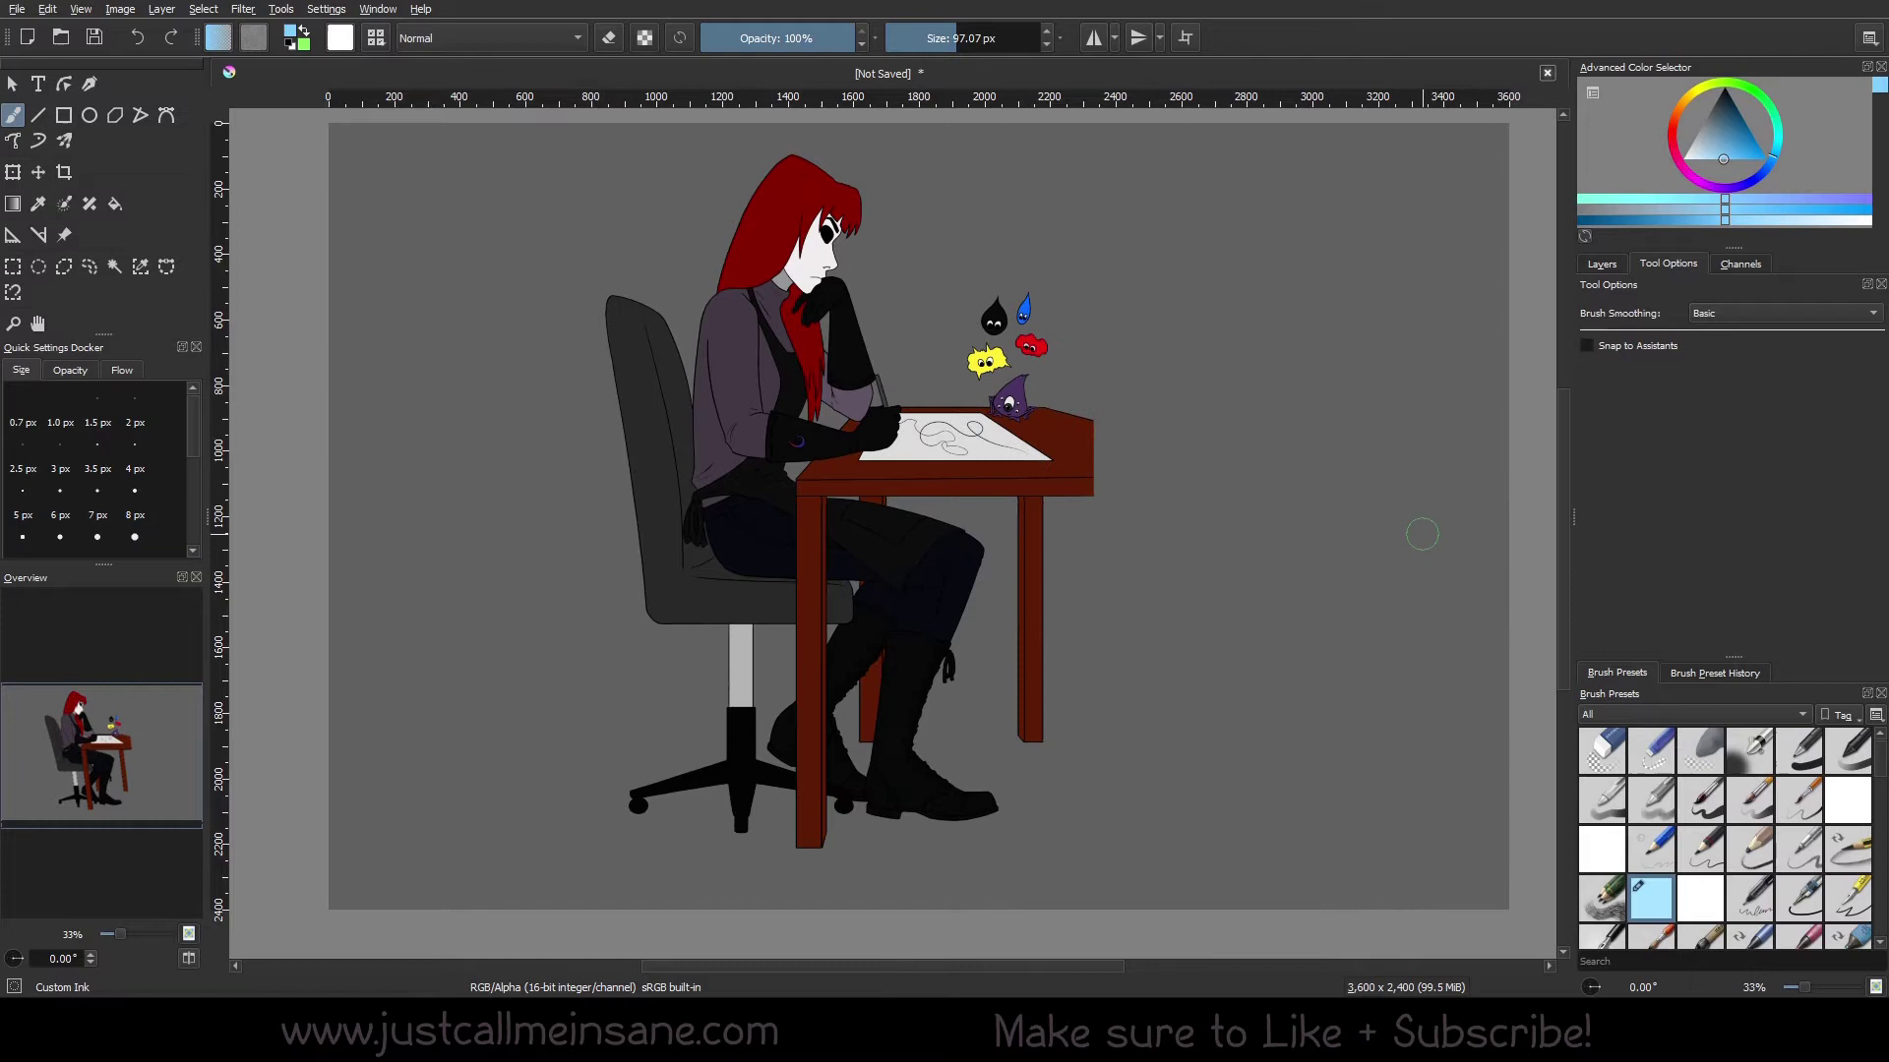
- In rotate mode, move the pivot down-left and try shrinking the drawing, undoing each shrink
key(ctrl+t)
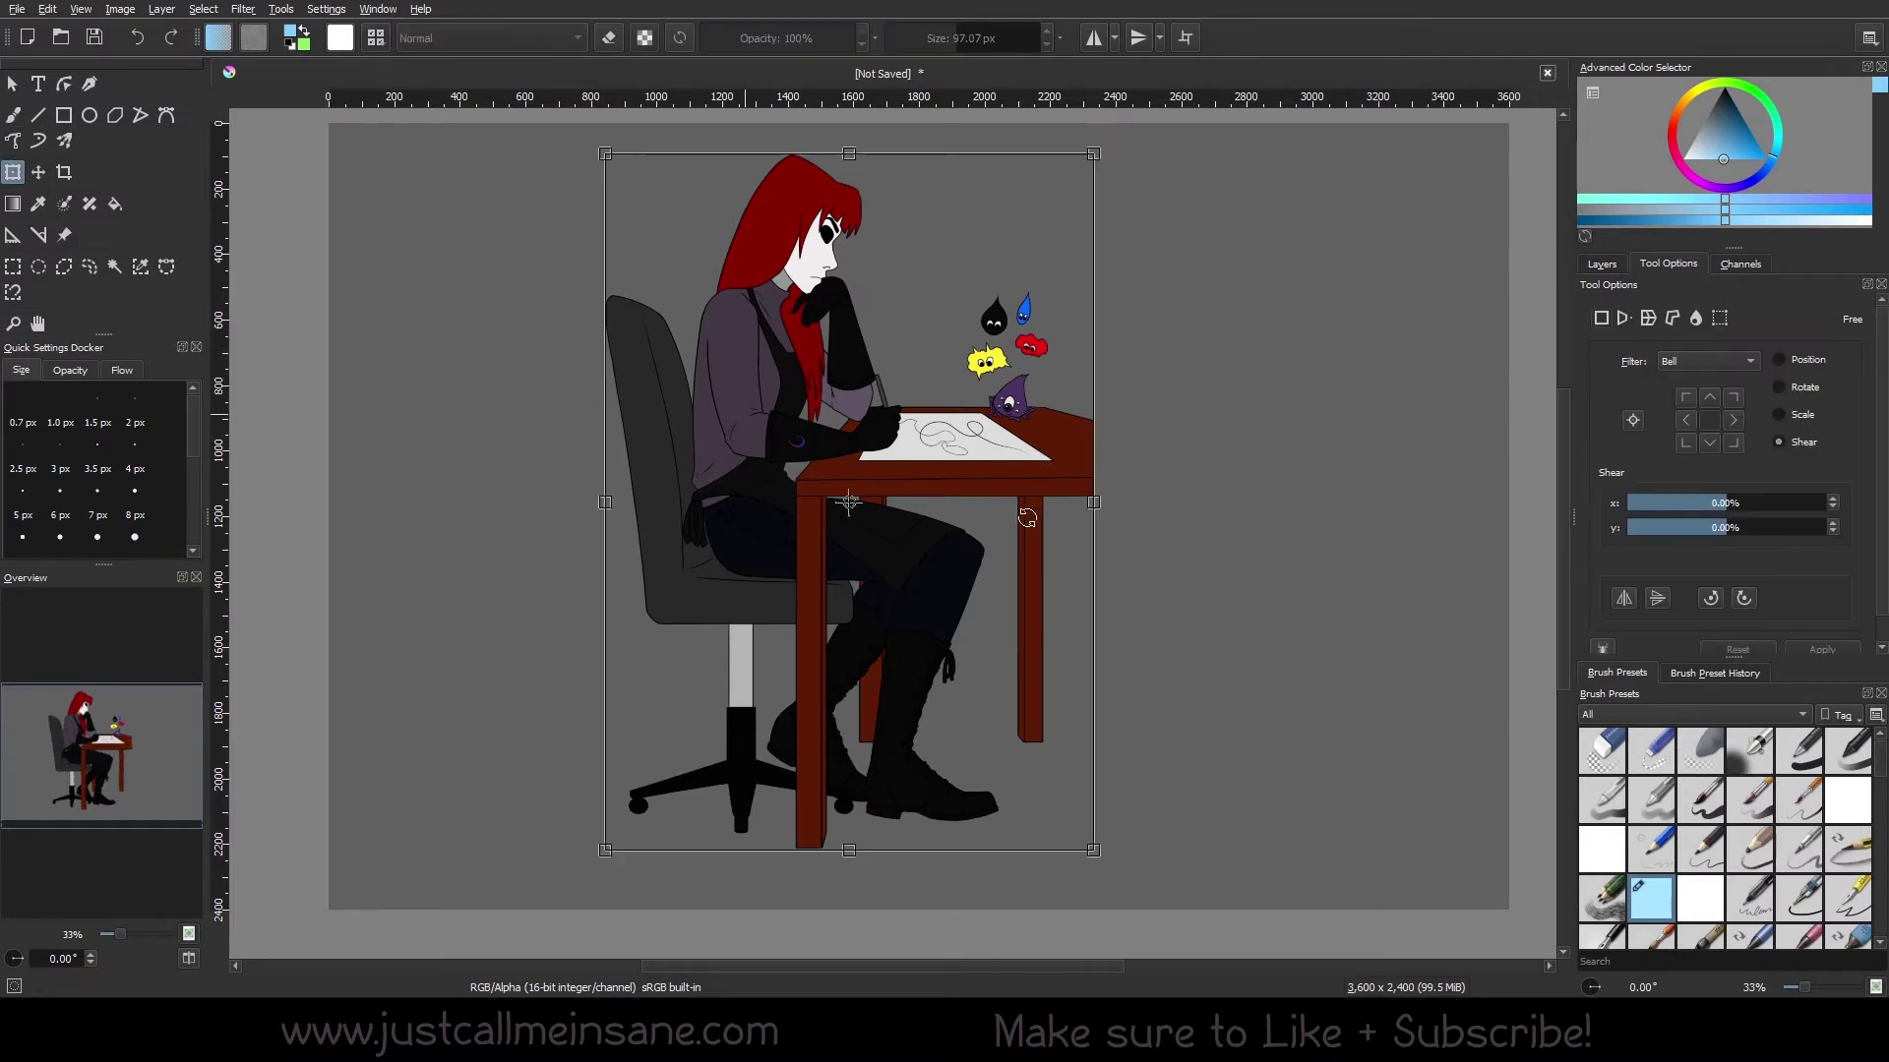
click(1779, 387)
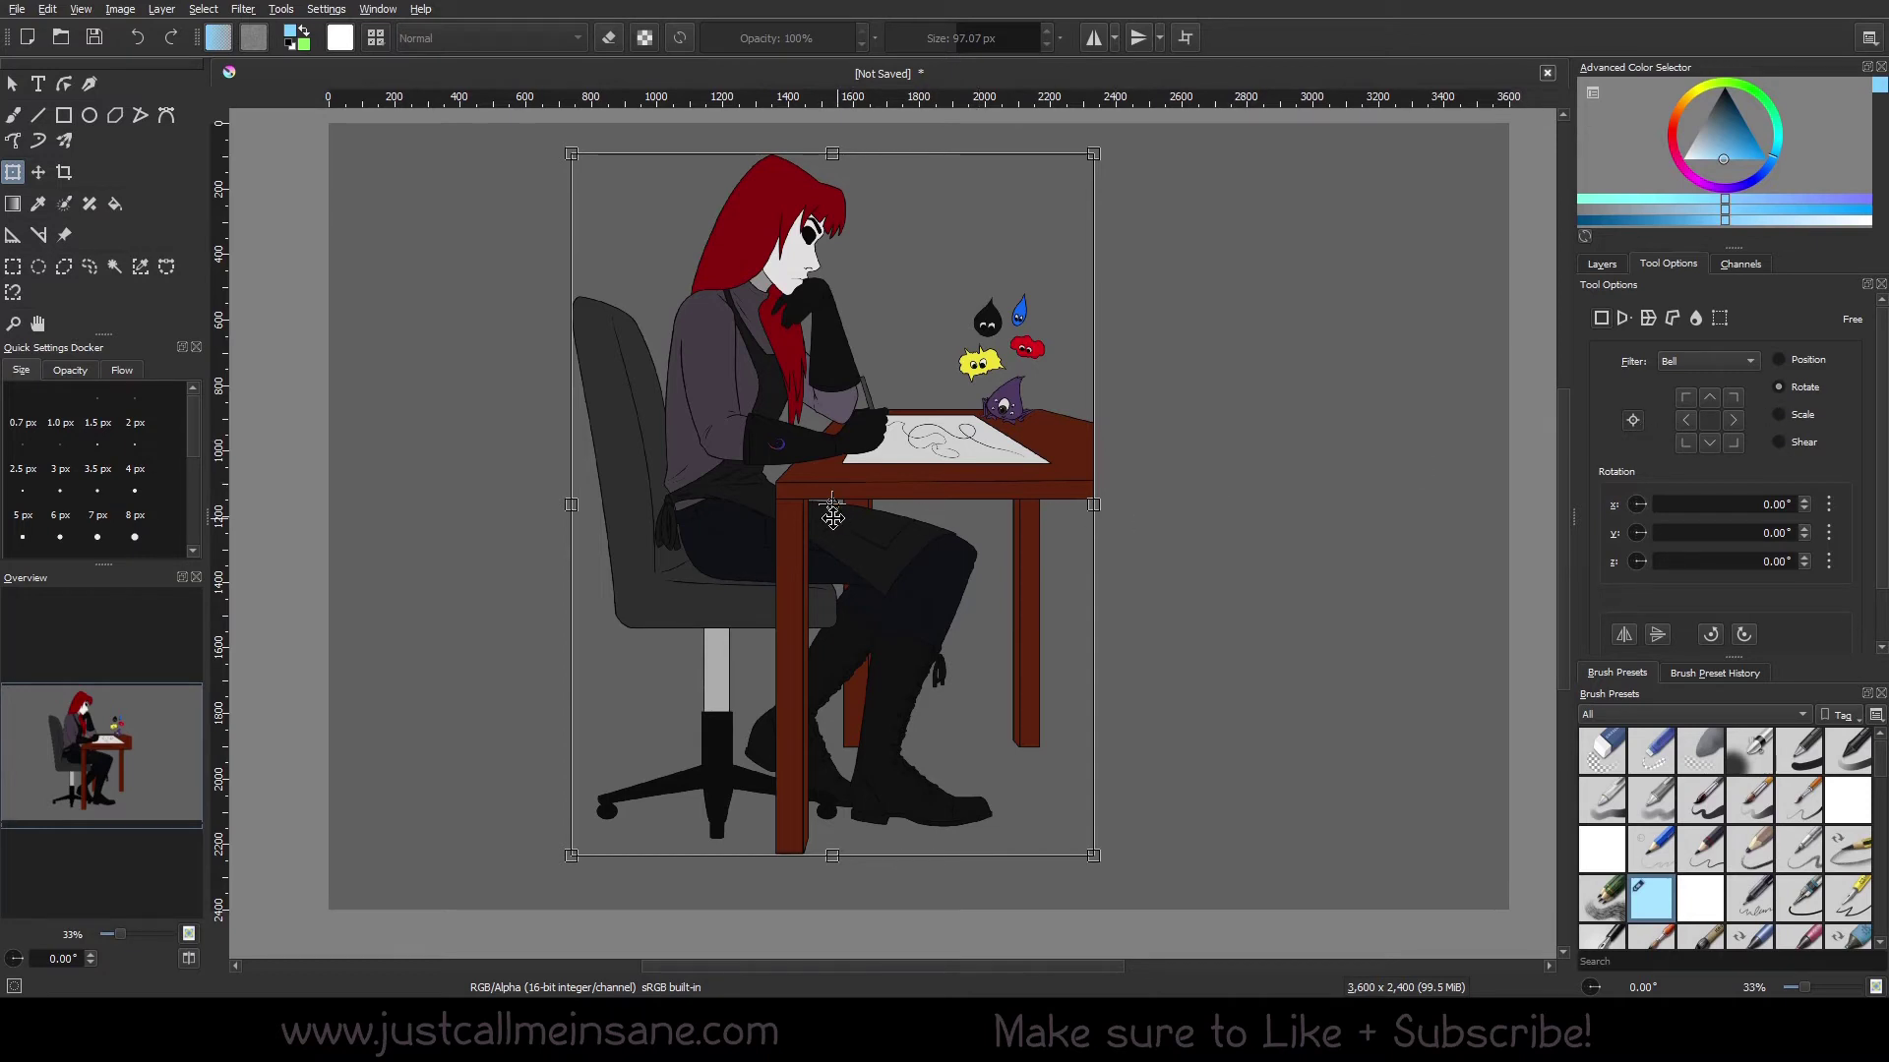
drag(832, 505, 694, 765)
mouse_move(1093, 154)
mouse_down()
mouse_move(857, 454)
mouse_move(1163, 177)
mouse_move(974, 413)
mouse_move(813, 552)
mouse_move(1072, 270)
mouse_move(792, 637)
mouse_move(1063, 285)
mouse_up()
key(ctrl+z)
mouse_move(1093, 154)
mouse_down()
mouse_move(812, 410)
mouse_move(991, 290)
mouse_move(932, 371)
mouse_move(1147, 287)
mouse_up()
key(ctrl+z)
- Move the pivot near the top, rotate the drawing about 15.78°, and scale it down and up
drag(832, 504, 668, 253)
drag(1057, 138, 1163, 319)
drag(1095, 853, 1151, 836)
- Set the transform filter to Bell, then shrink the artwork from a corner and apply
click(1687, 356)
click(1706, 361)
click(1680, 346)
mouse_move(1092, 856)
mouse_down()
mouse_move(949, 630)
mouse_move(877, 594)
mouse_up()
key(b)
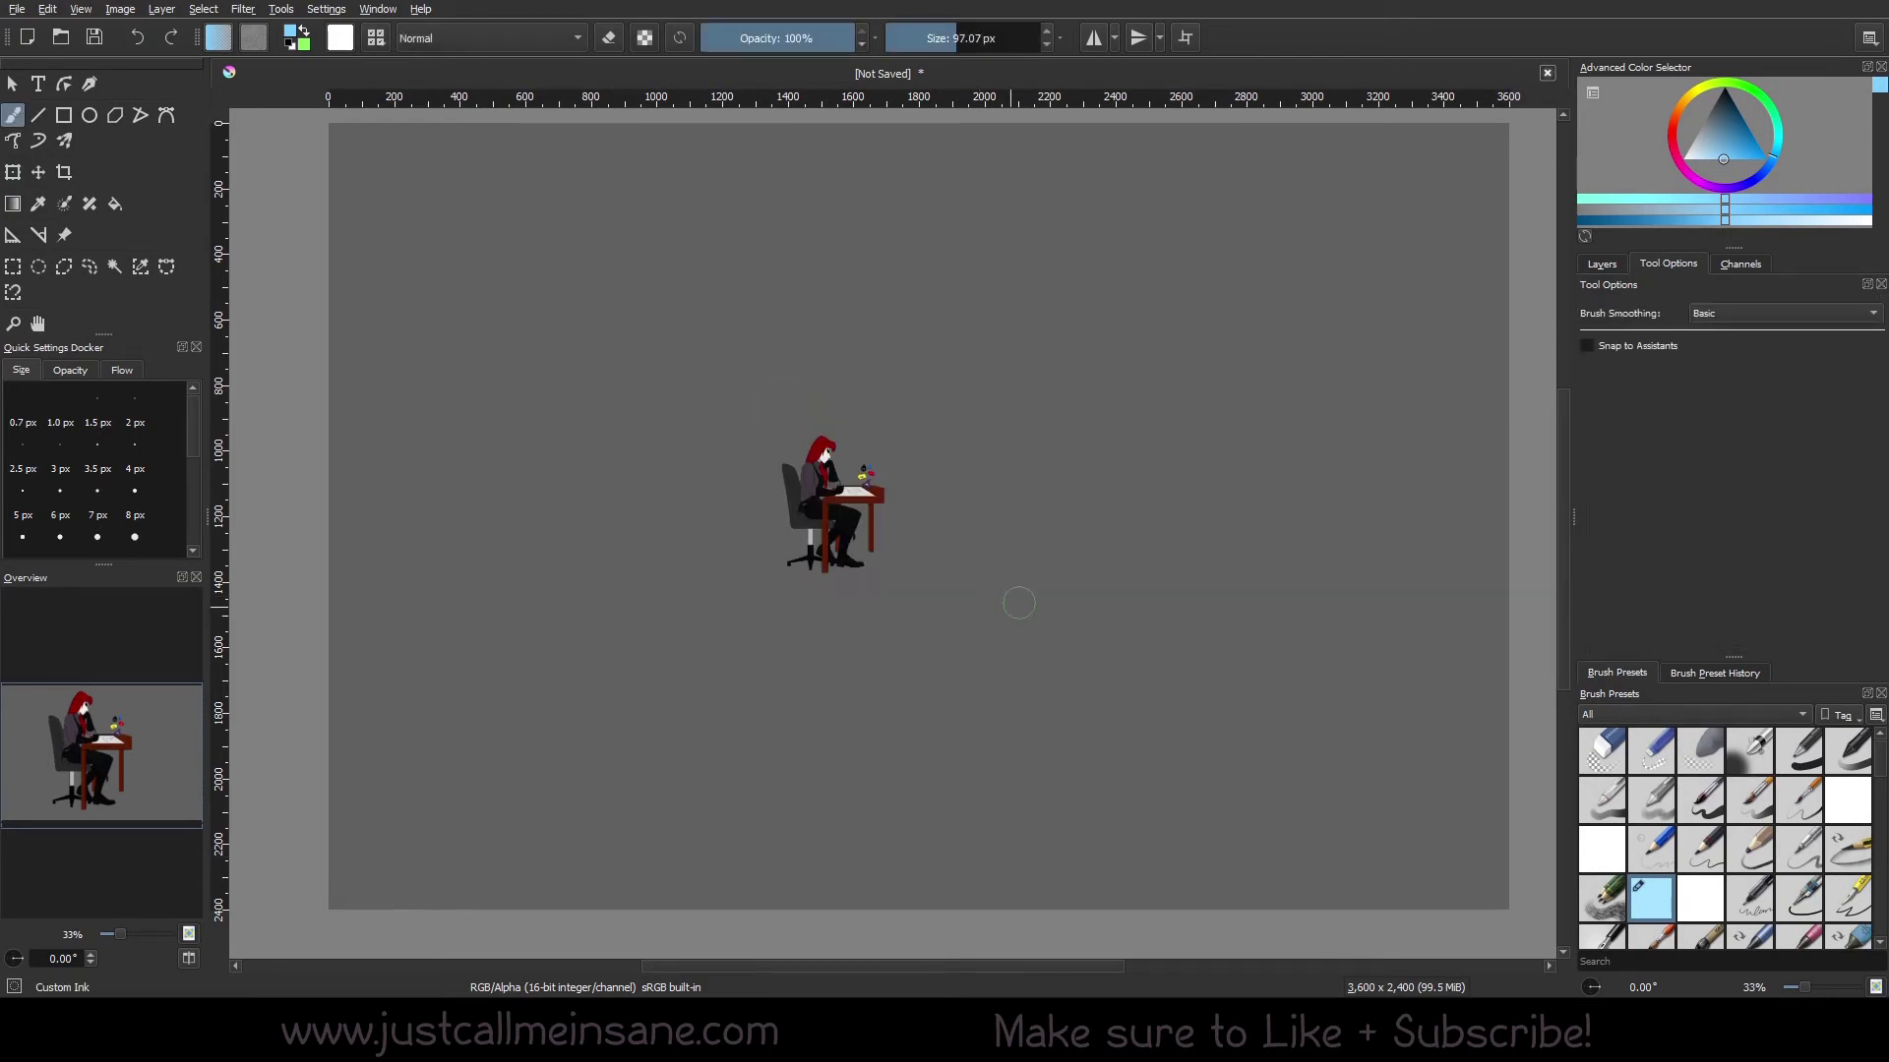
- Zoom in to inspect the shrunk figure, then zoom out and centre it on the canvas
scroll(1019, 603, up, 3)
drag(763, 497, 944, 645)
scroll(944, 645, up, 2)
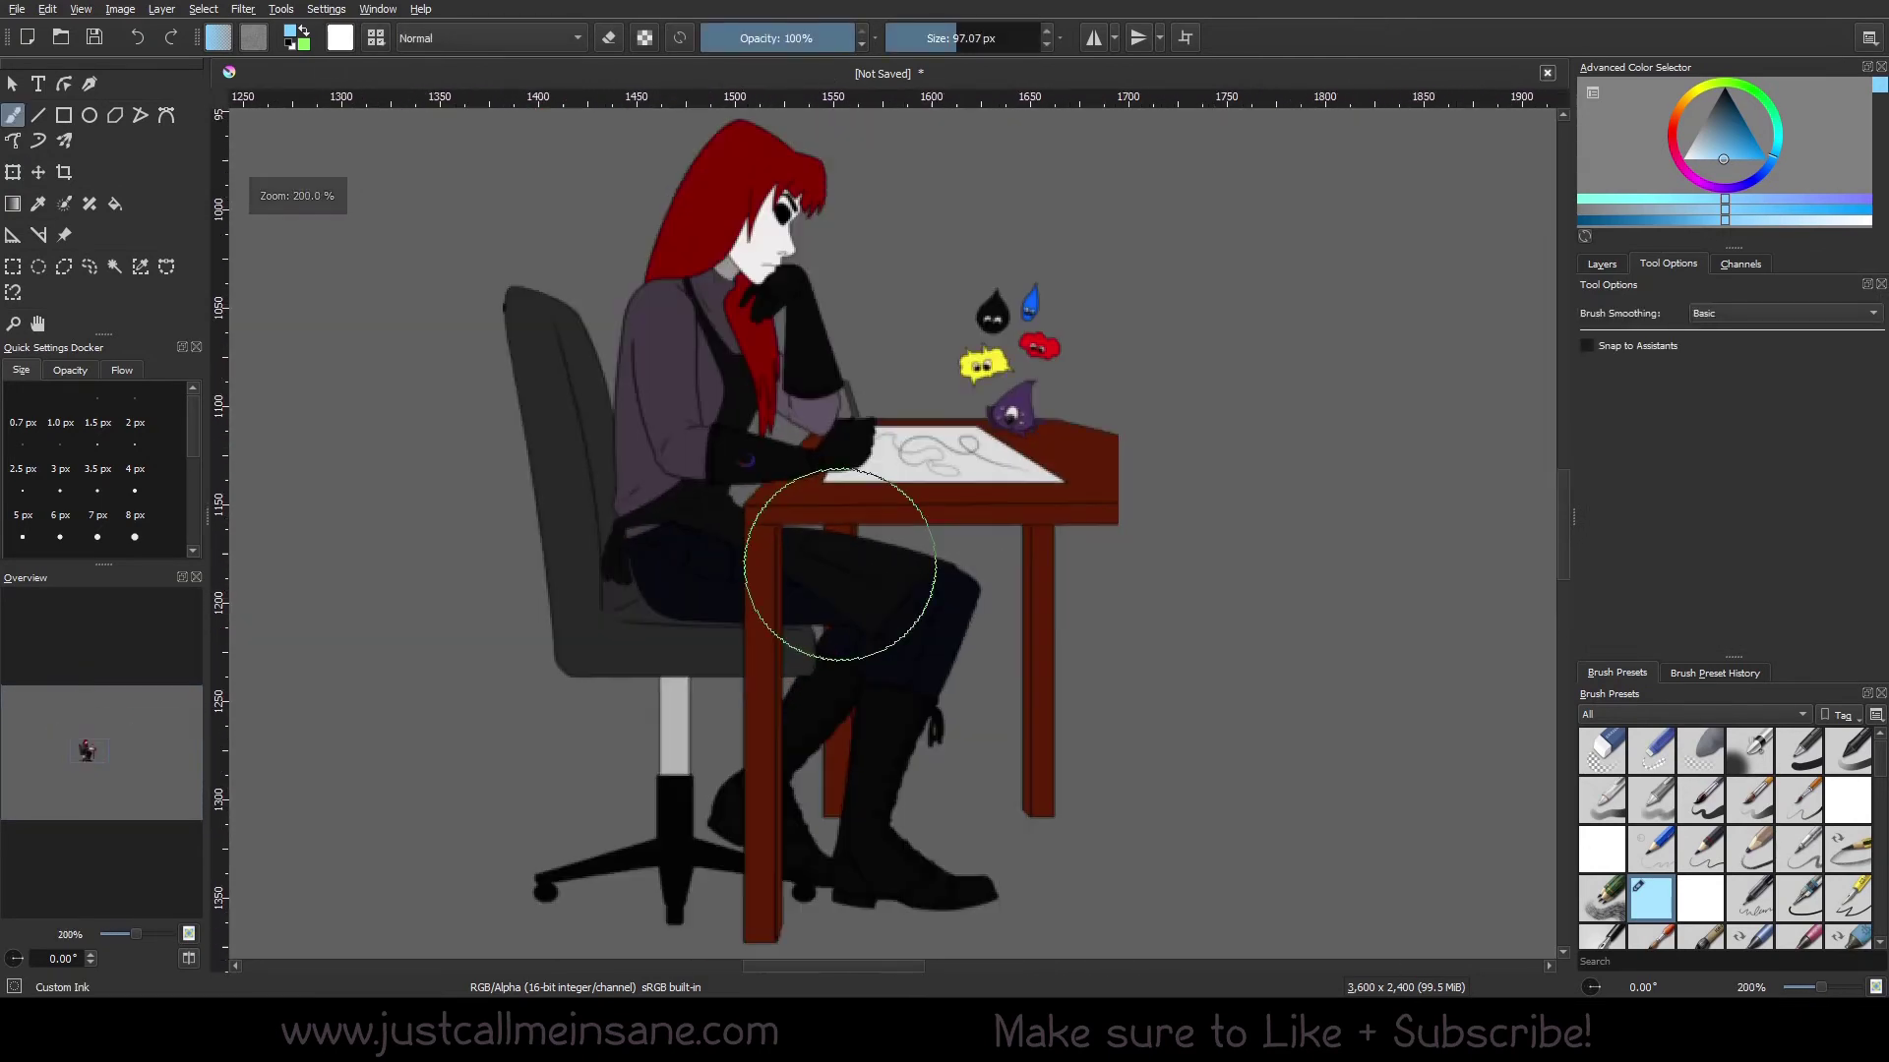
scroll(839, 564, down, 4)
scroll(1121, 597, up, 1)
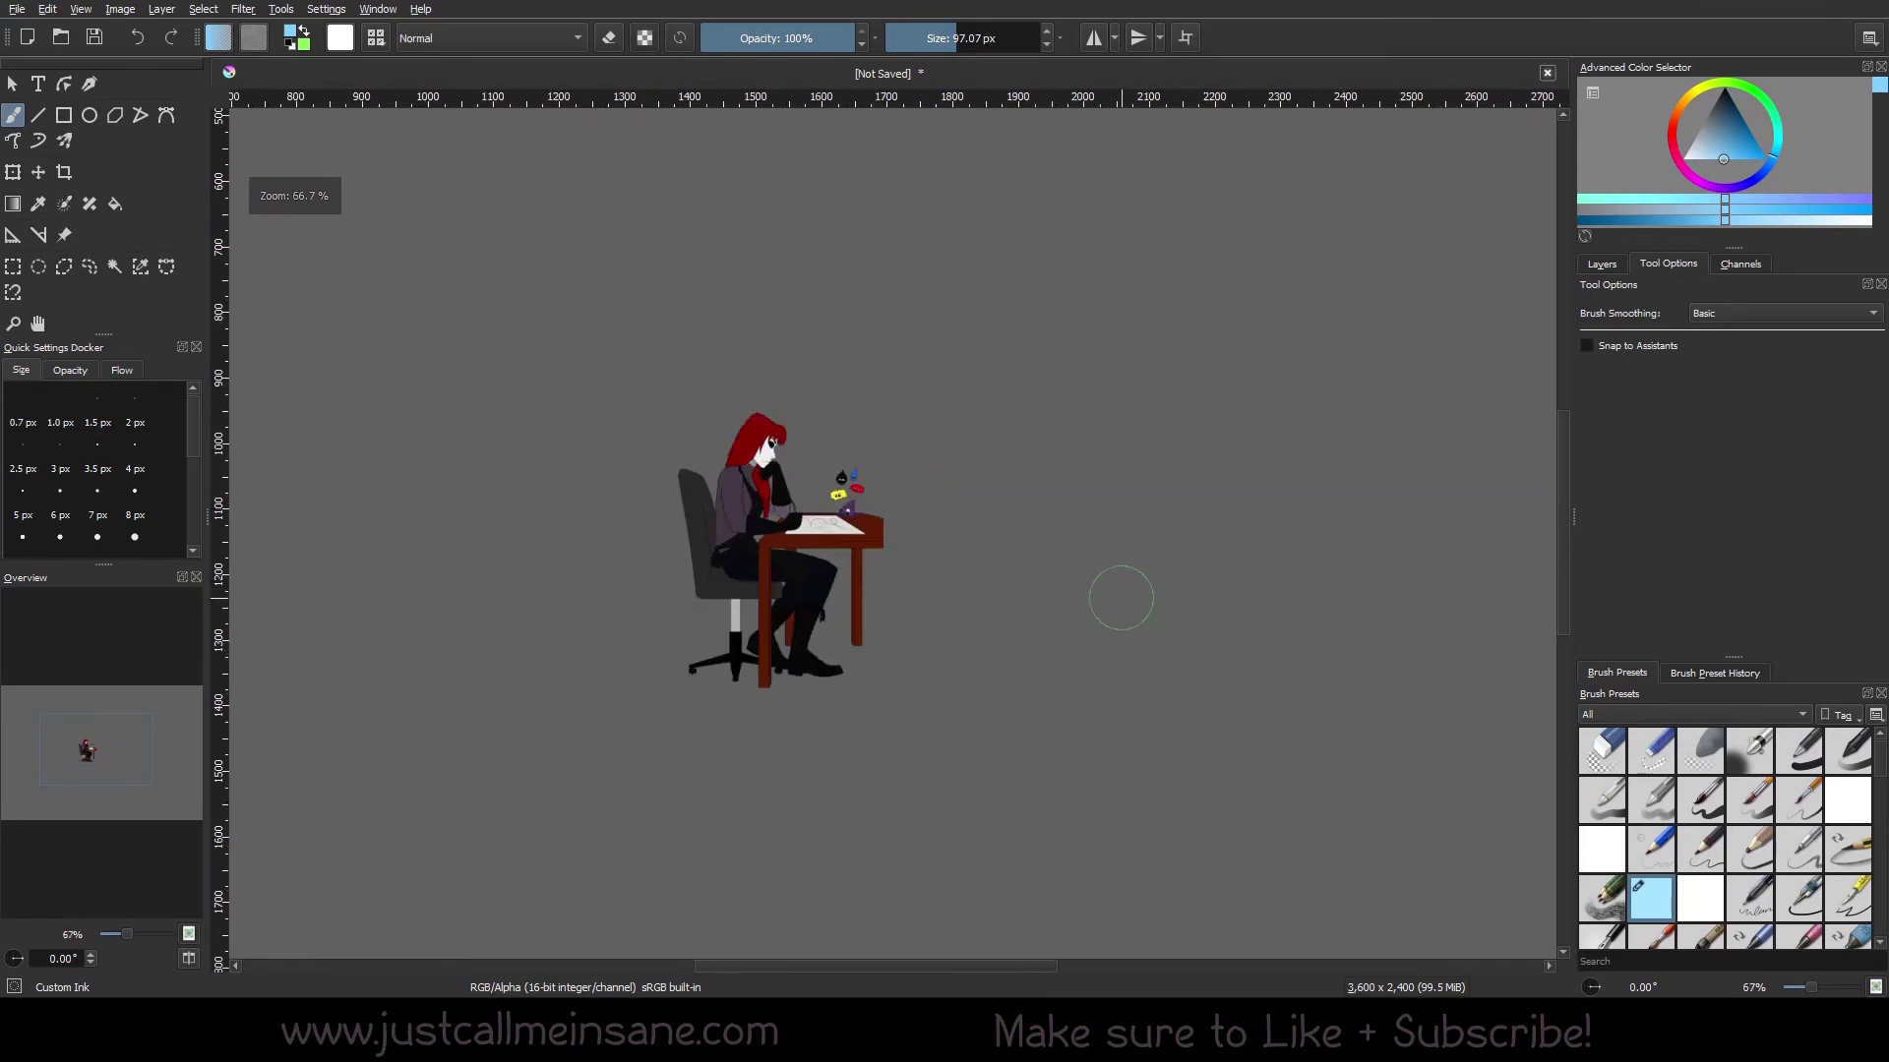
scroll(1121, 597, down, 3)
key(ctrl+r)
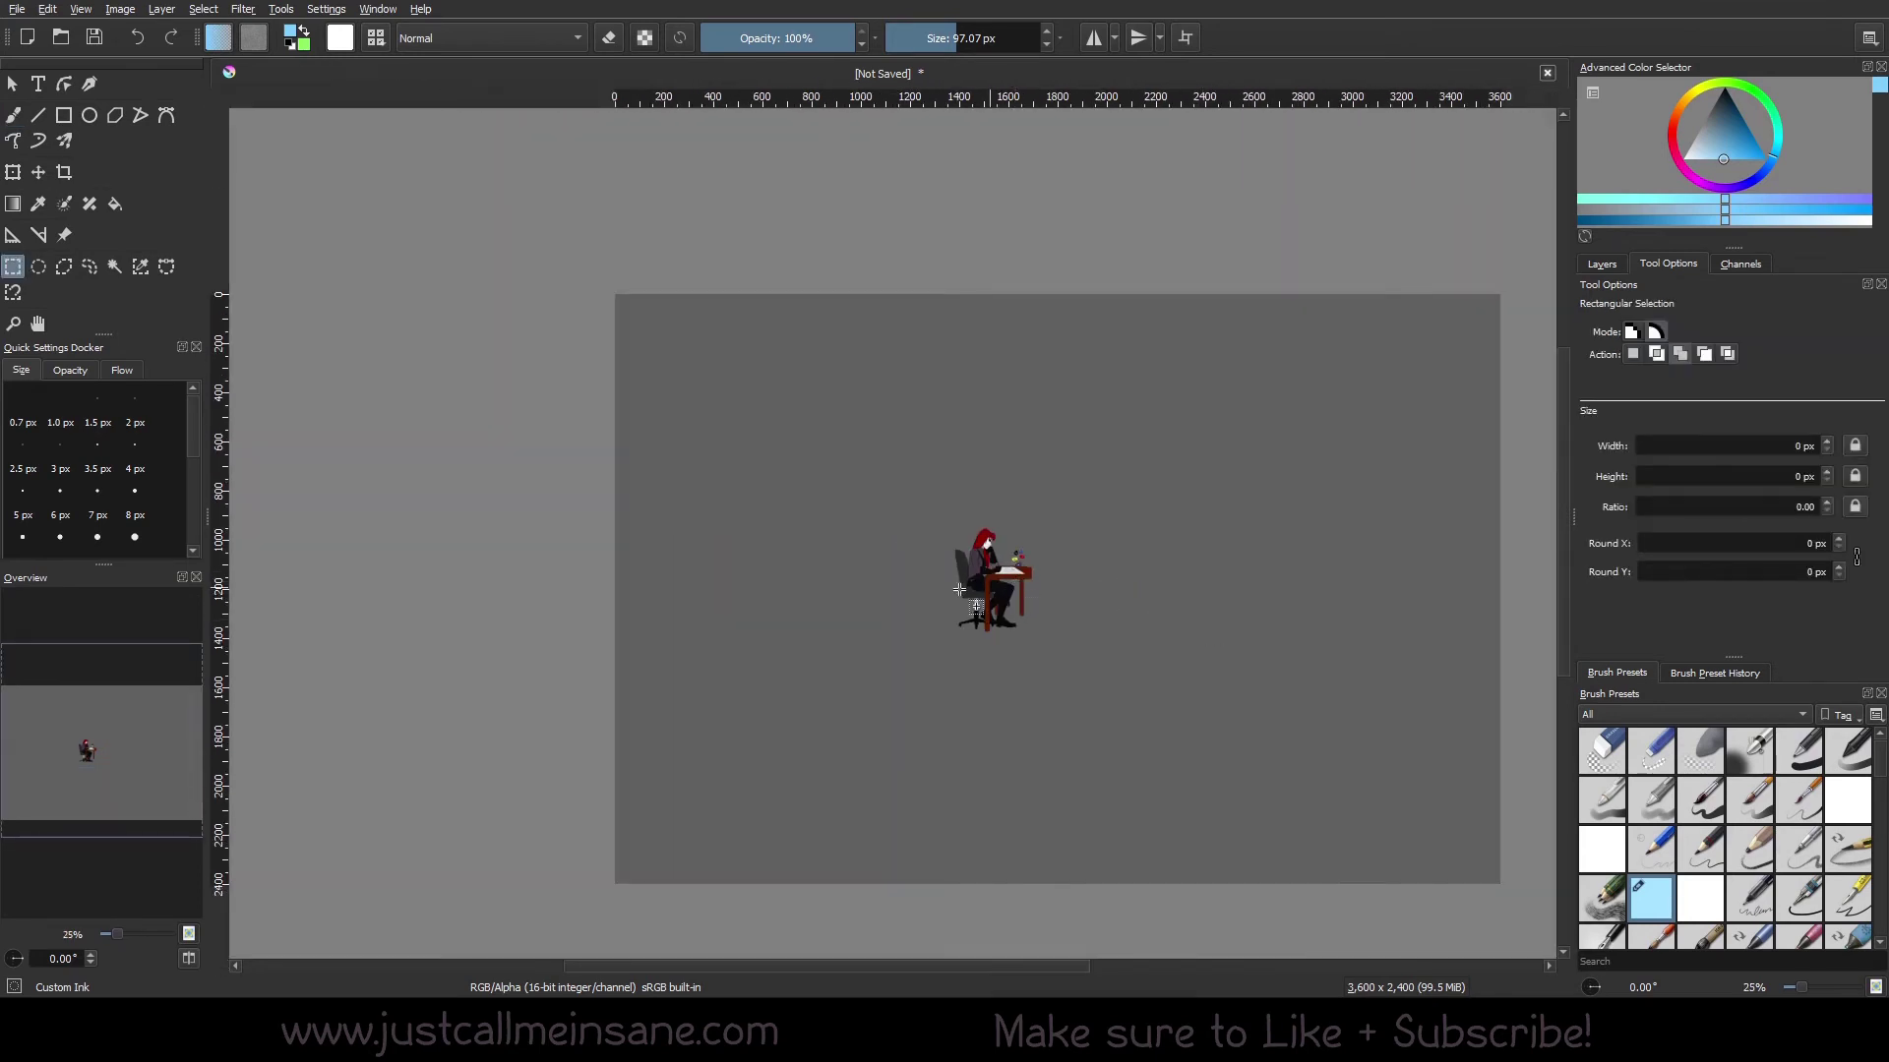
key(b)
drag(1109, 592, 948, 561)
- Scale the figure back up to fill the canvas, apply, check the table's quality, and start a new transform
key(ctrl+t)
drag(862, 499, 1121, 388)
key(b)
key(1)
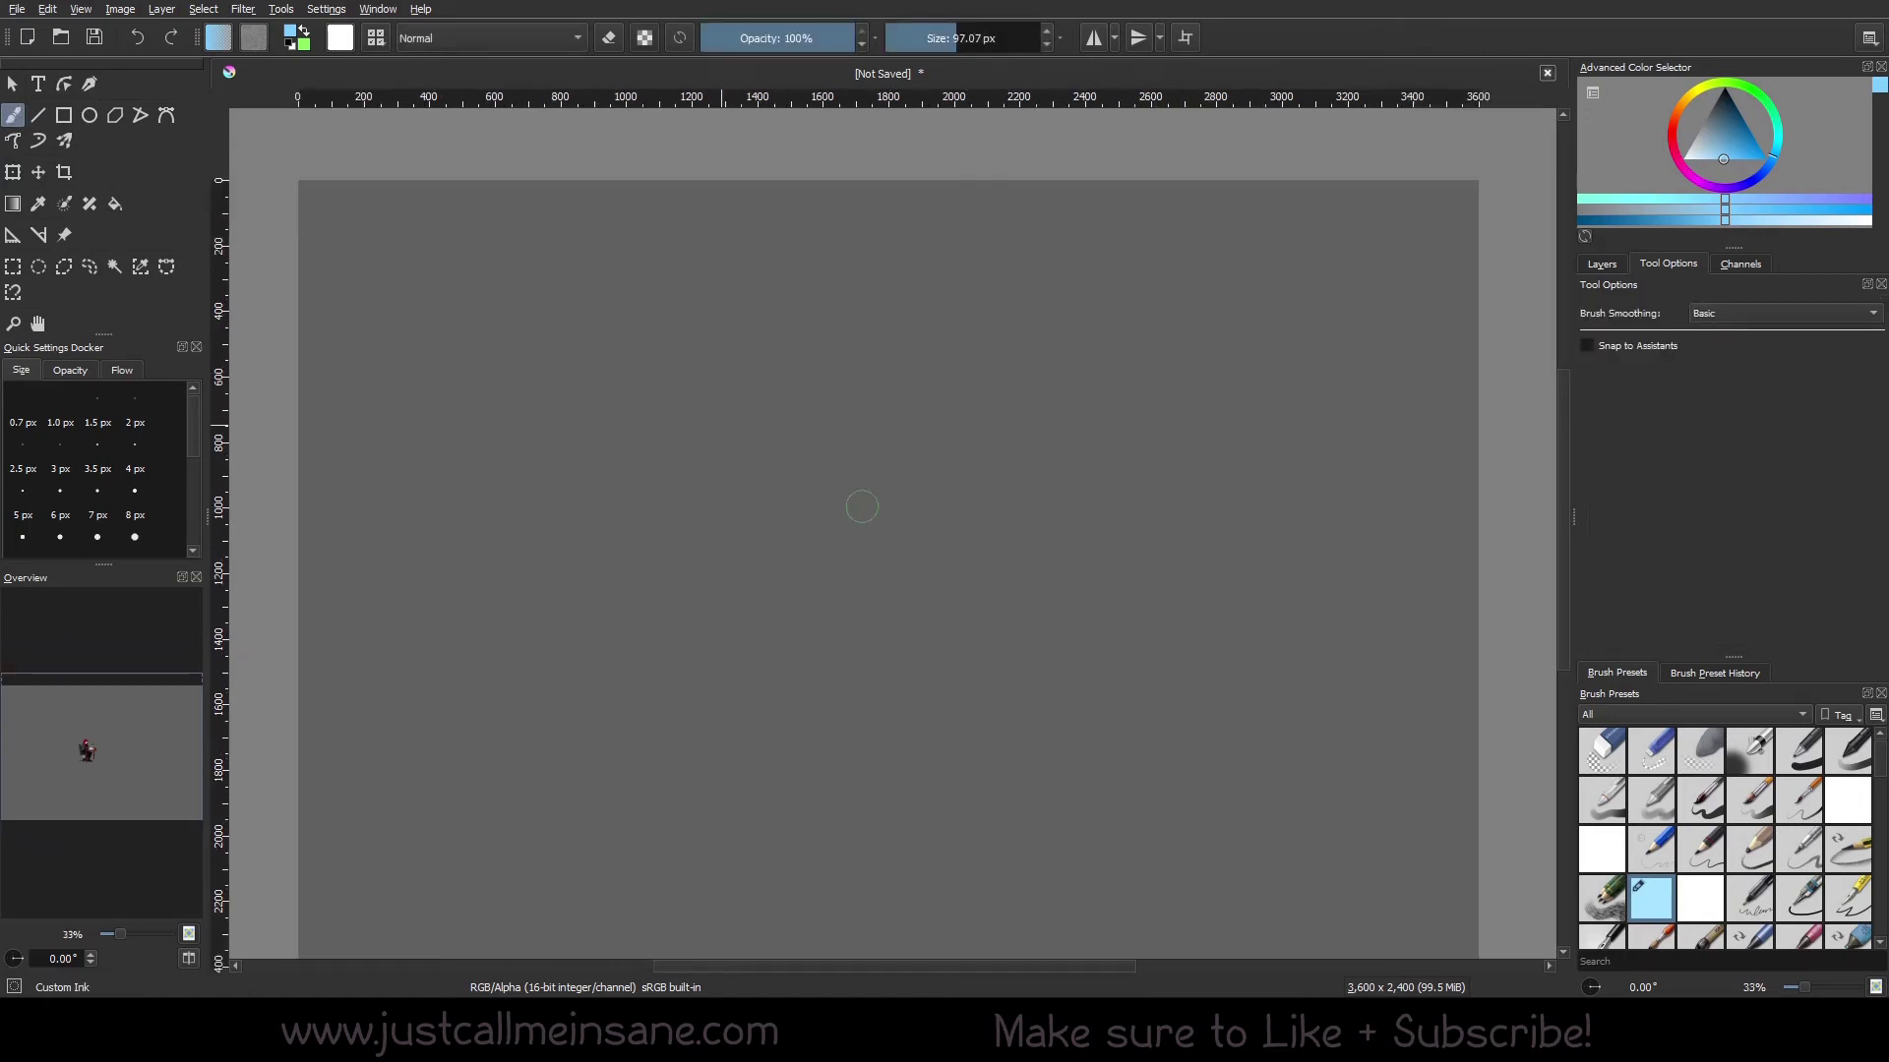
scroll(899, 646, left, 2)
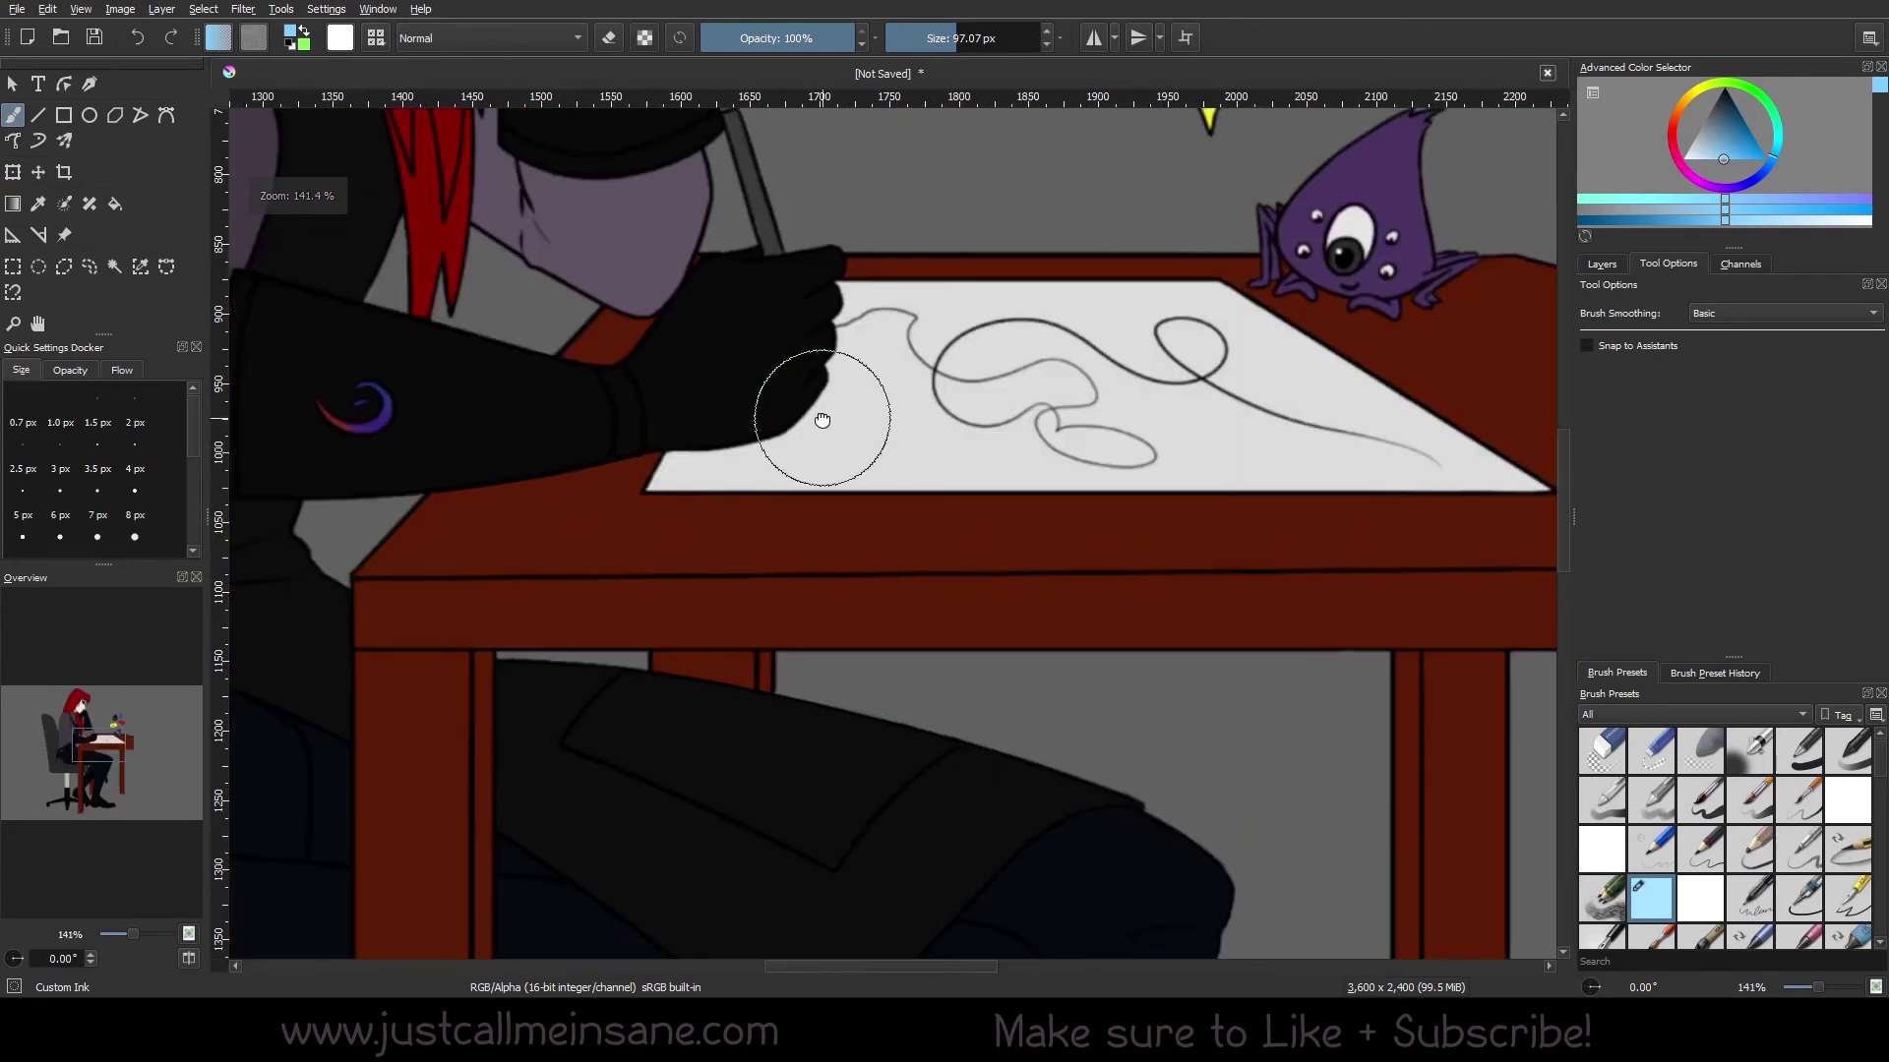
scroll(1012, 675, up, 8)
scroll(967, 561, down, 1)
scroll(967, 560, down, 3)
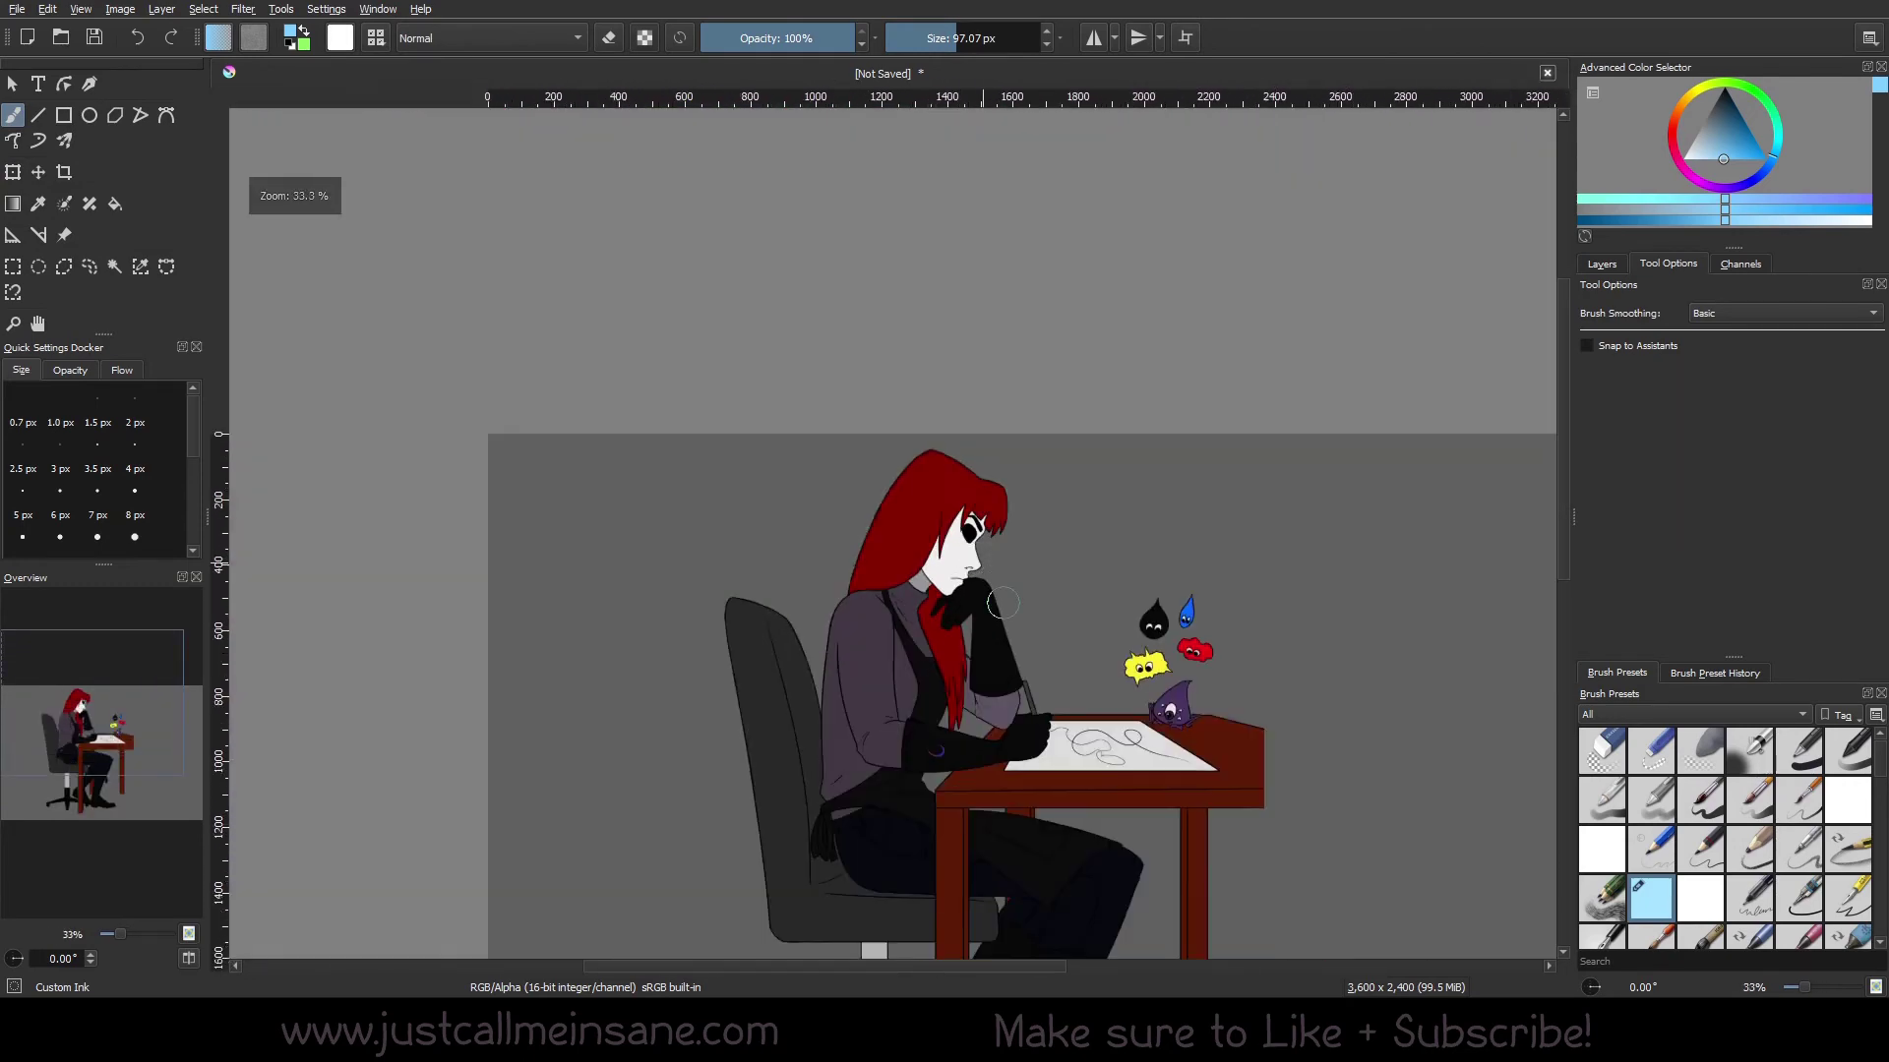
key(ctrl+t)
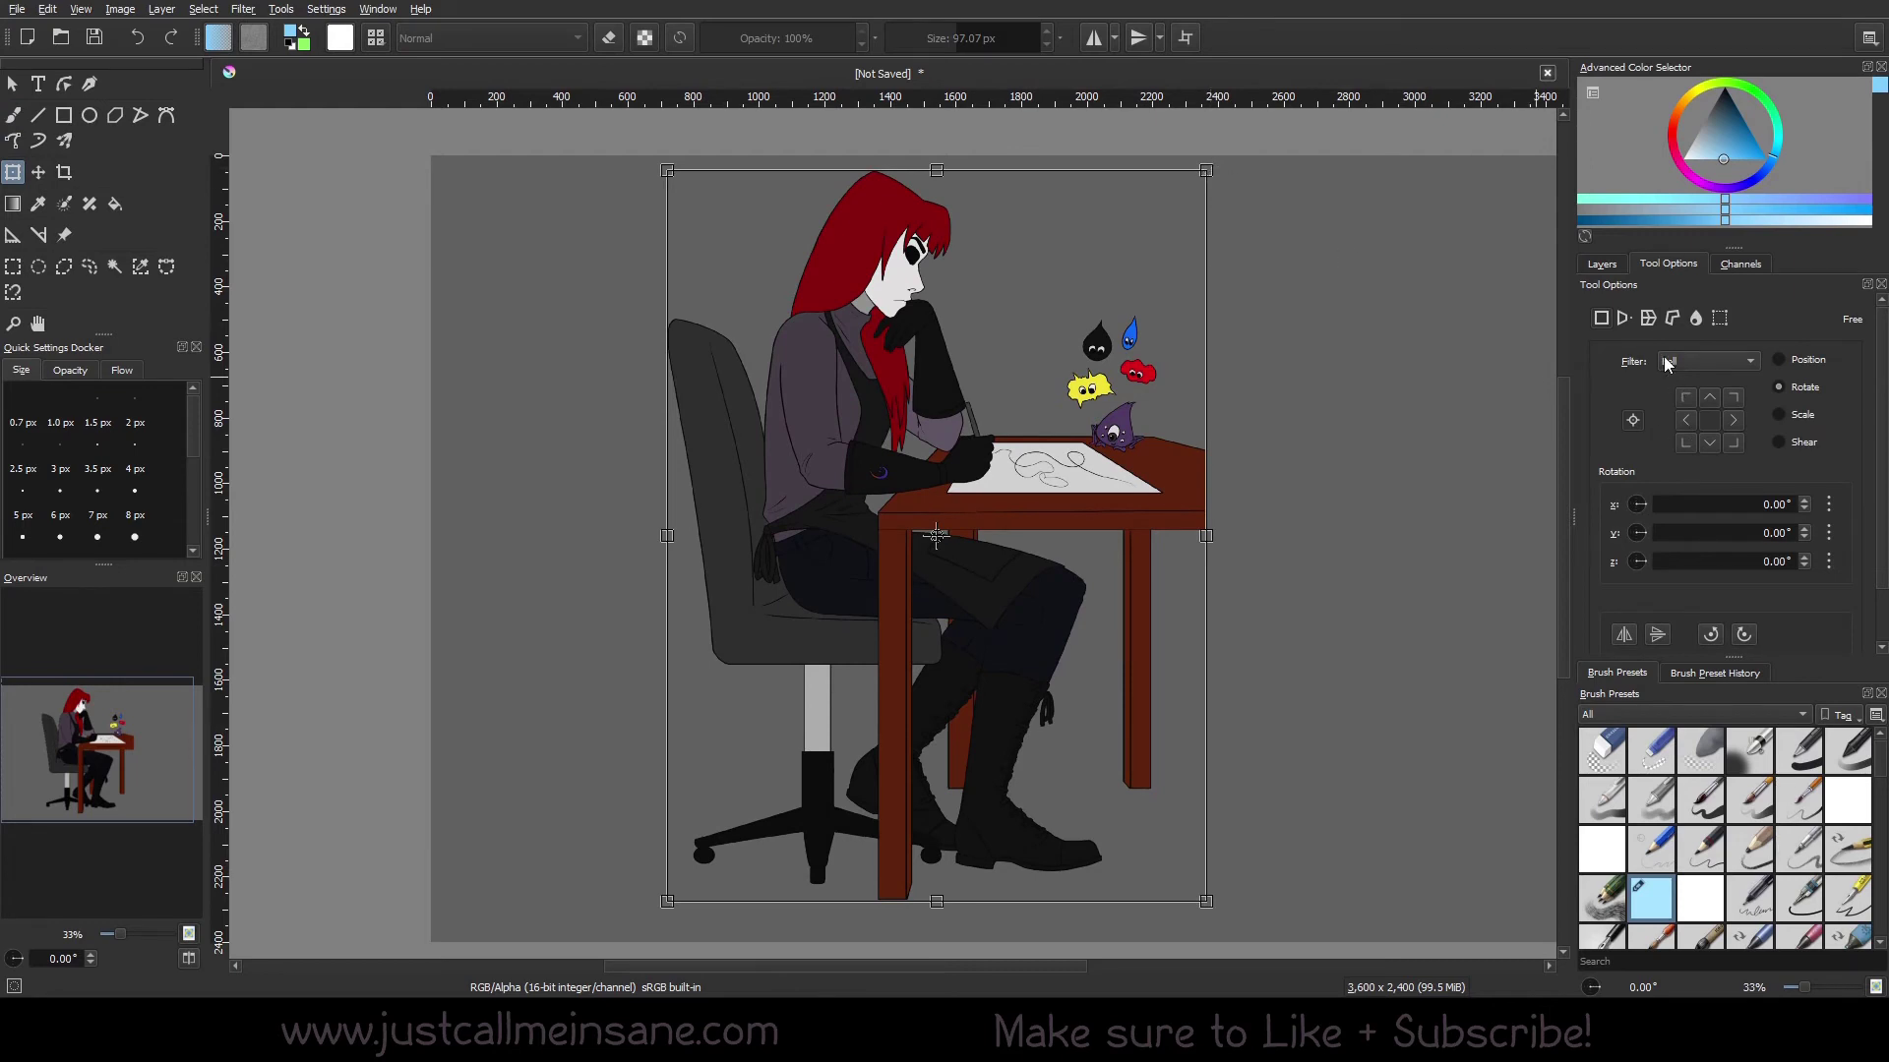
- Switch the transform filter to Bilinear and shrink the drawing to a tiny size
click(1706, 362)
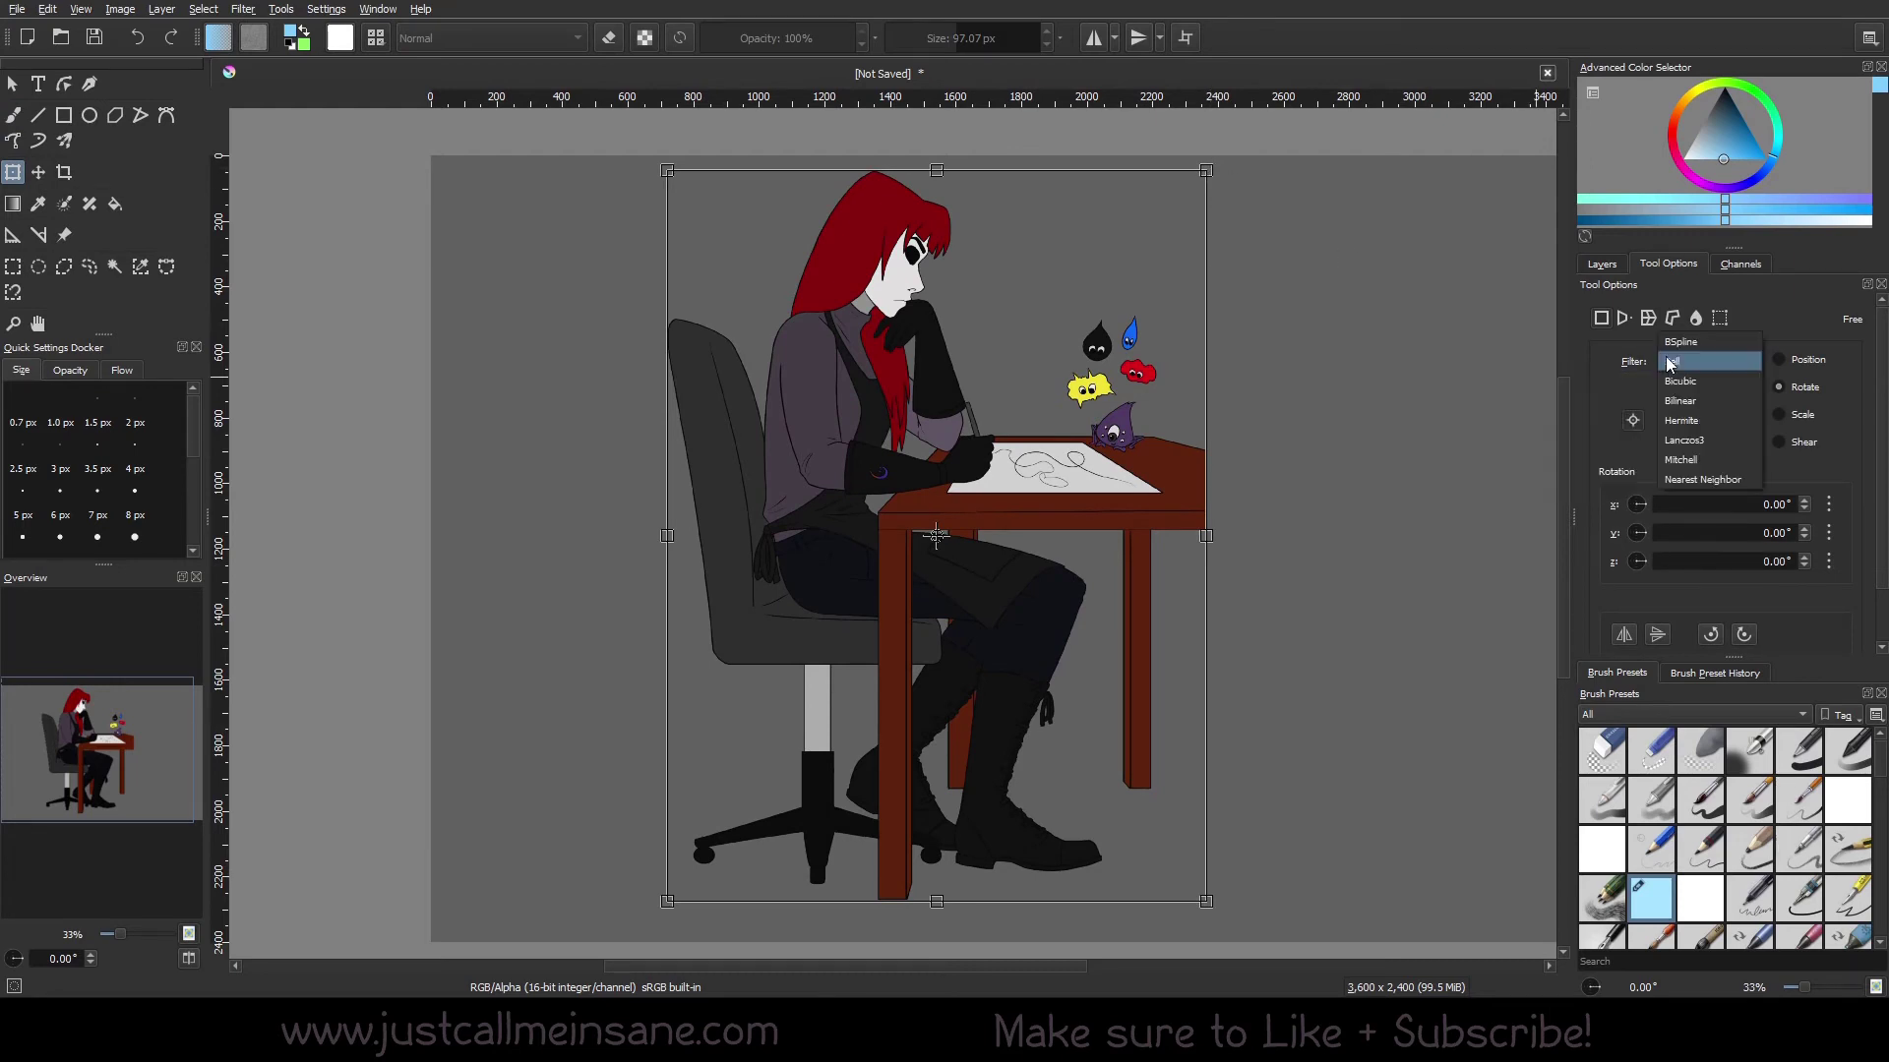
click(1692, 403)
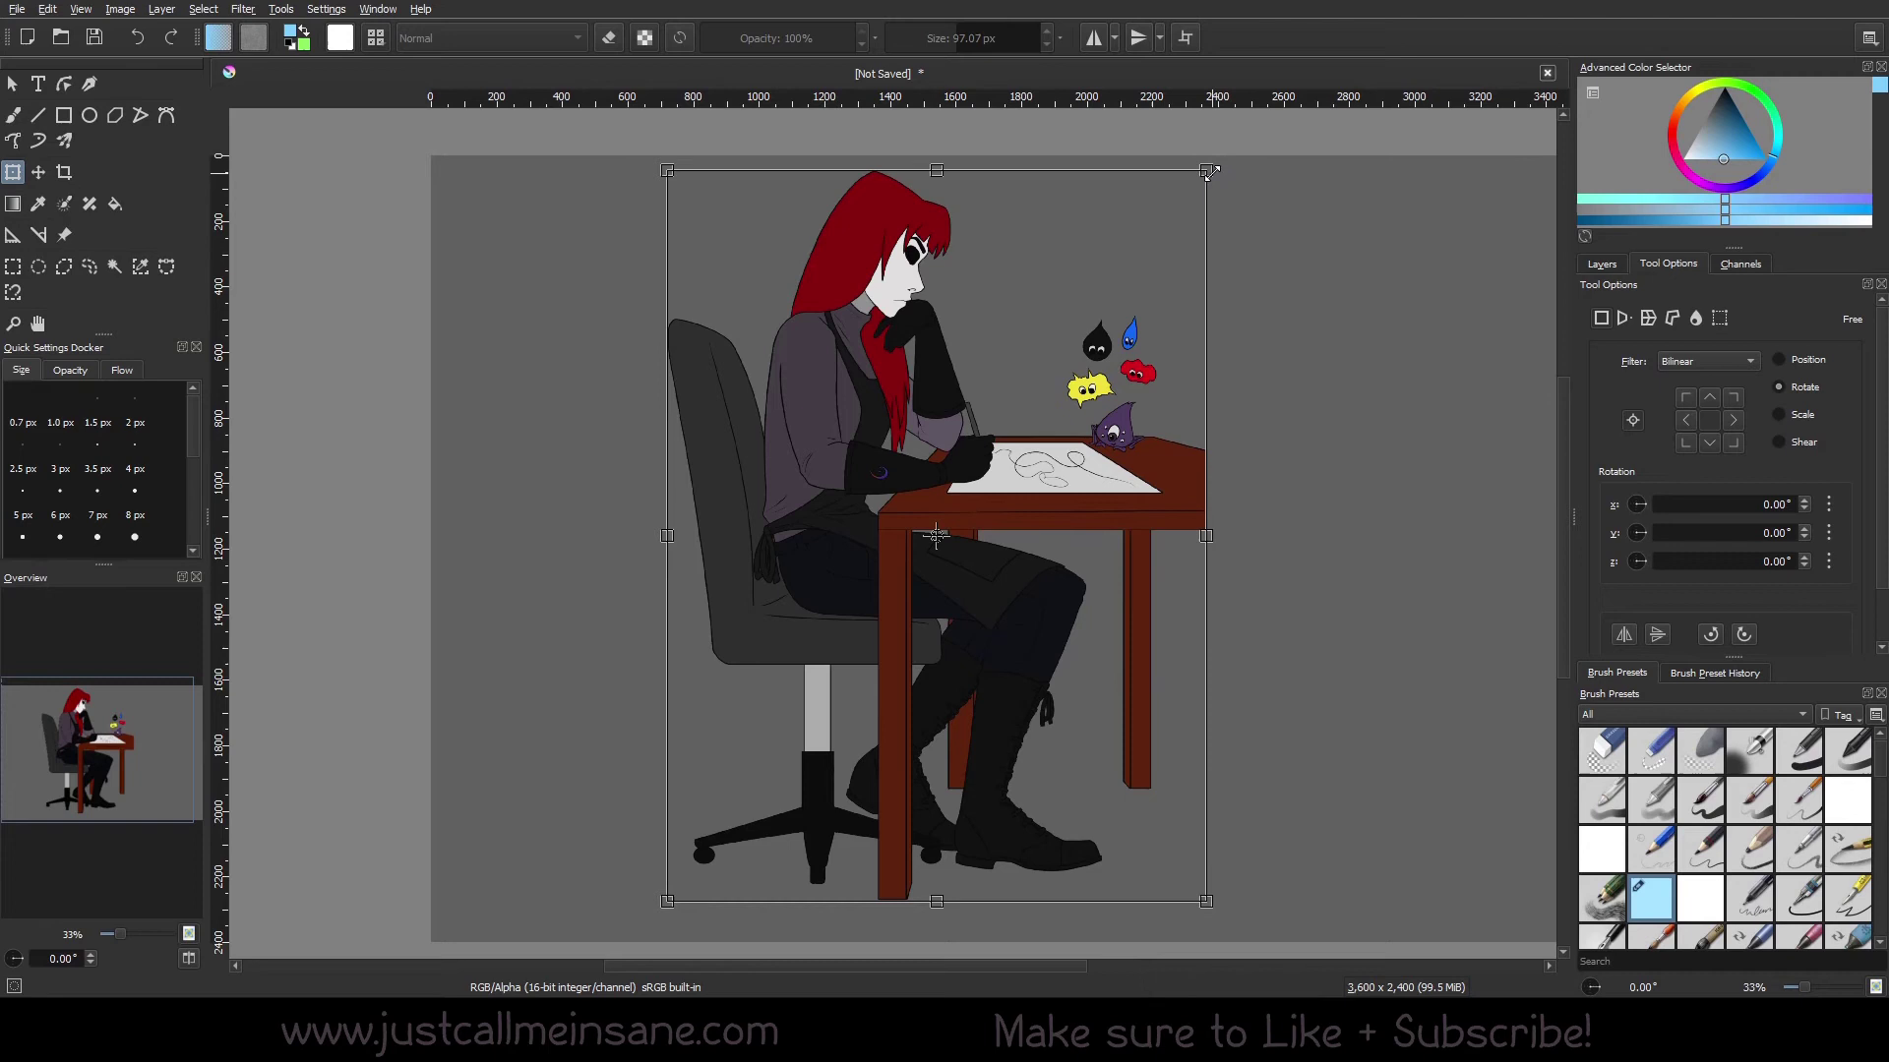
mouse_move(1210, 172)
mouse_down()
mouse_move(1032, 387)
mouse_move(970, 505)
mouse_up()
key(Return)
- Zoom in on the tiny figure, then undo to restore the drawing to full size
key(b)
scroll(999, 623, up, 4)
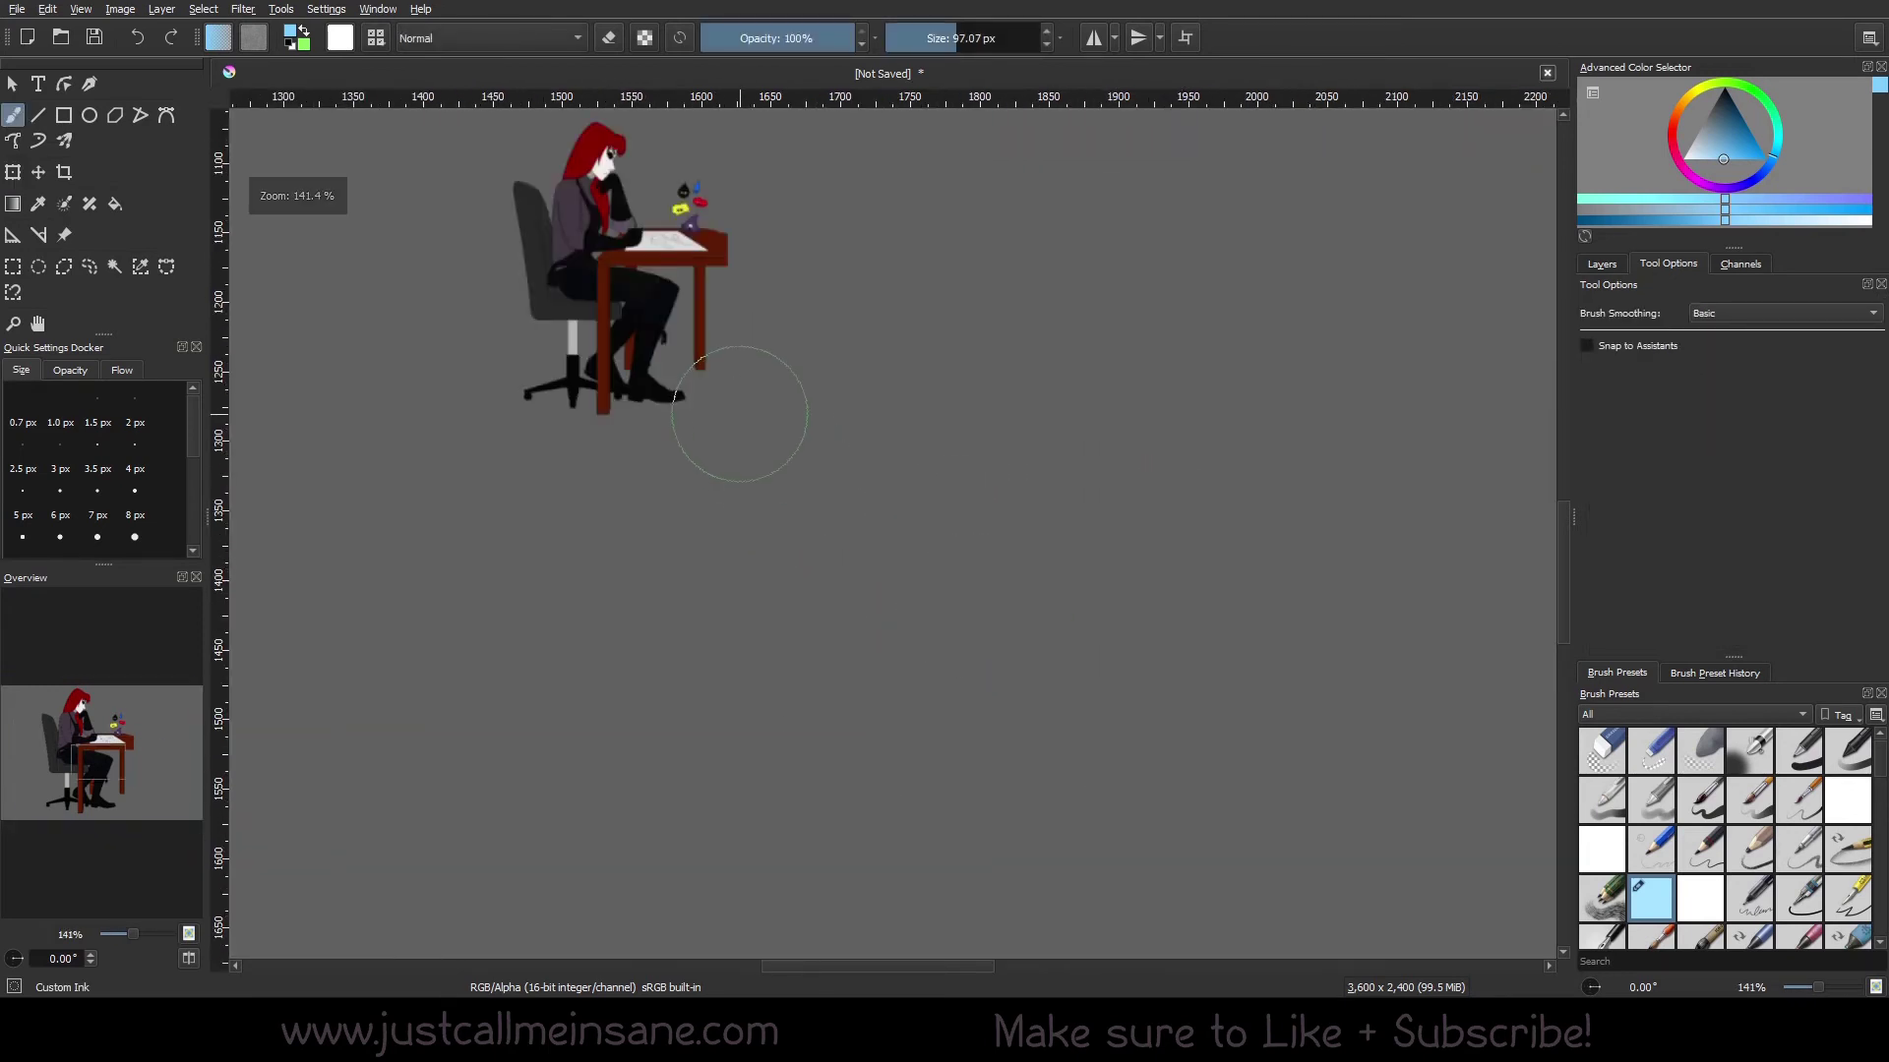
scroll(739, 413, up, 4)
scroll(912, 551, down, 5)
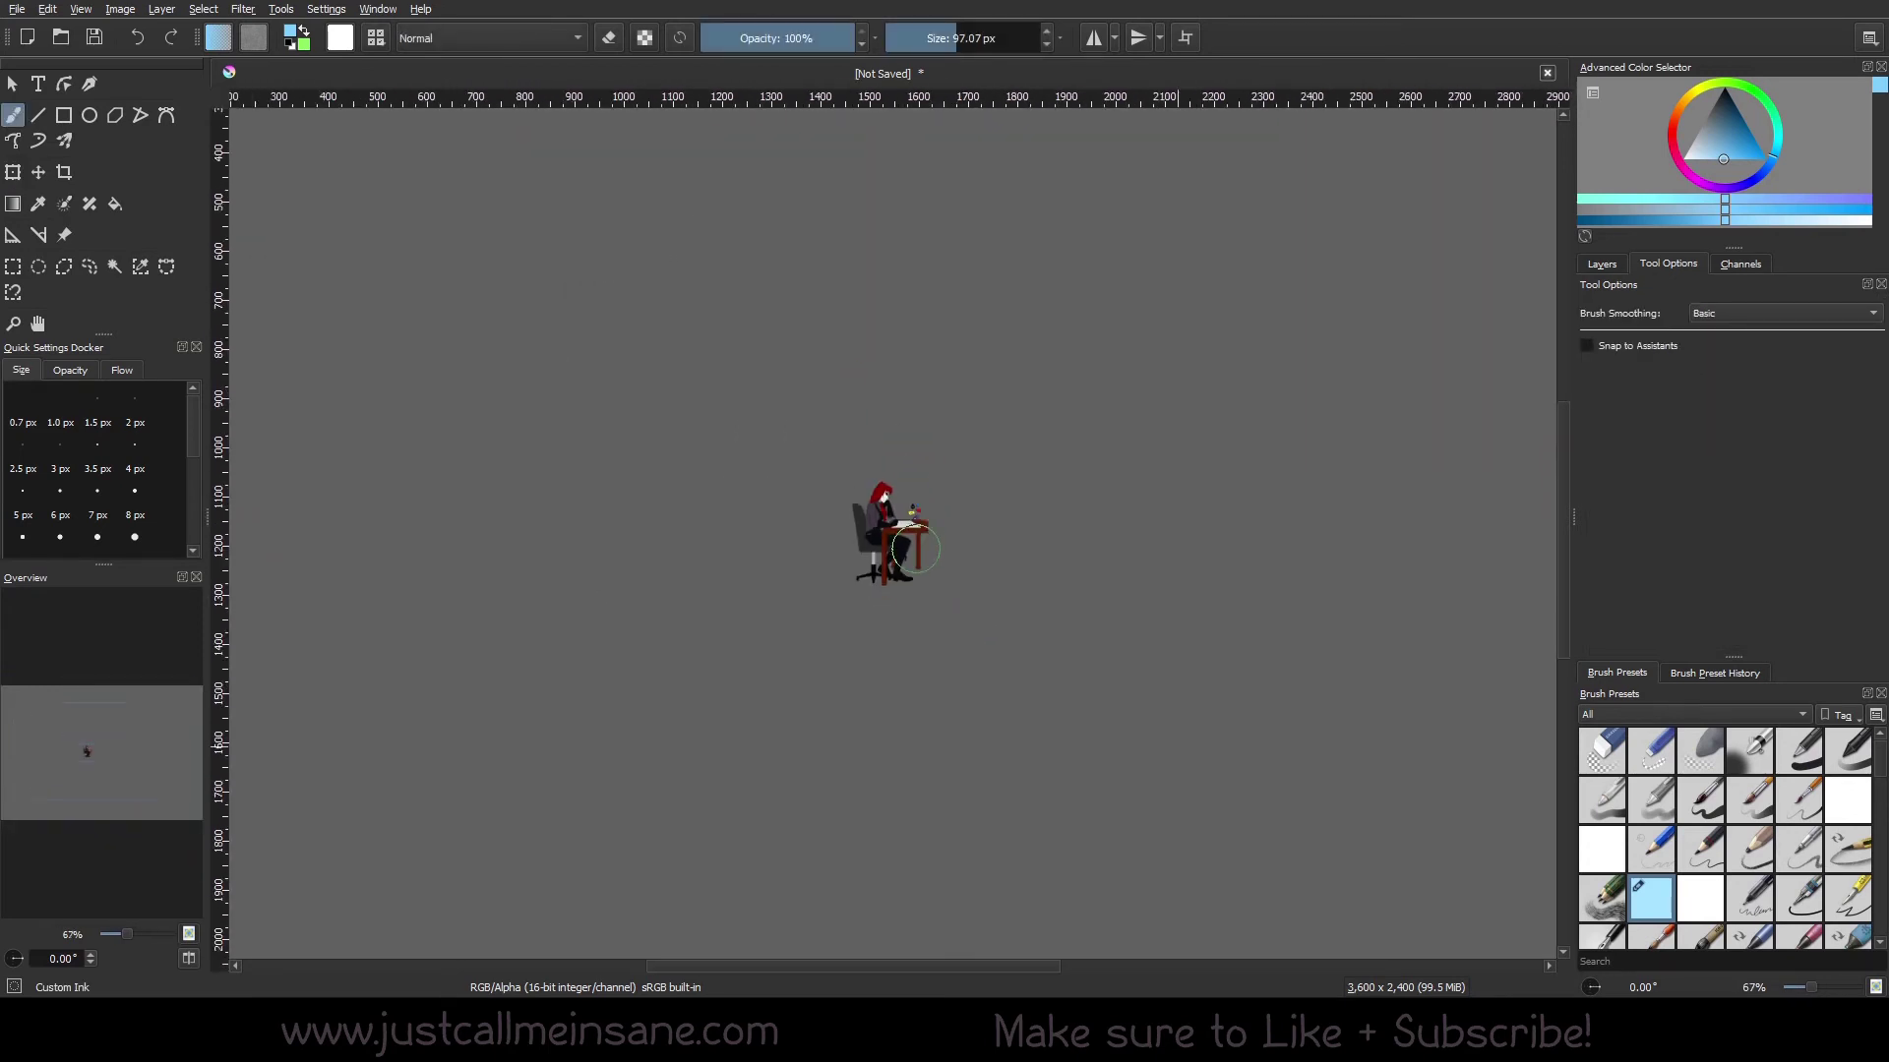
key(ctrl+t)
key(ctrl+z)
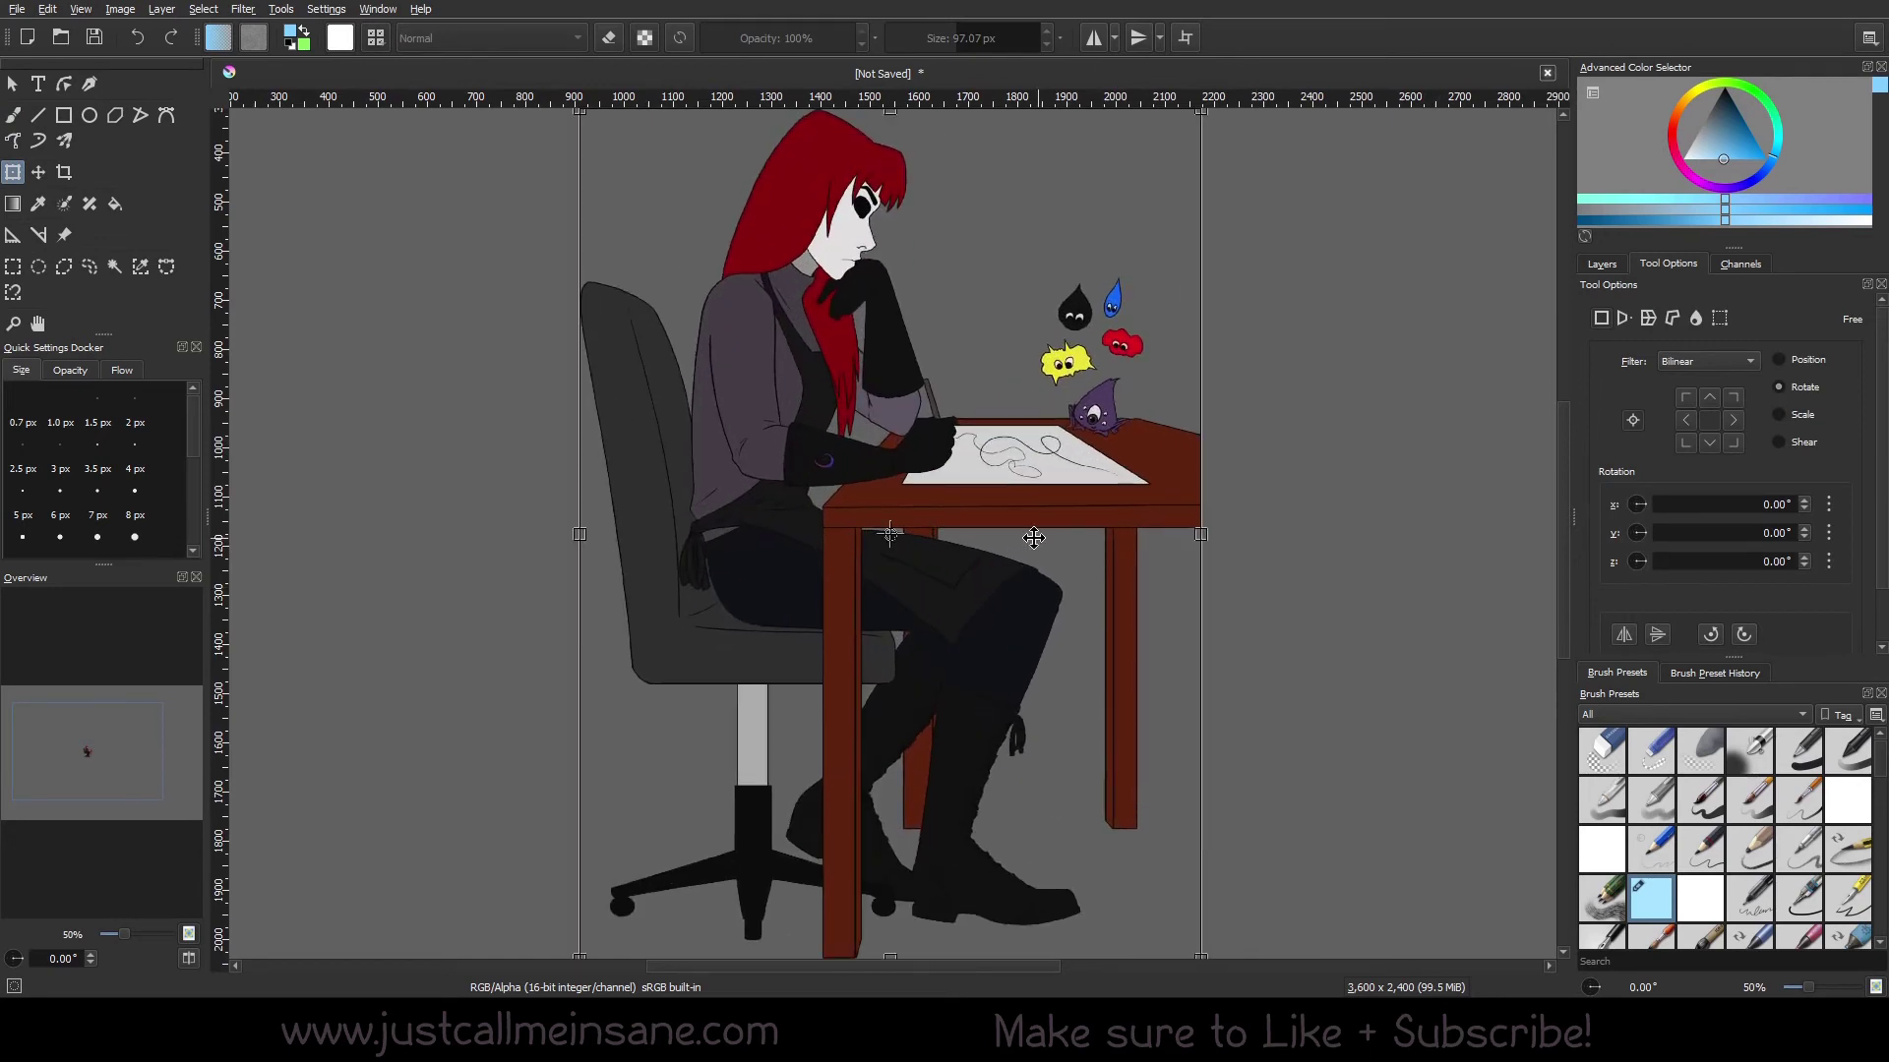
scroll(1131, 539, down, 1)
key(b)
scroll(918, 548, up, 4)
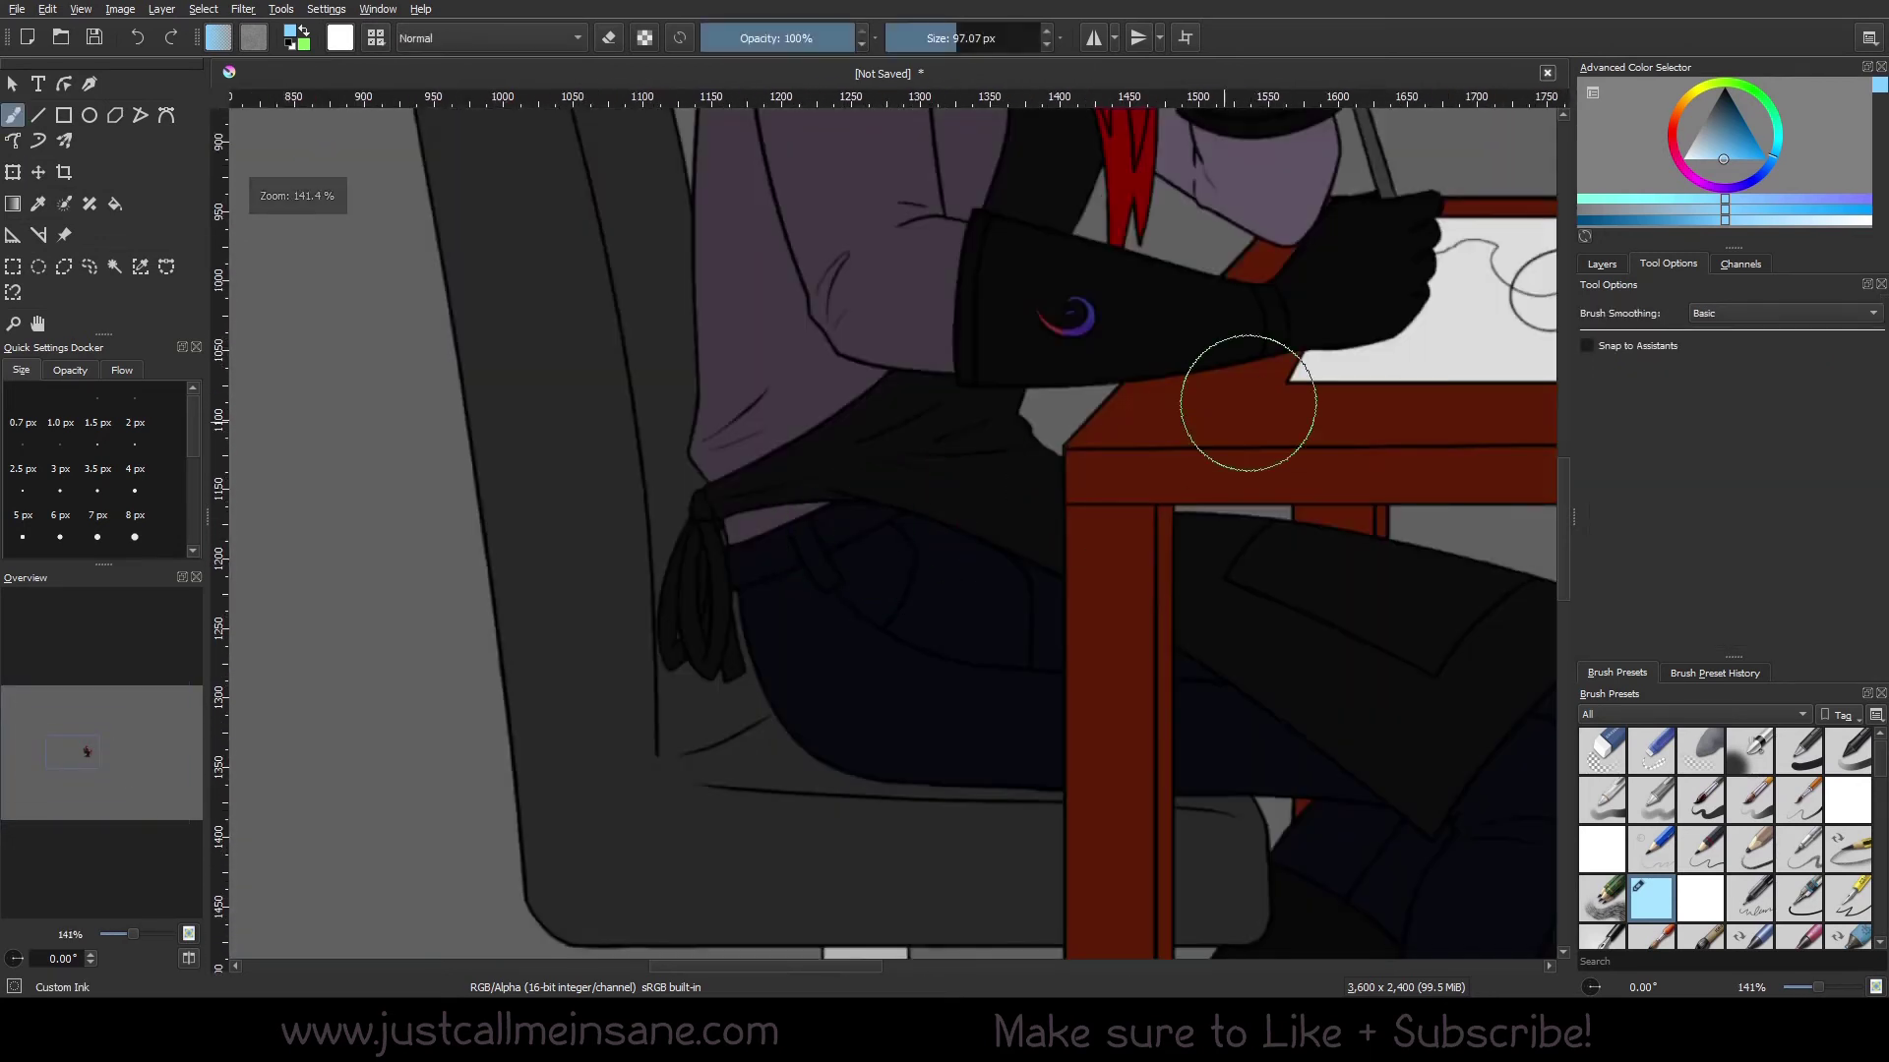
- Pan up to the head and add a new Group Layer, Group 4
drag(1256, 400, 877, 844)
drag(1032, 251, 1032, 546)
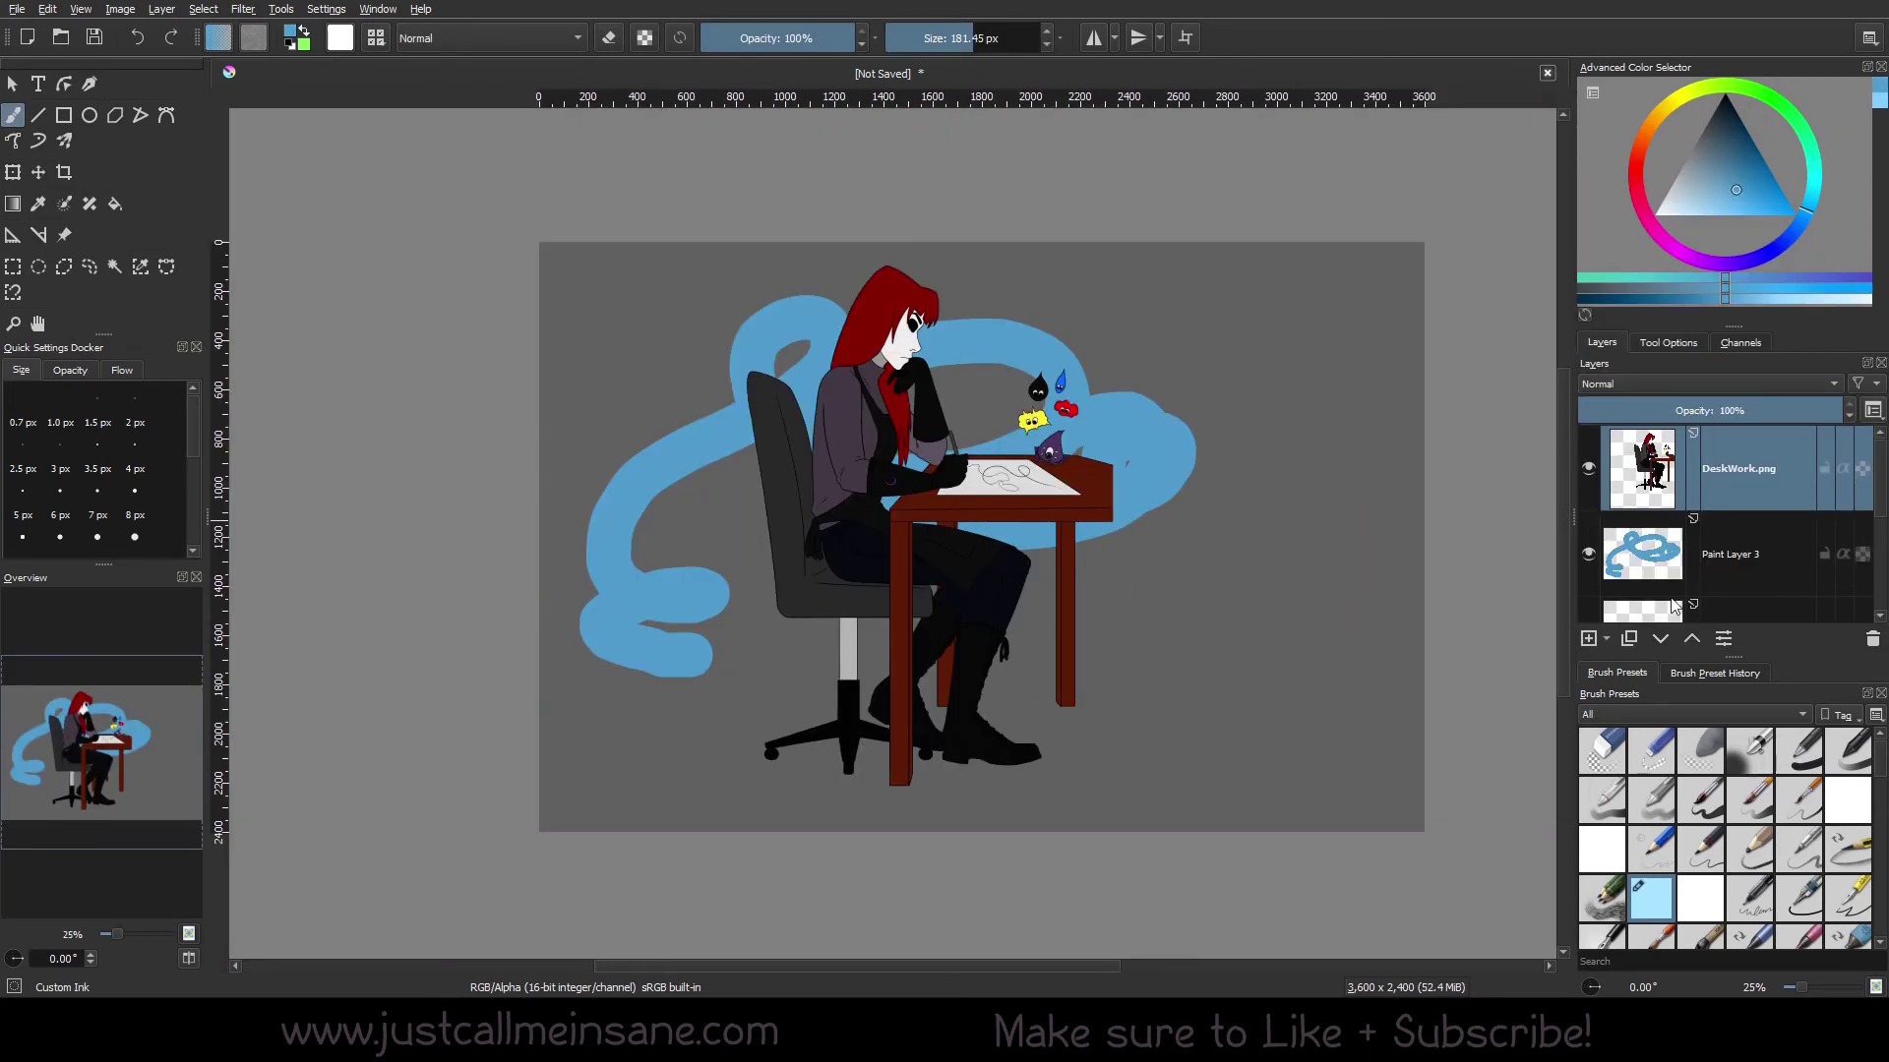
click(1605, 640)
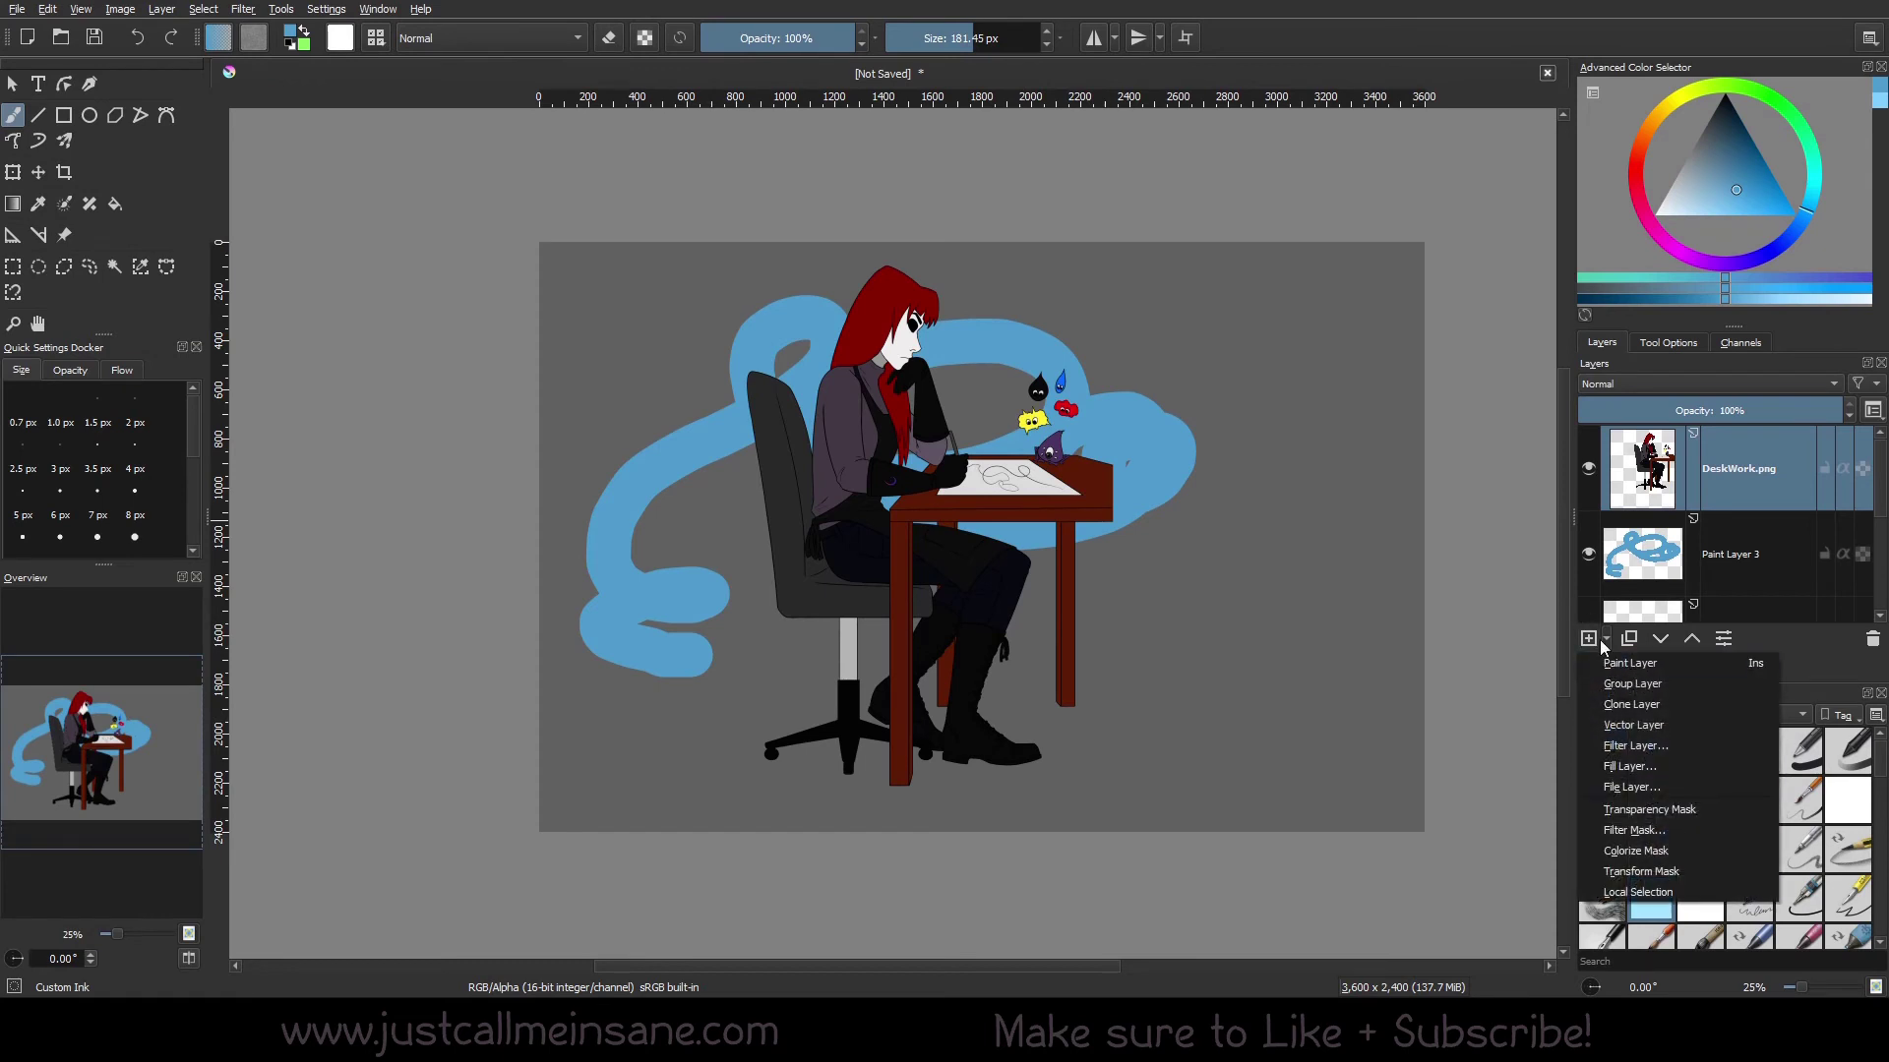
click(1621, 681)
- Move DeskWork.png and Paint Layer 3 into Group 4 and select the group
click(1706, 582)
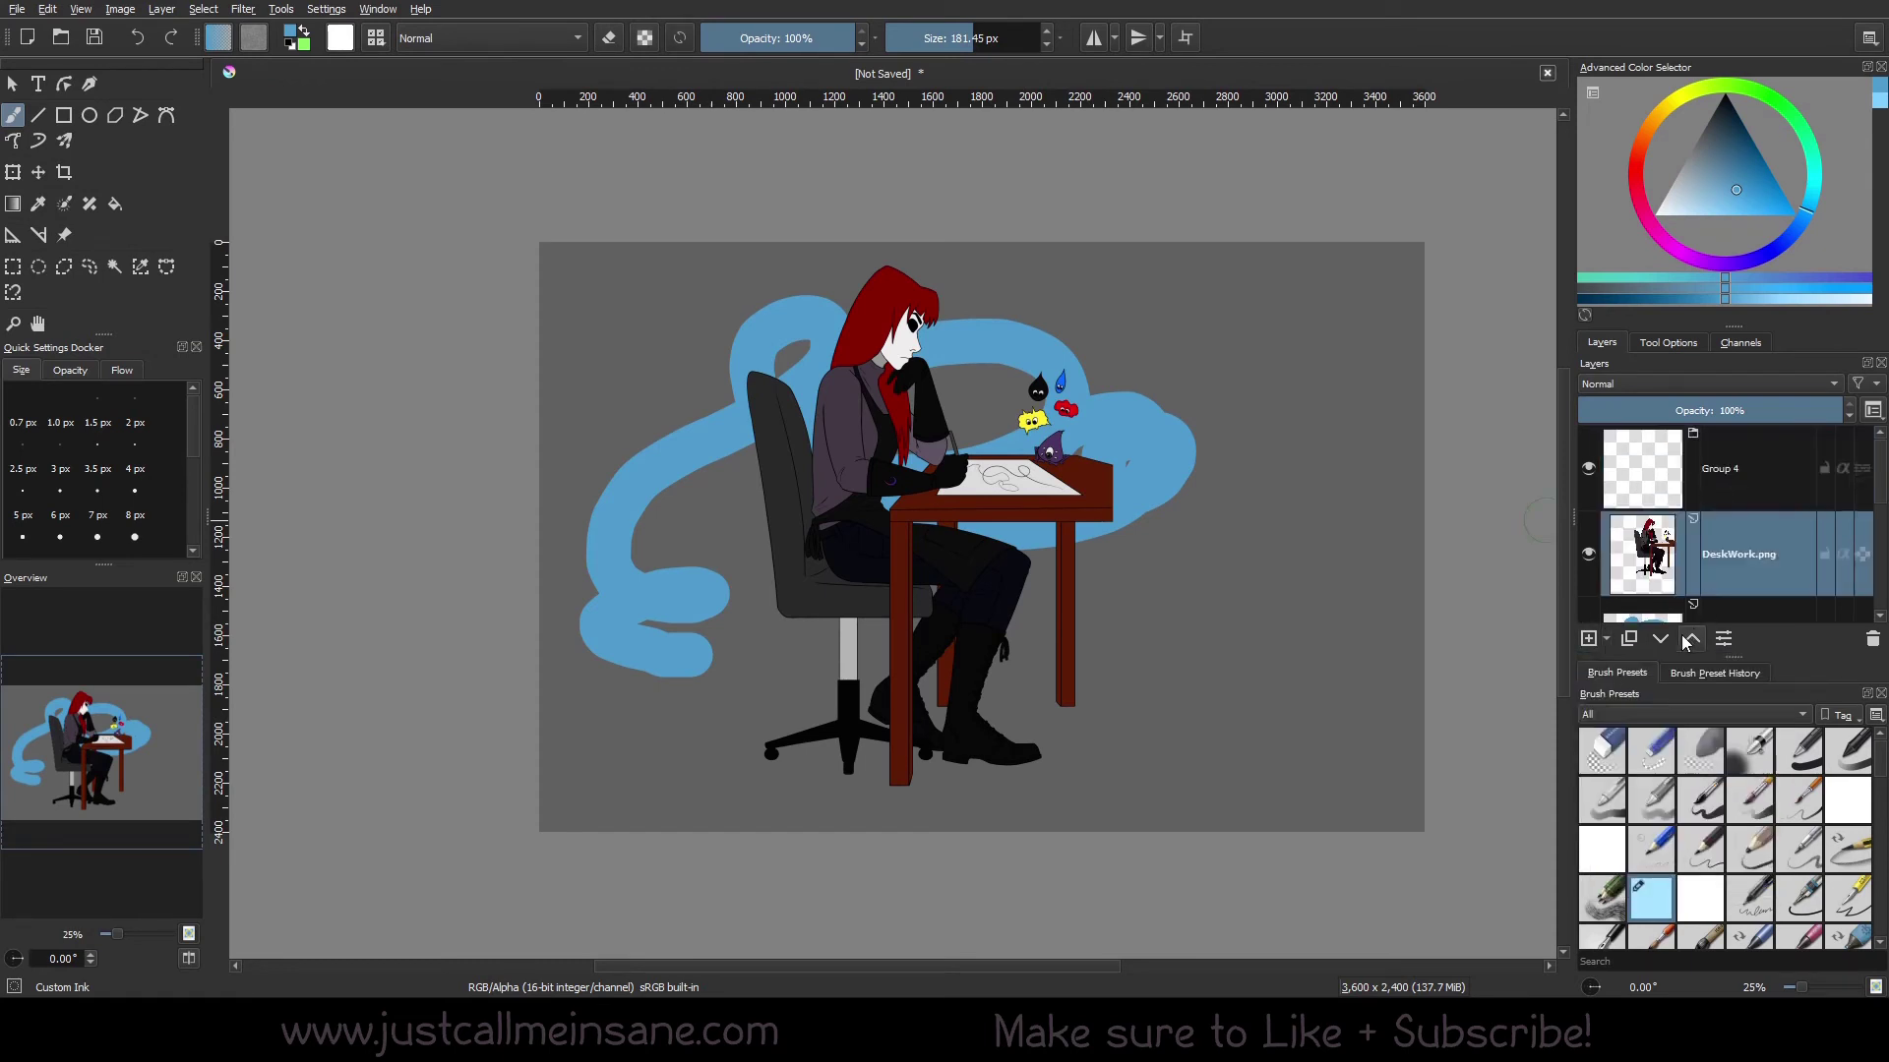
click(1692, 639)
click(1740, 602)
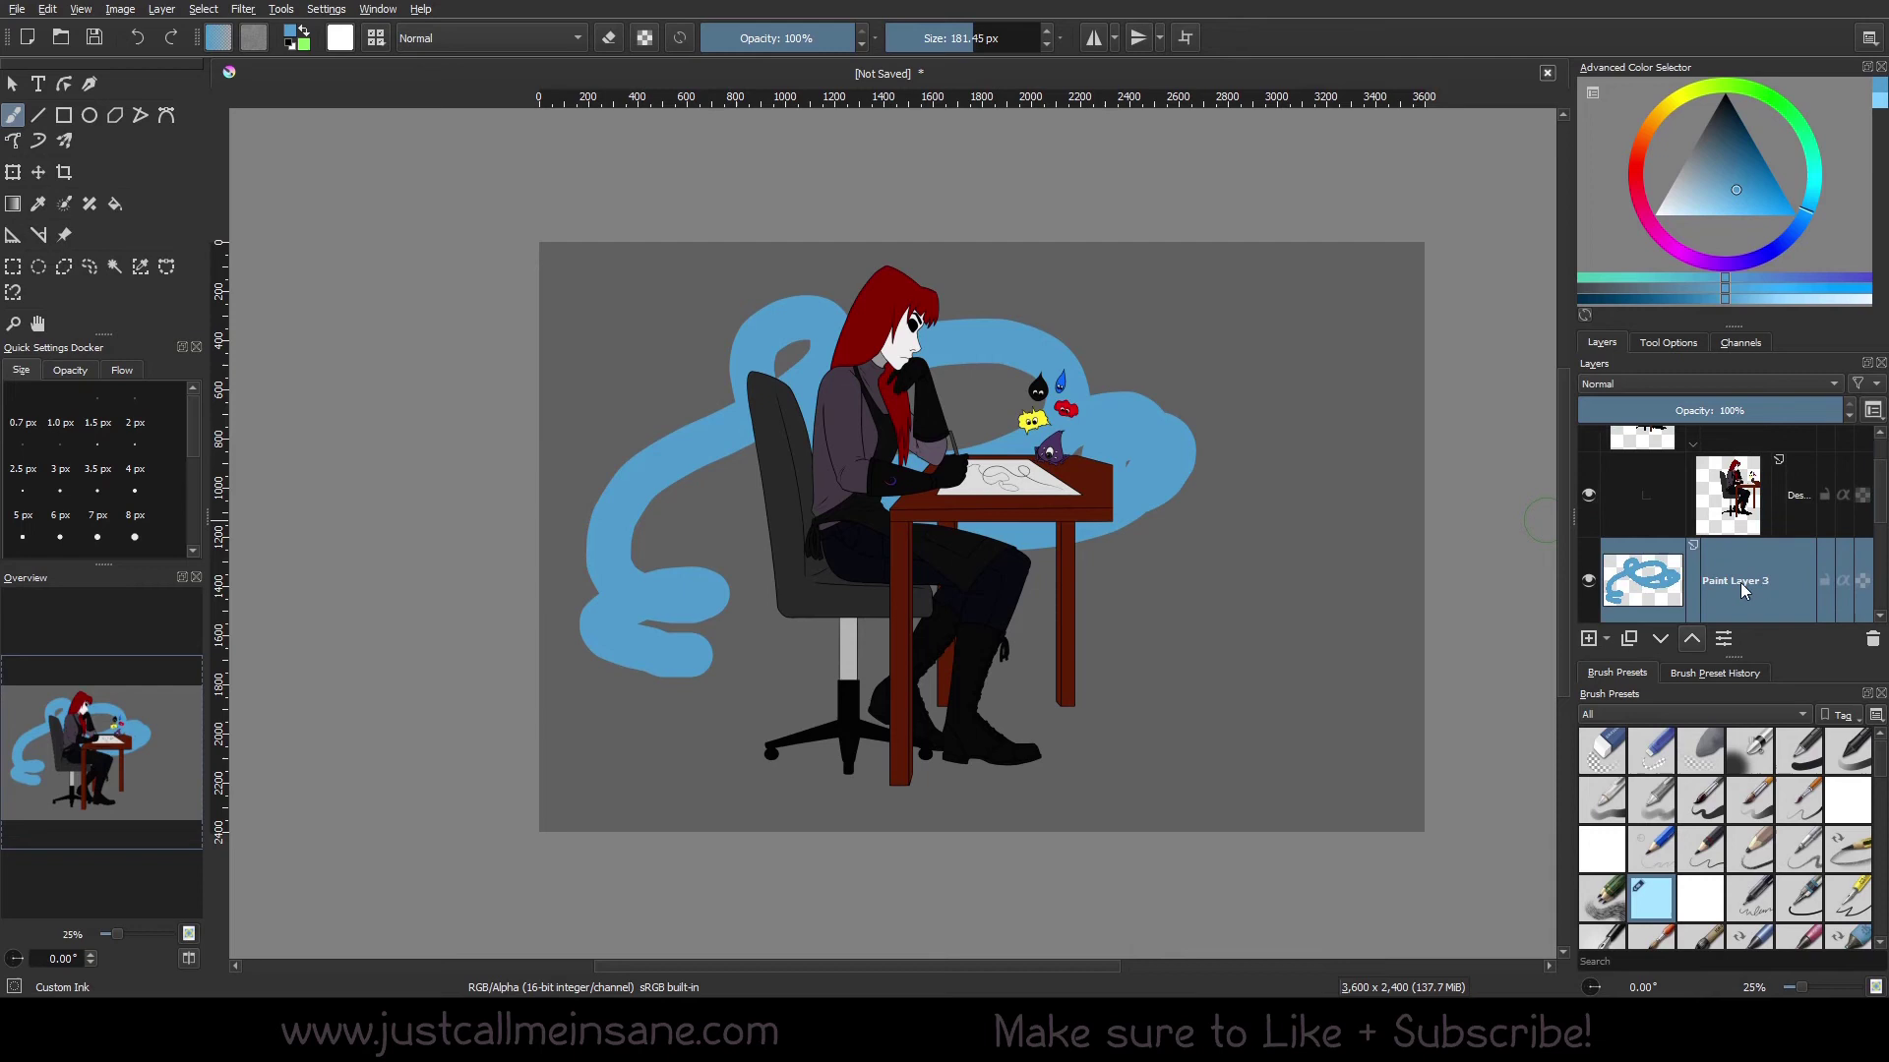
drag(1739, 583, 1702, 488)
click(1713, 496)
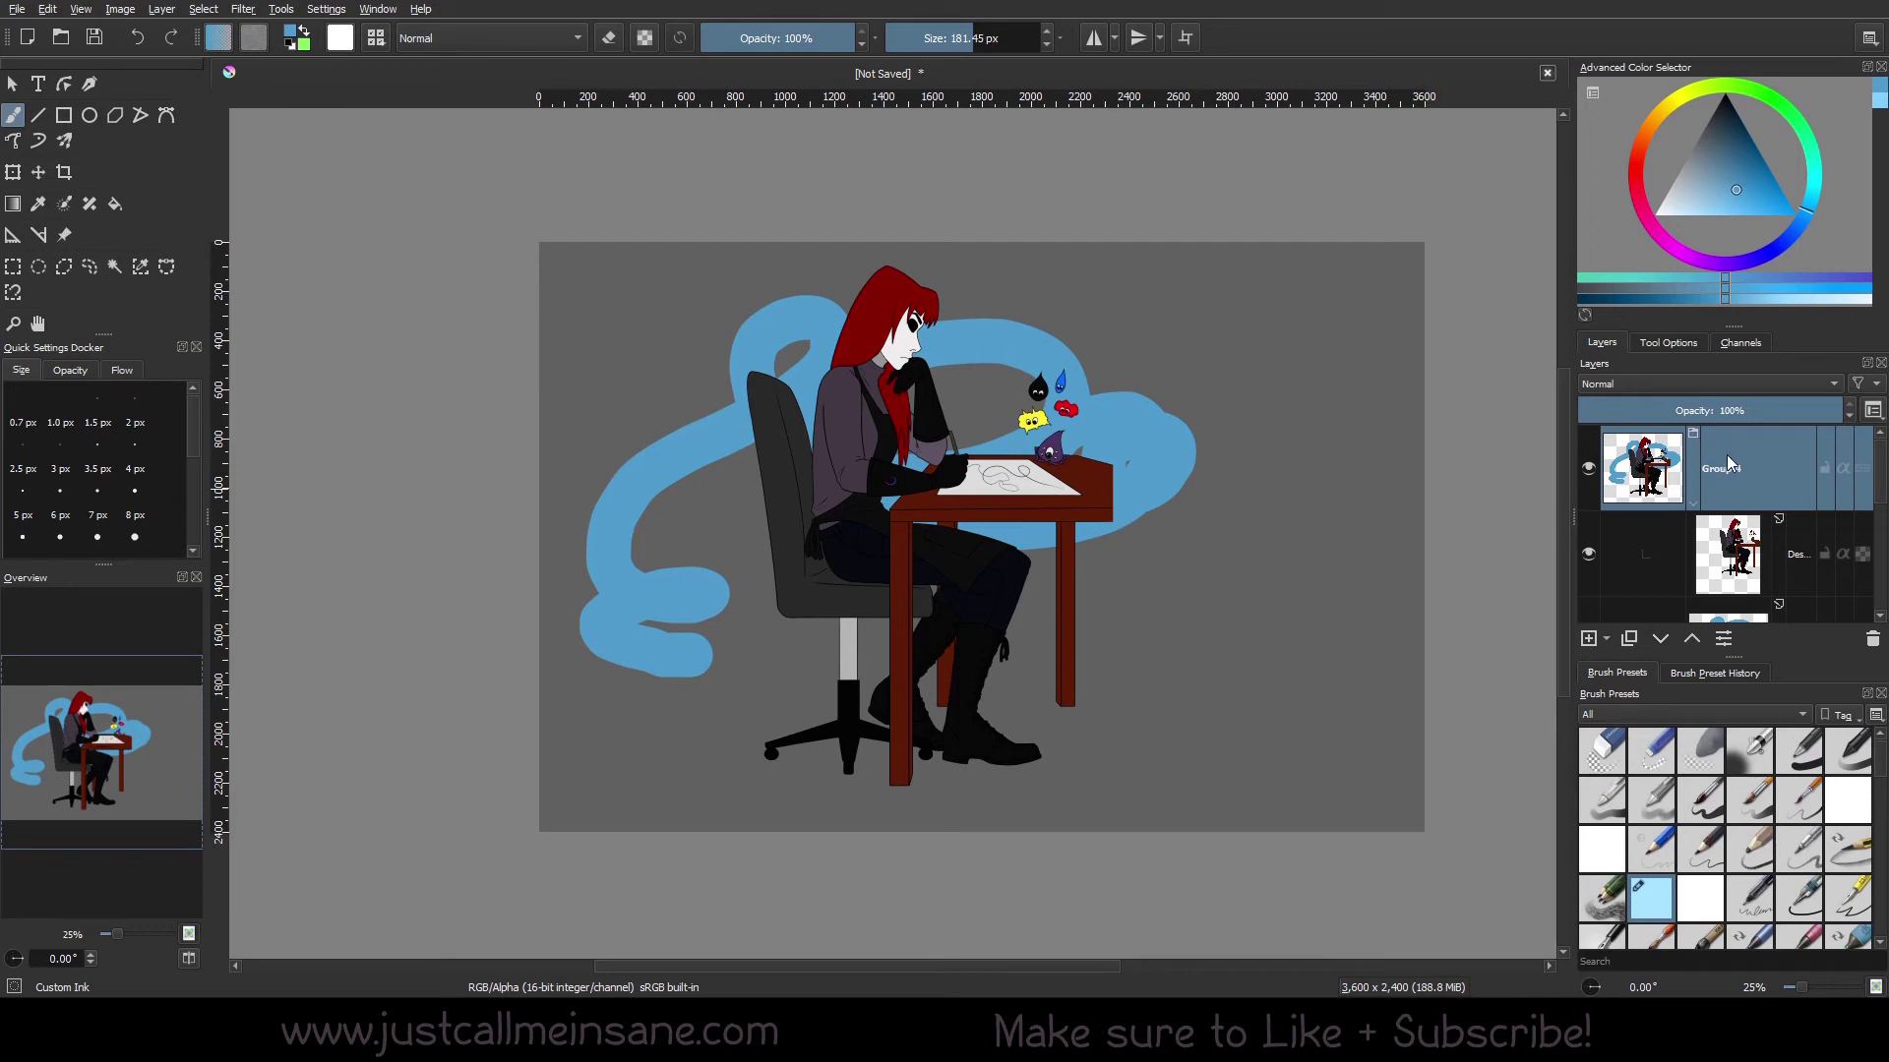
mouse_move(1784, 457)
- Transform Group 4, squeezing and shrinking it and moving it to the upper left
key(ctrl+t)
mouse_move(1202, 266)
mouse_down()
mouse_move(875, 433)
mouse_move(1263, 318)
mouse_move(983, 314)
mouse_move(1214, 304)
mouse_move(1195, 266)
mouse_up()
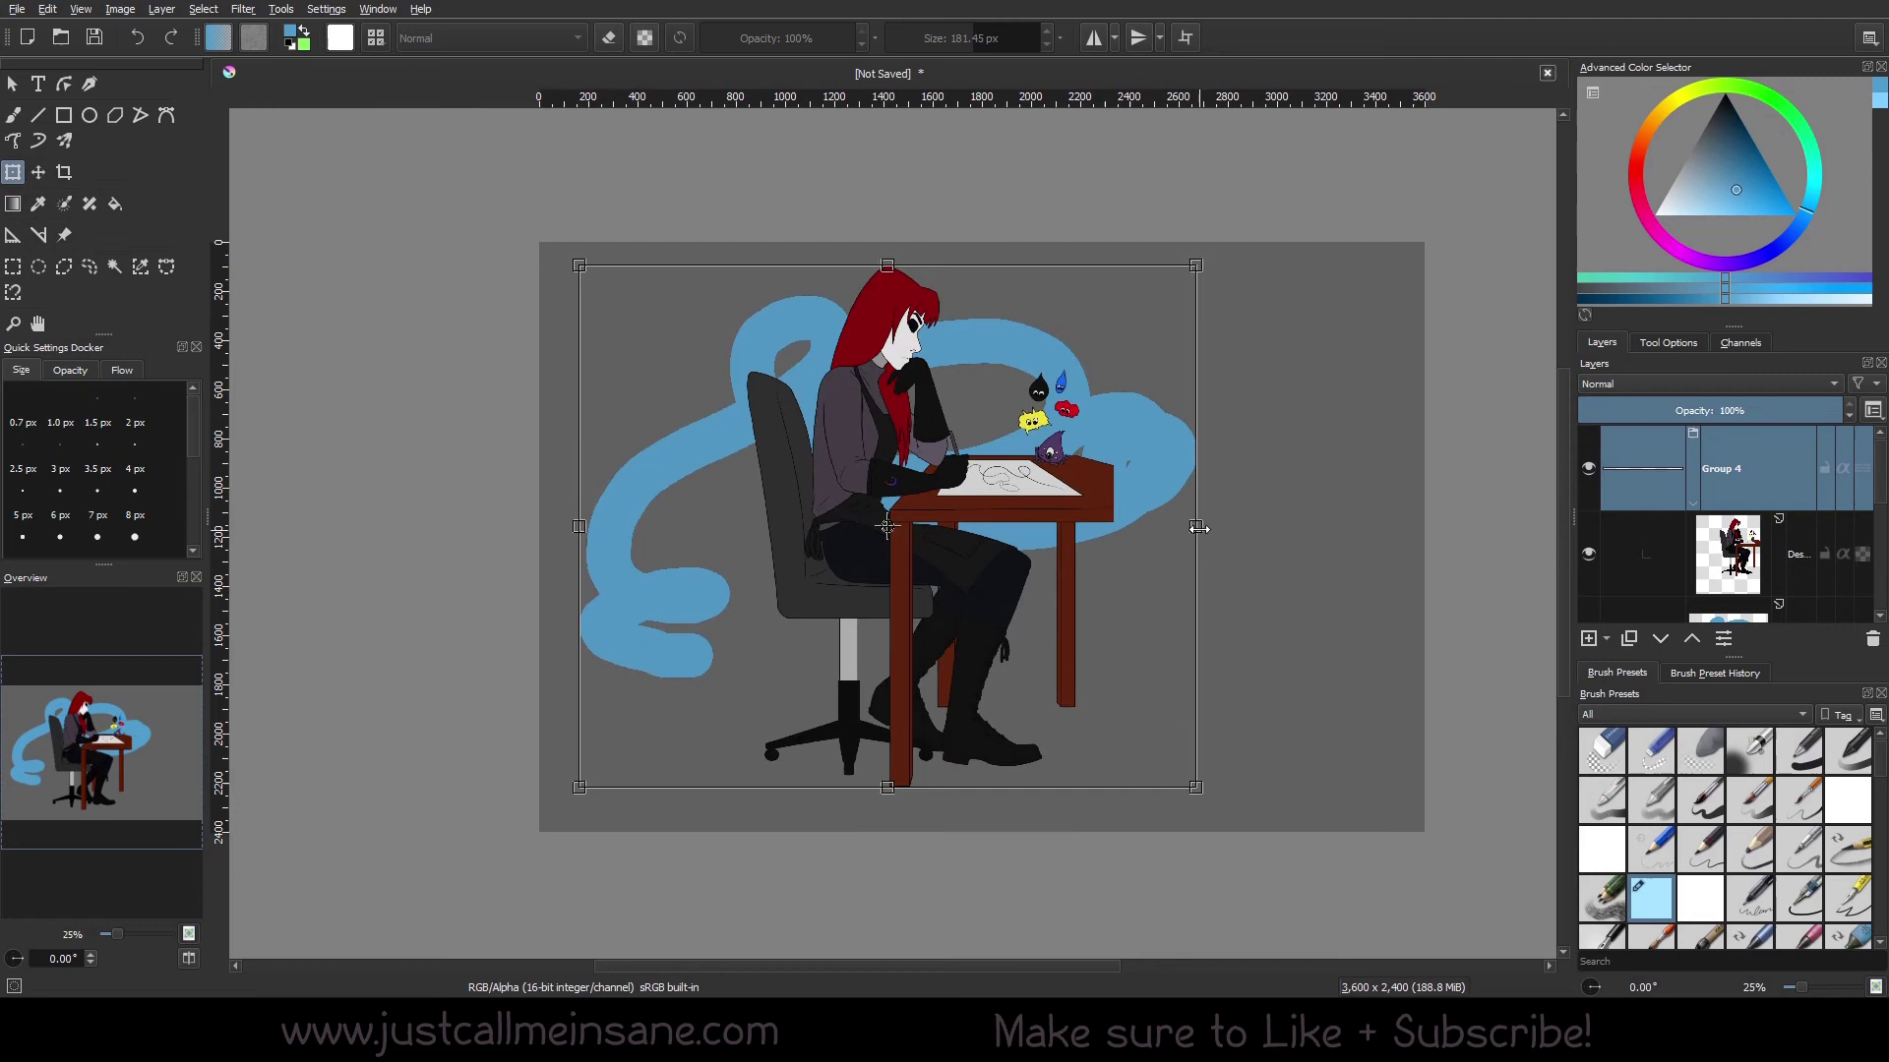
drag(1198, 527, 1358, 482)
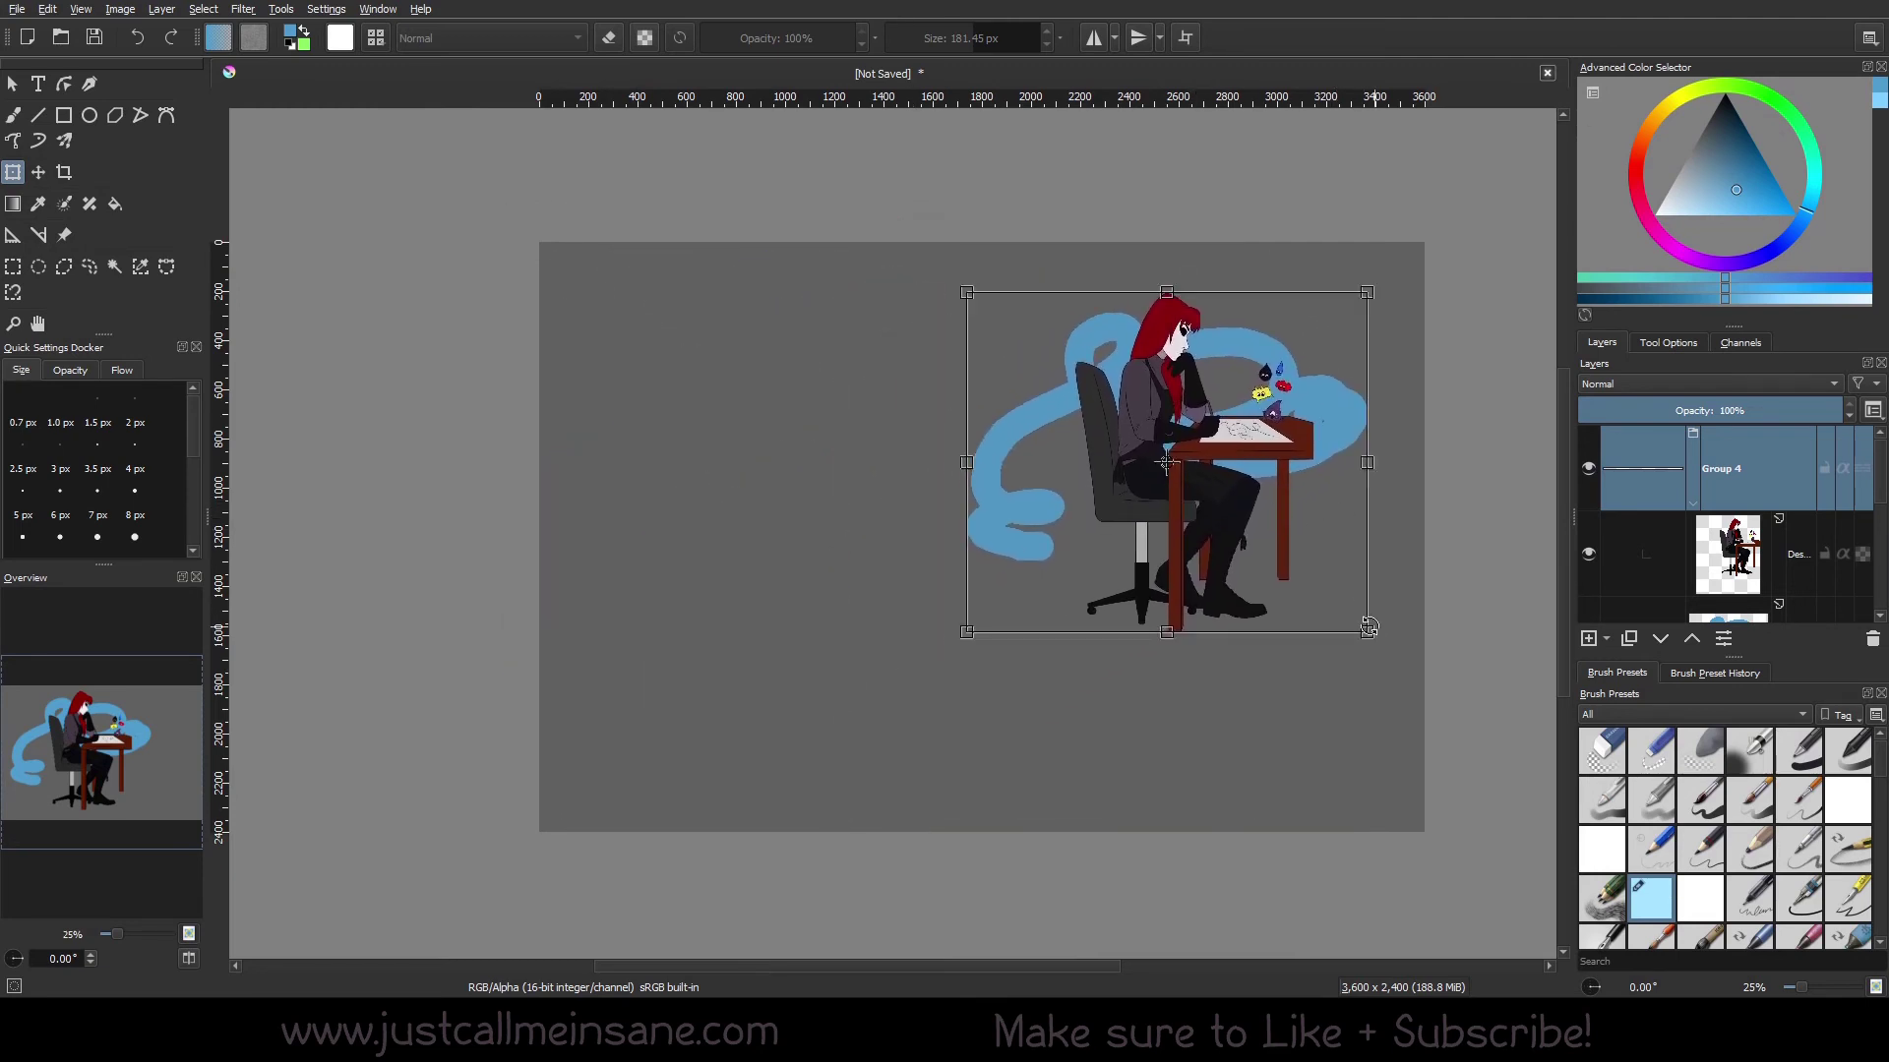
drag(1368, 626, 1295, 553)
drag(1198, 414, 856, 367)
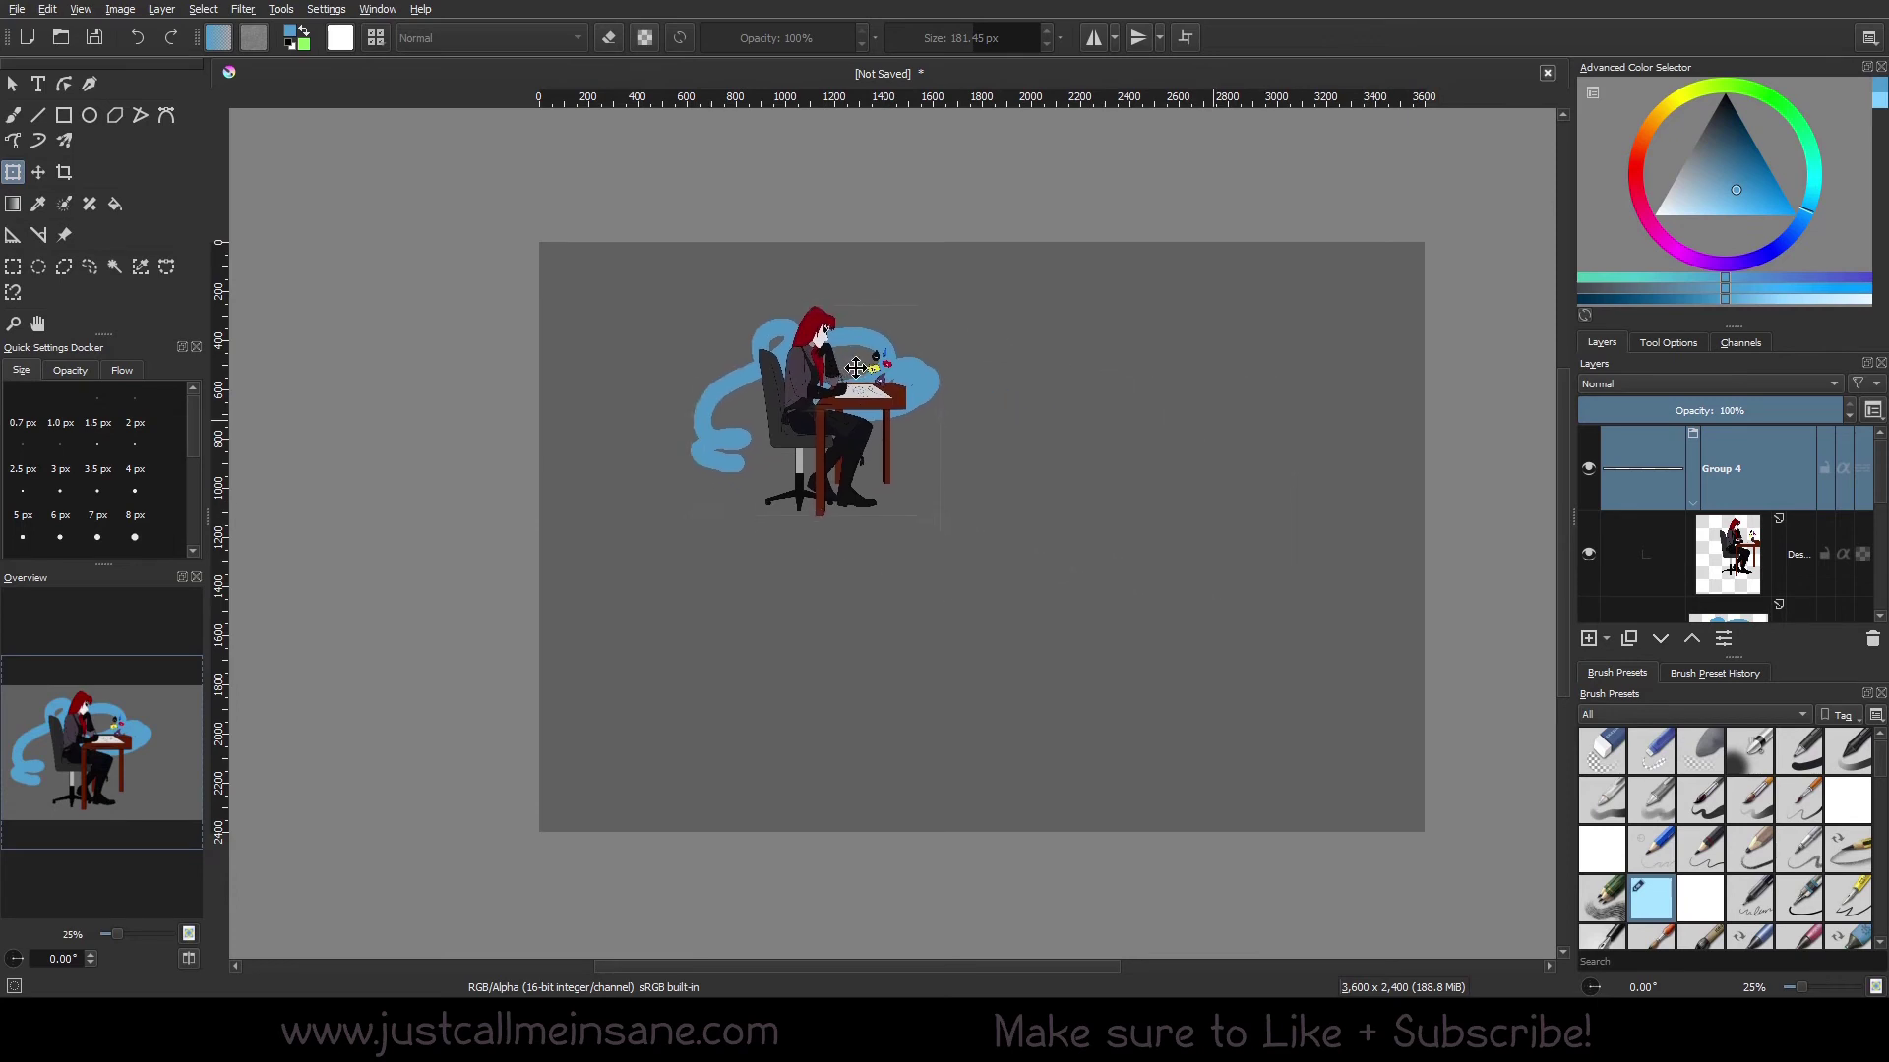
- Scale the group back up, reposition it, rotate it about 20° counter-clockwise and apply
drag(939, 514, 1131, 696)
drag(954, 379, 1019, 524)
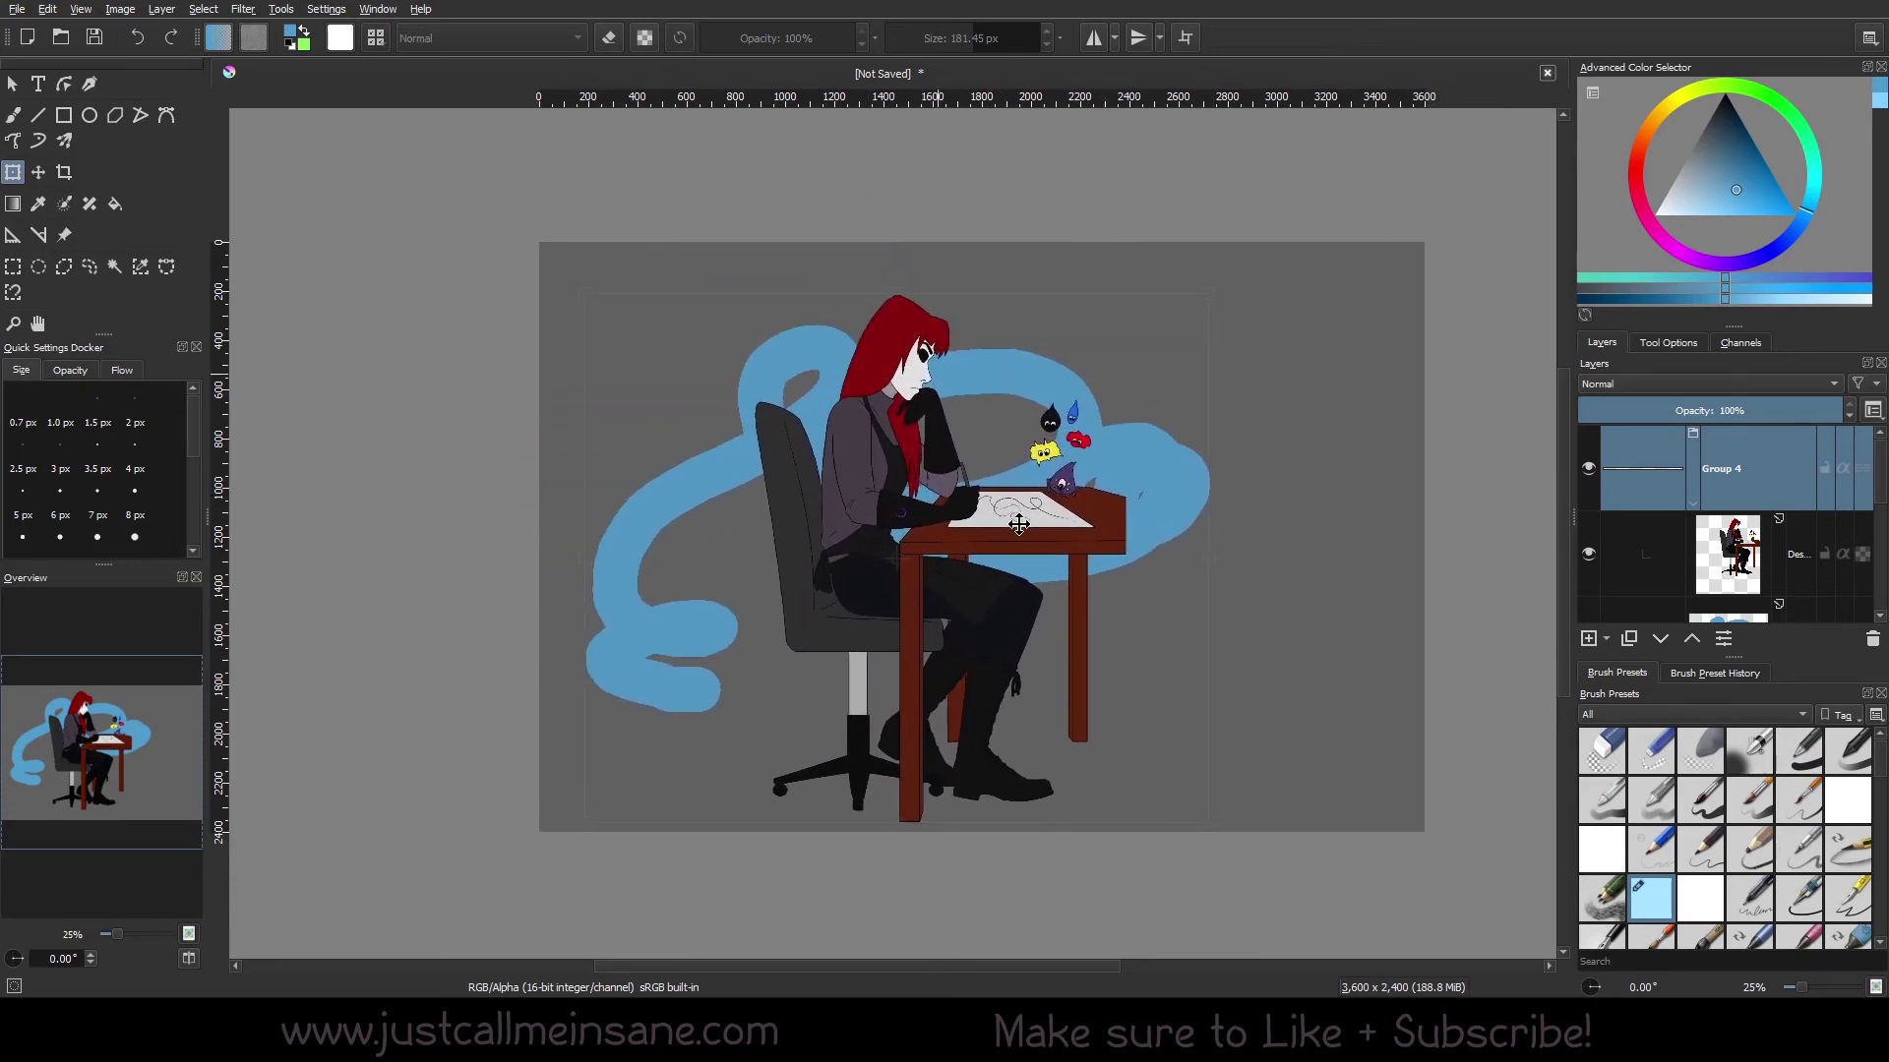
drag(1239, 561, 1215, 433)
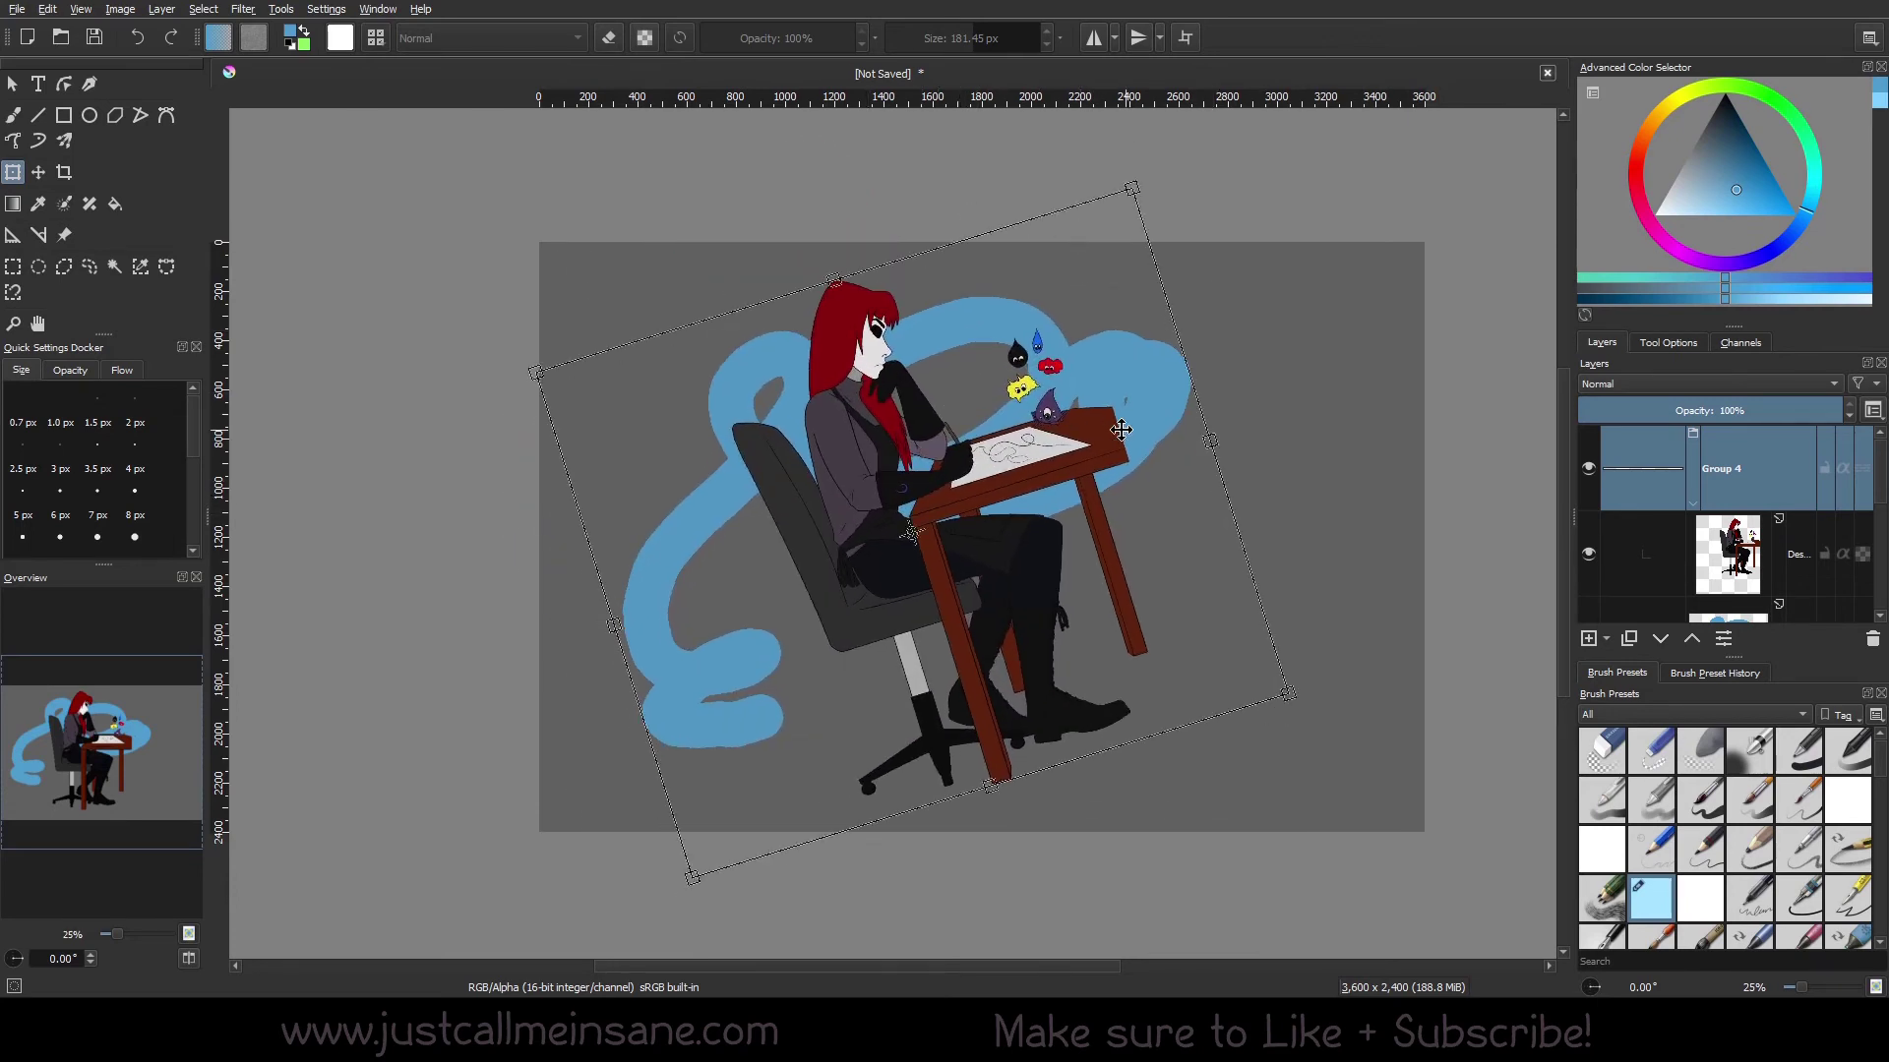
key(b)
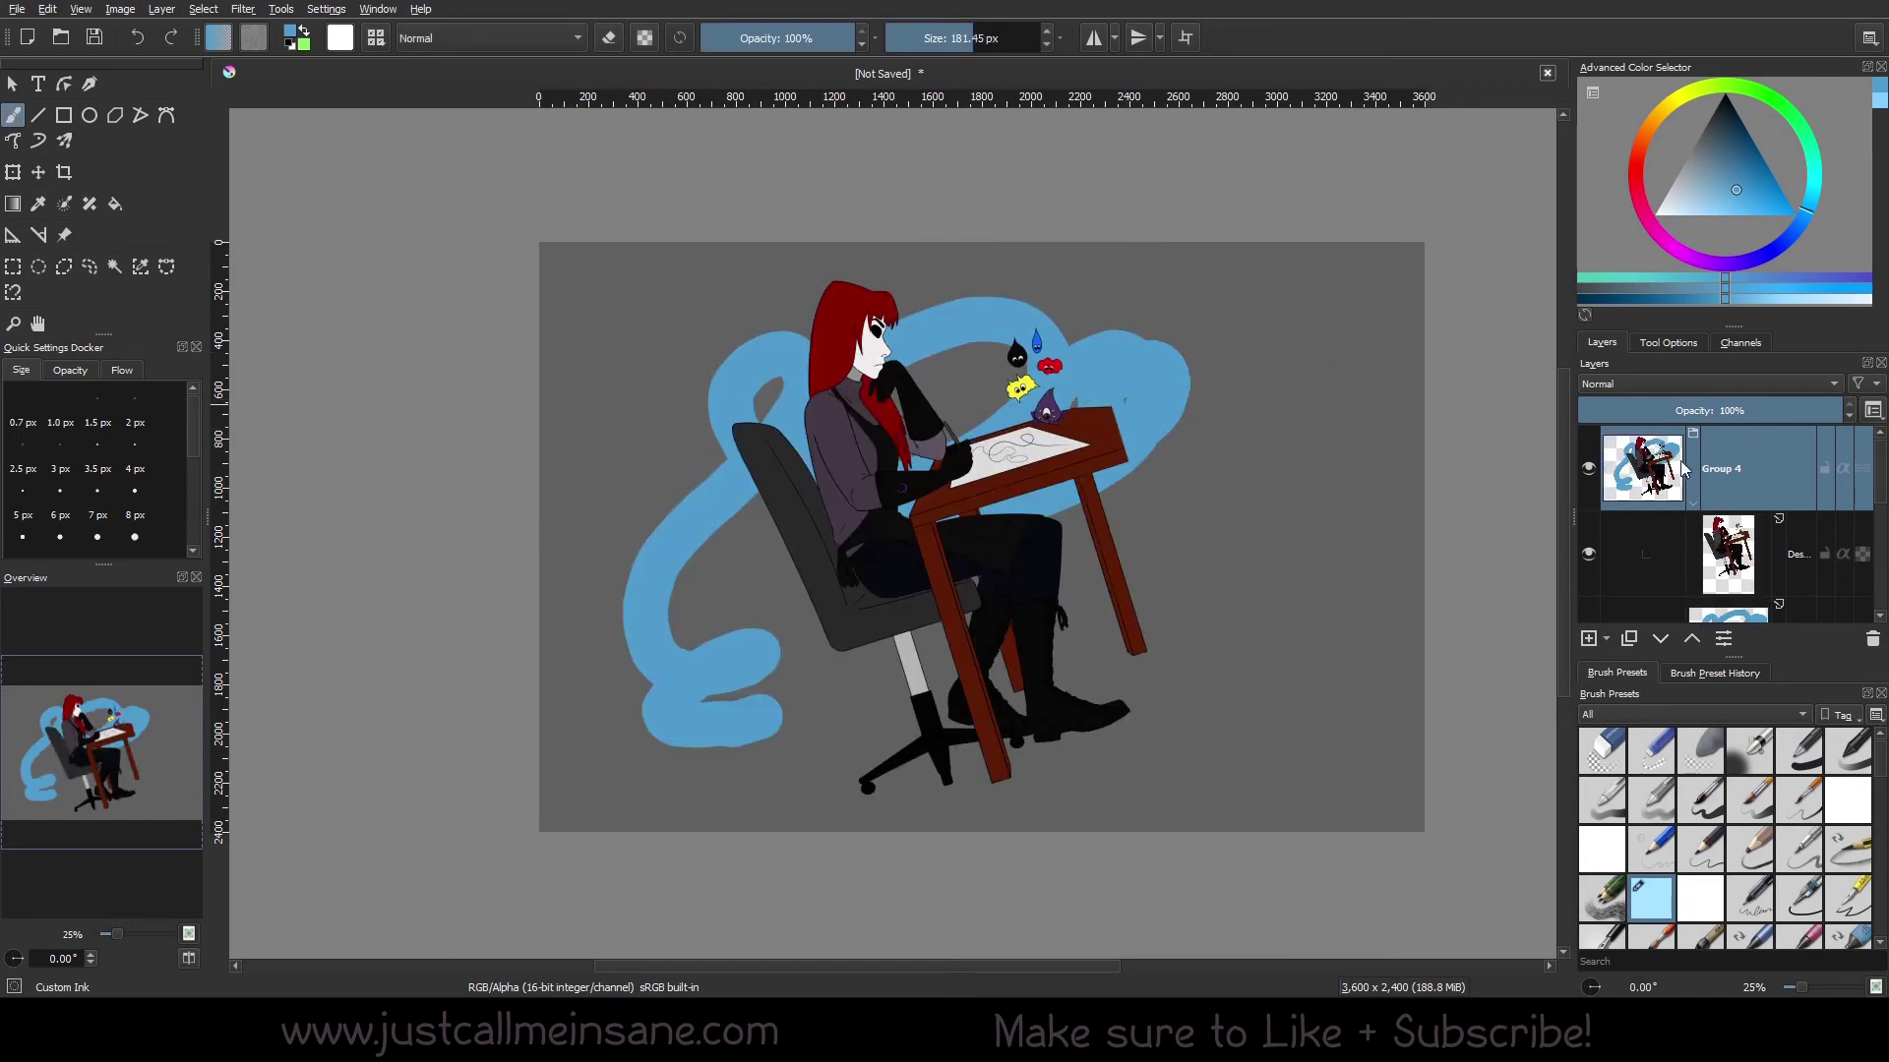
- Collapse Group 4, shrink it to a tiny figure, then undo the shrink and the rotation
click(1694, 504)
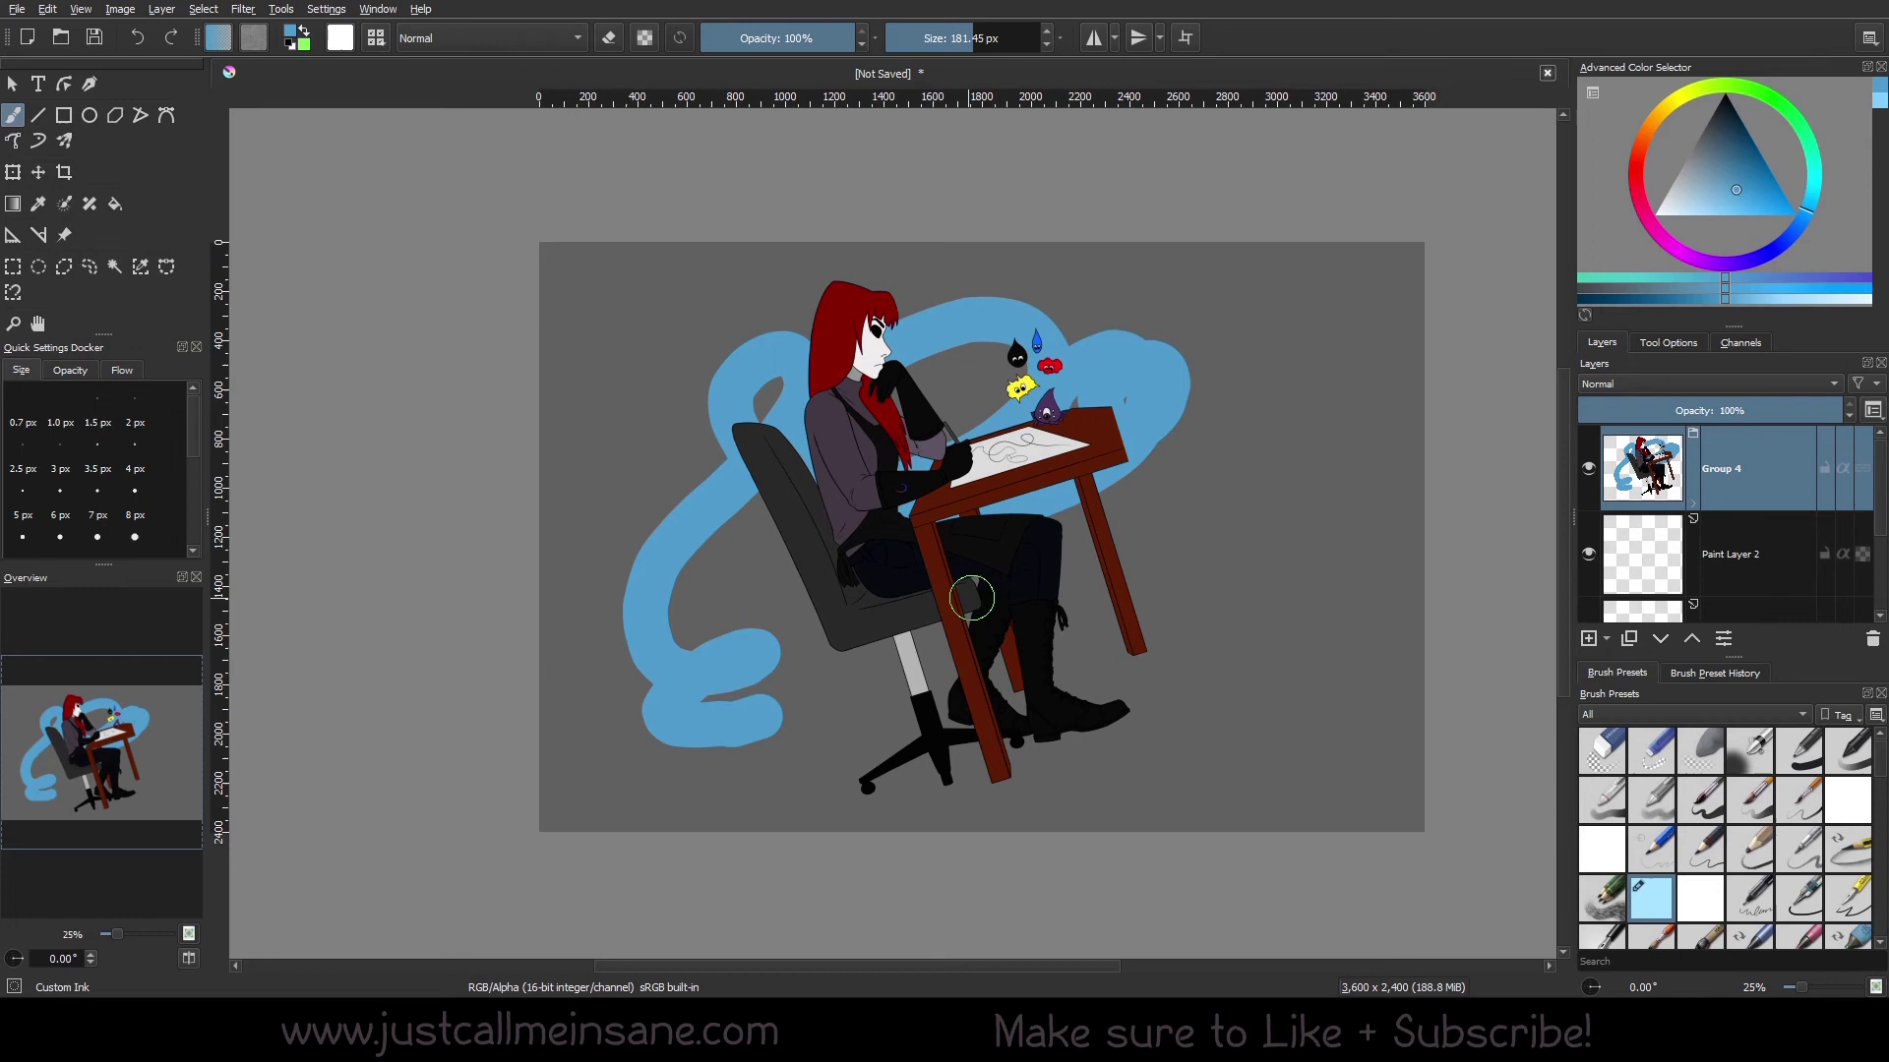
key(ctrl+t)
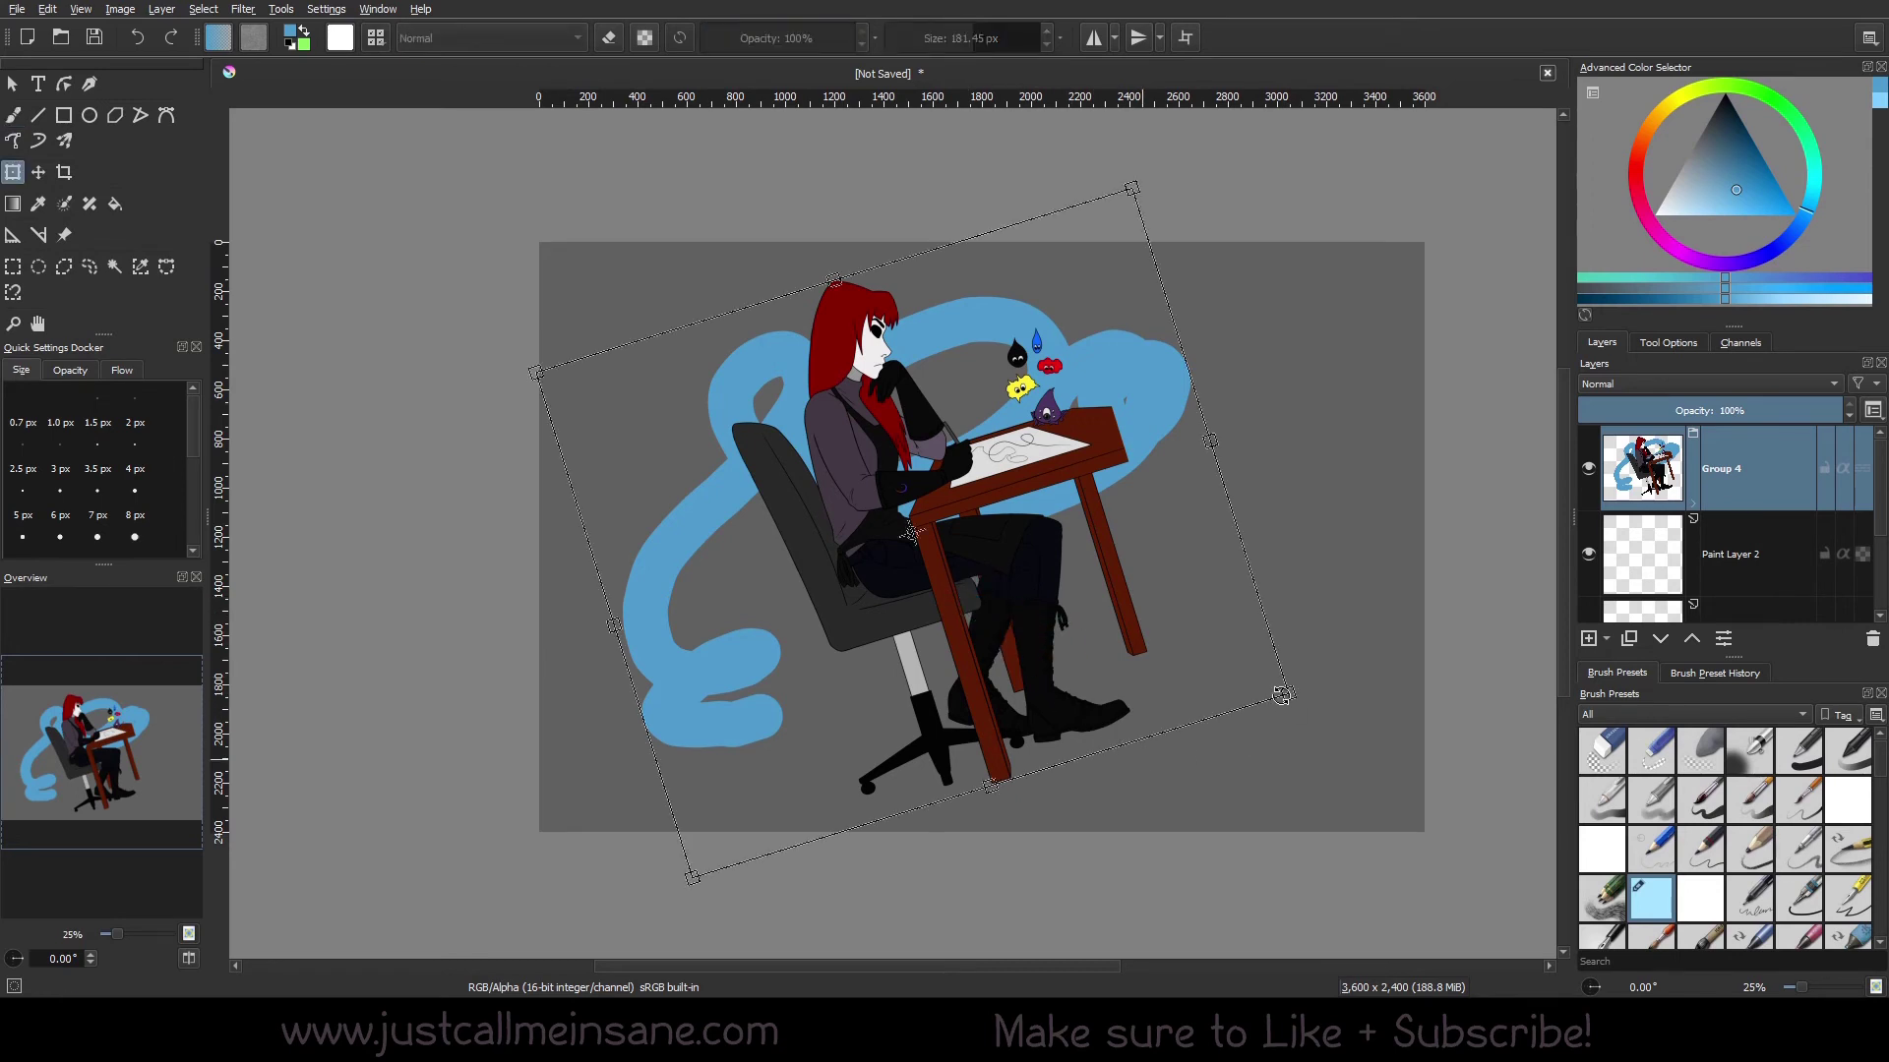
drag(1281, 696, 962, 563)
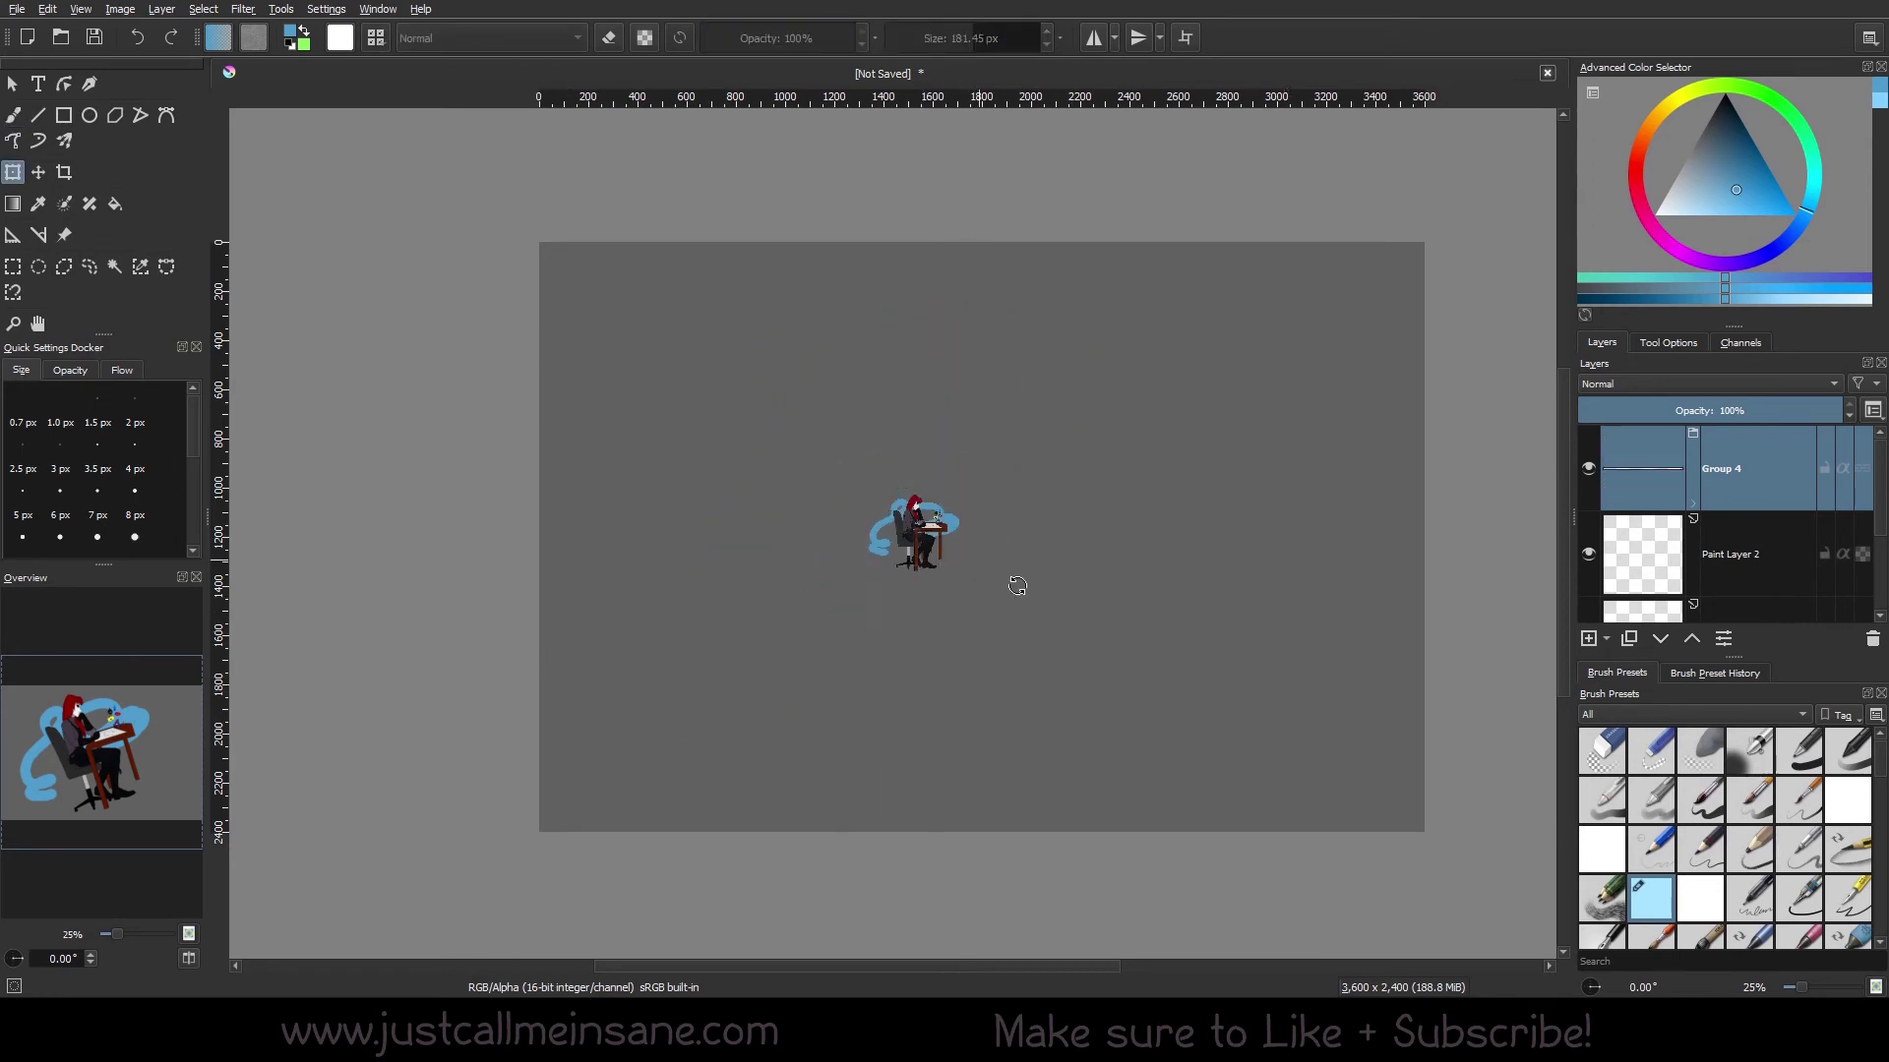
key(ctrl+z)
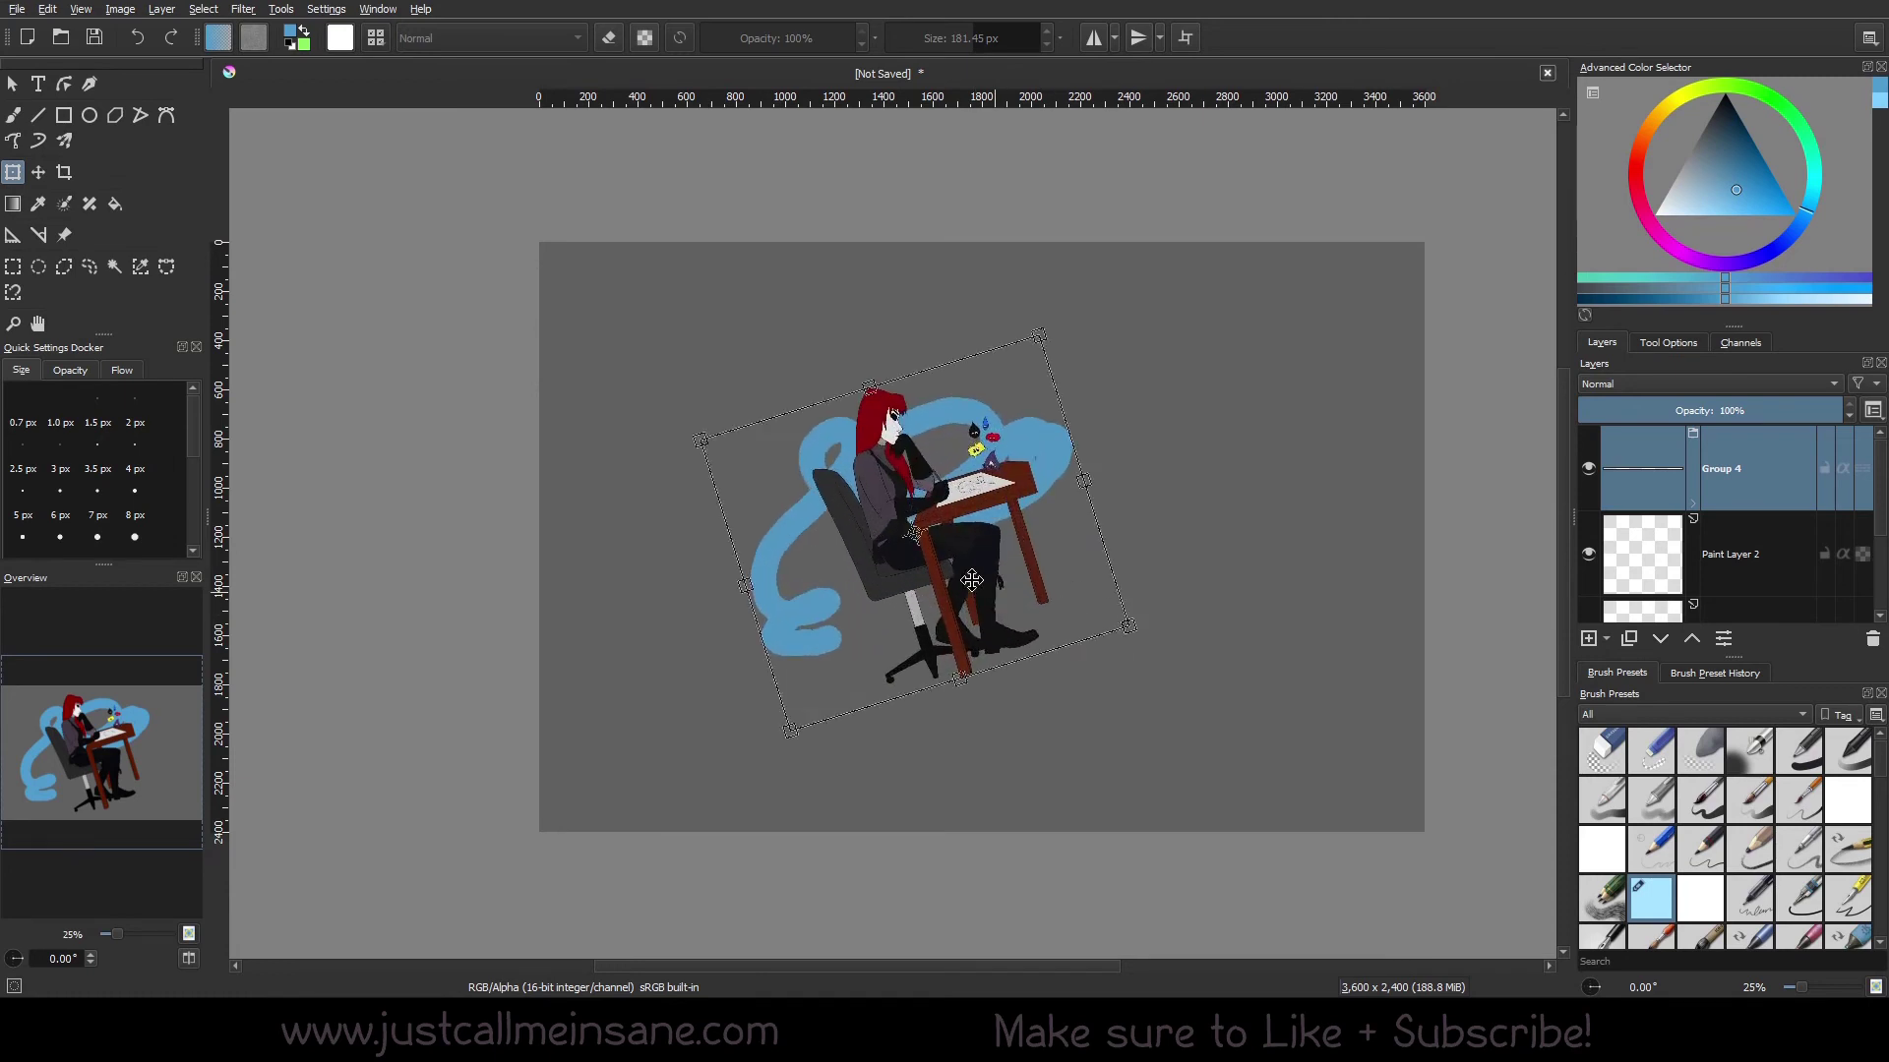
key(ctrl+z)
key(b)
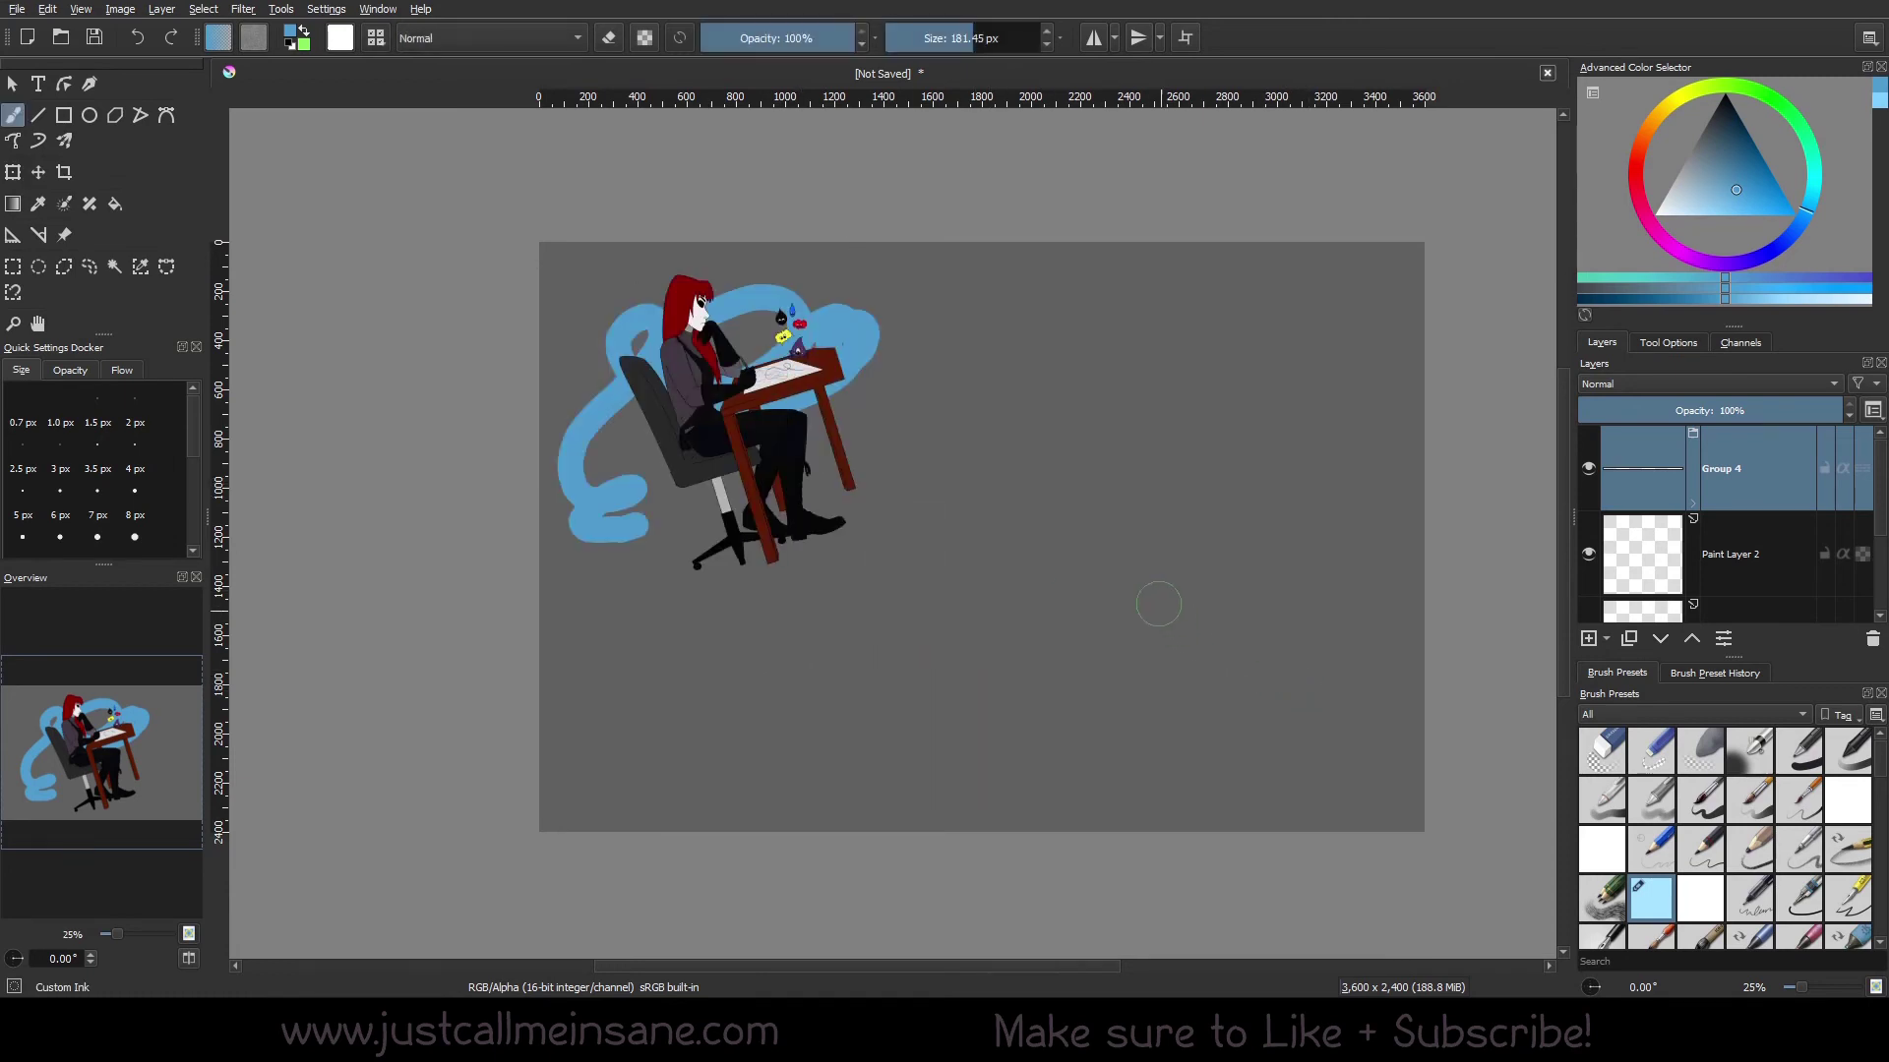
click(1660, 343)
- Restore full size, then scale the artwork down with the pivot at bottom-left
key(ctrl+z)
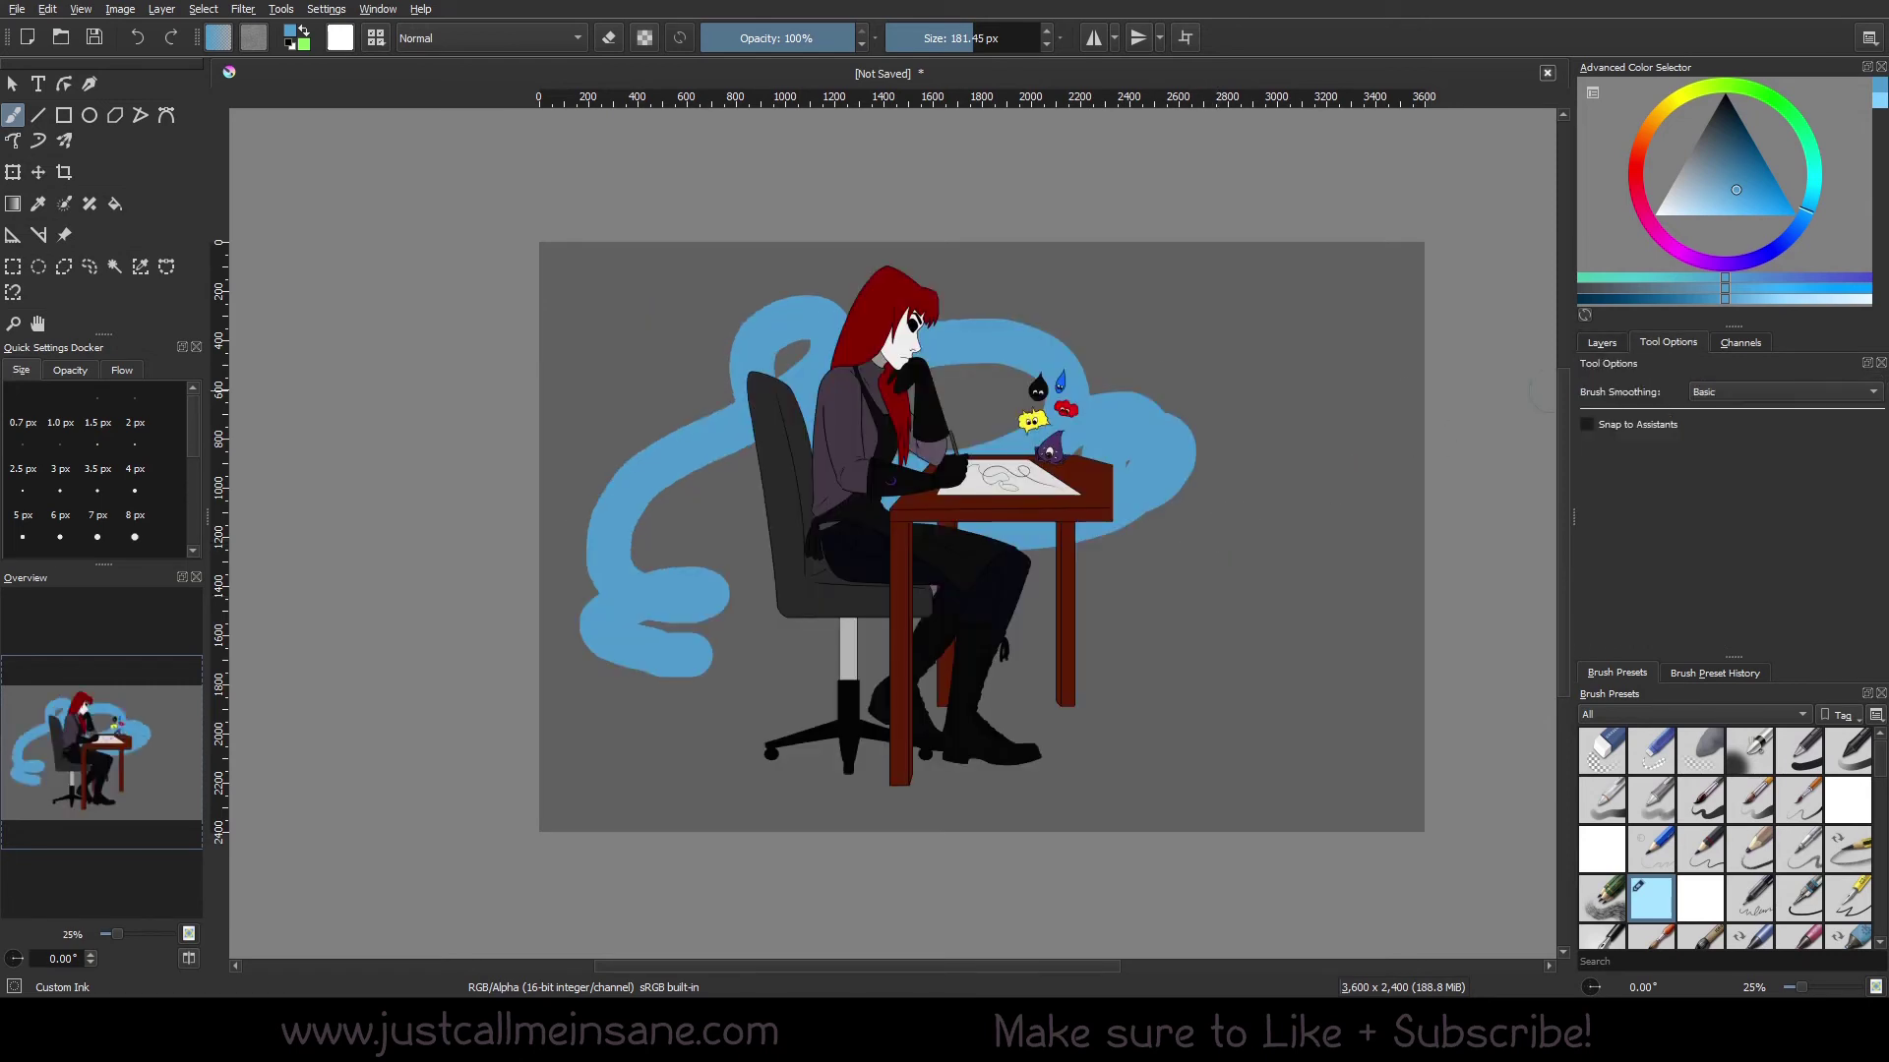
key(ctrl+t)
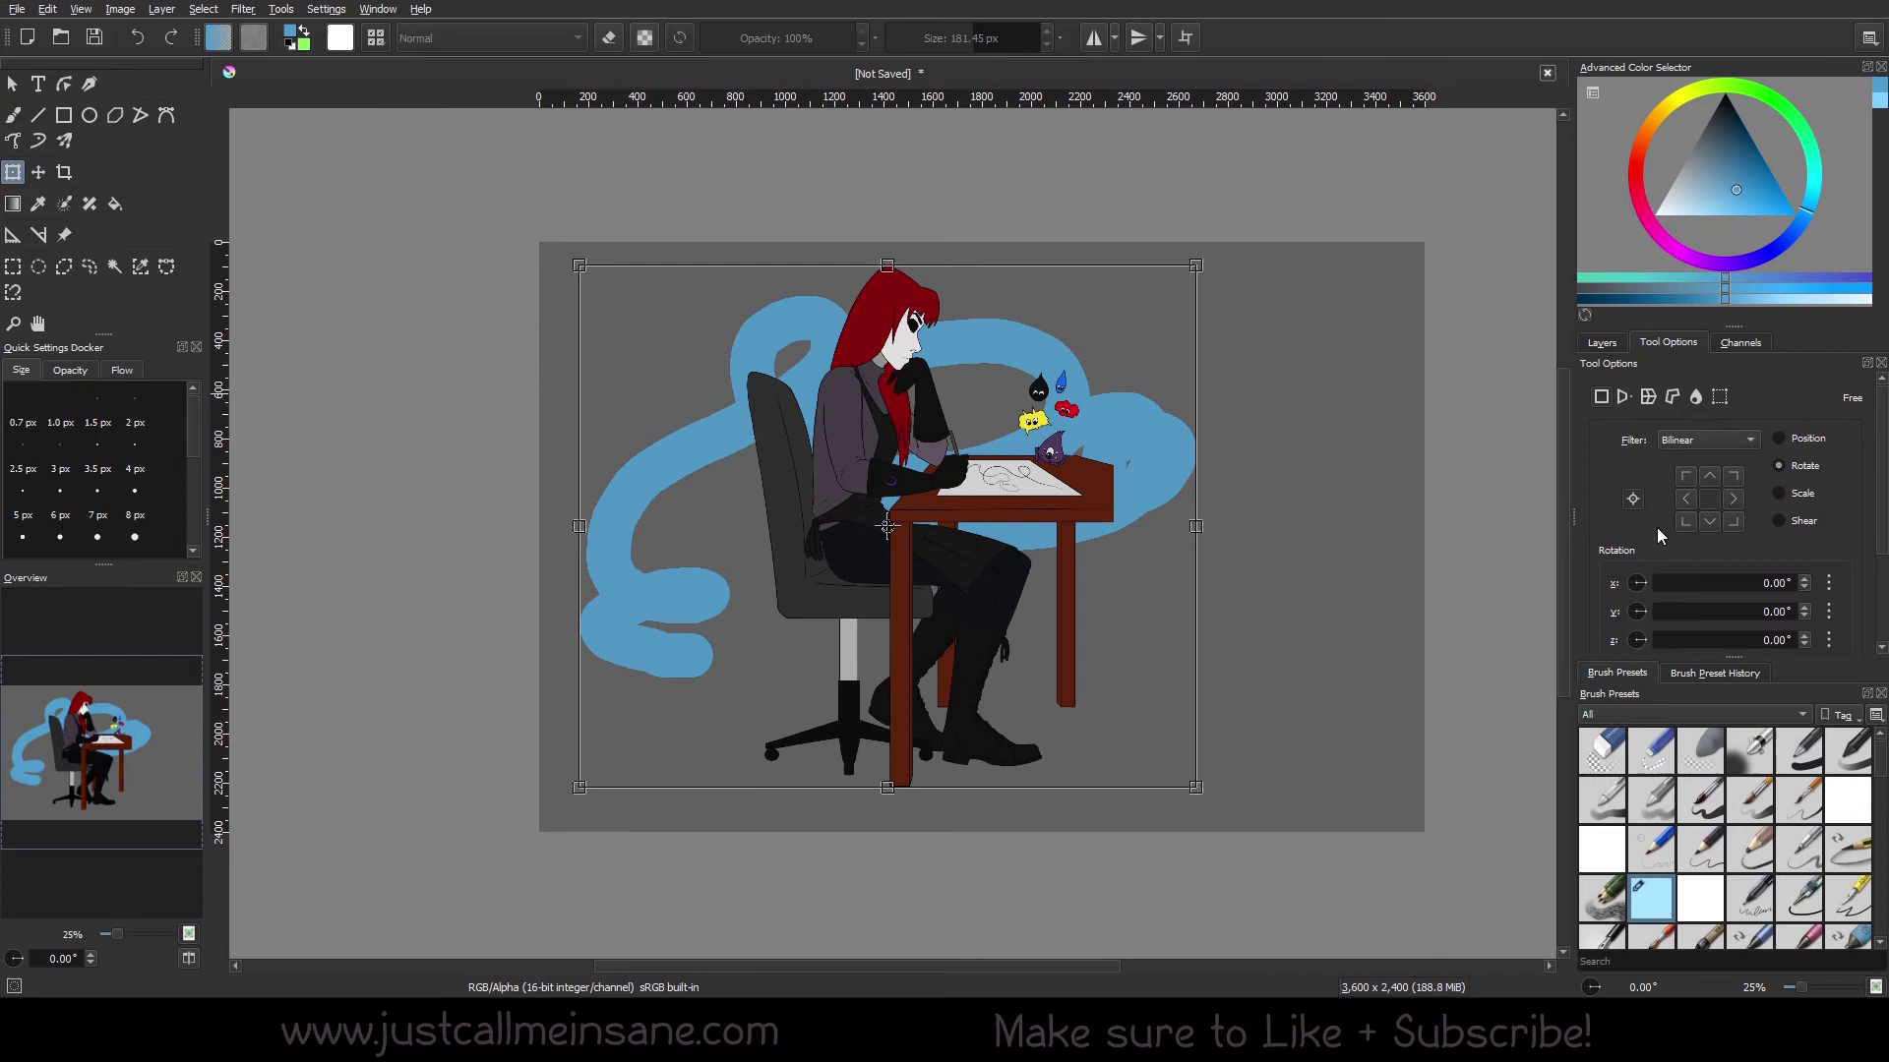
click(1684, 527)
drag(1197, 263, 872, 421)
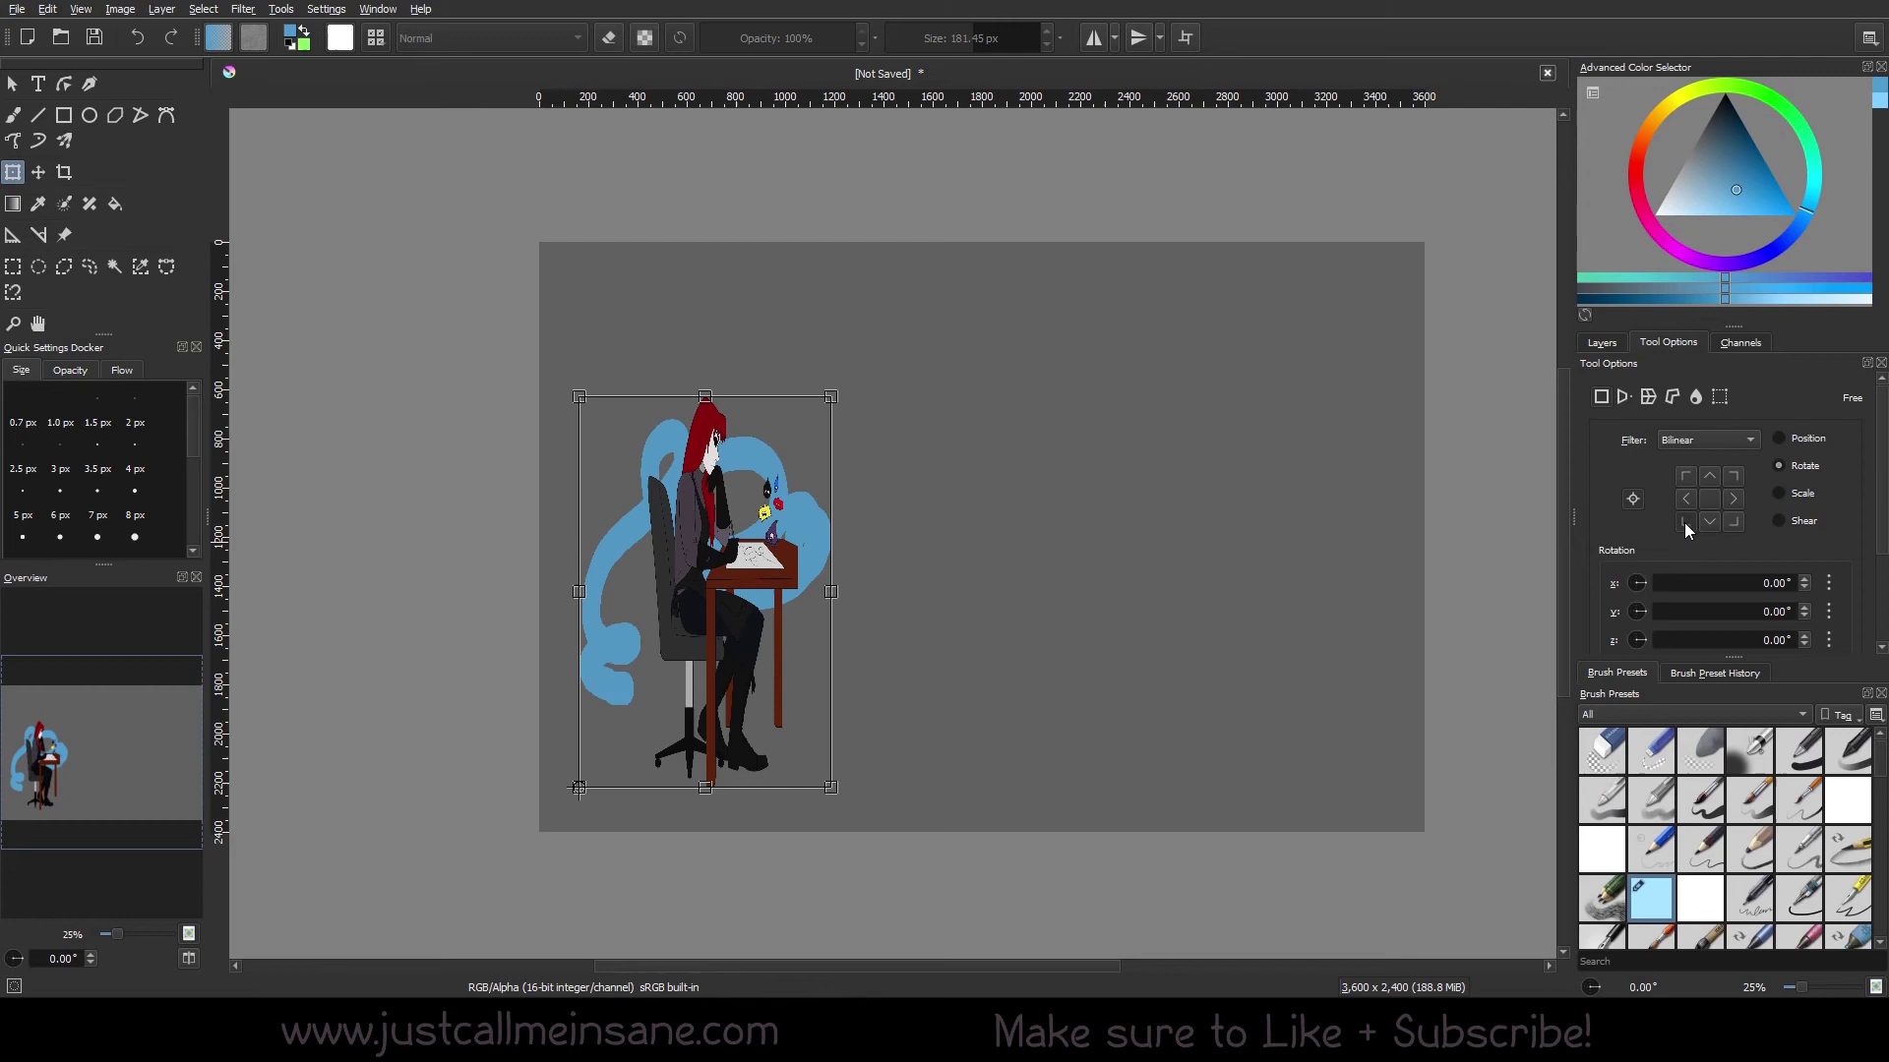
- Cycle the pivot through centre, top, corners and edges, ending back at centre
click(1713, 498)
click(1709, 476)
click(1733, 476)
click(1733, 498)
click(1733, 522)
click(1686, 520)
click(1688, 498)
click(1702, 499)
scroll(1726, 600, down, 2)
scroll(1726, 603, up, 3)
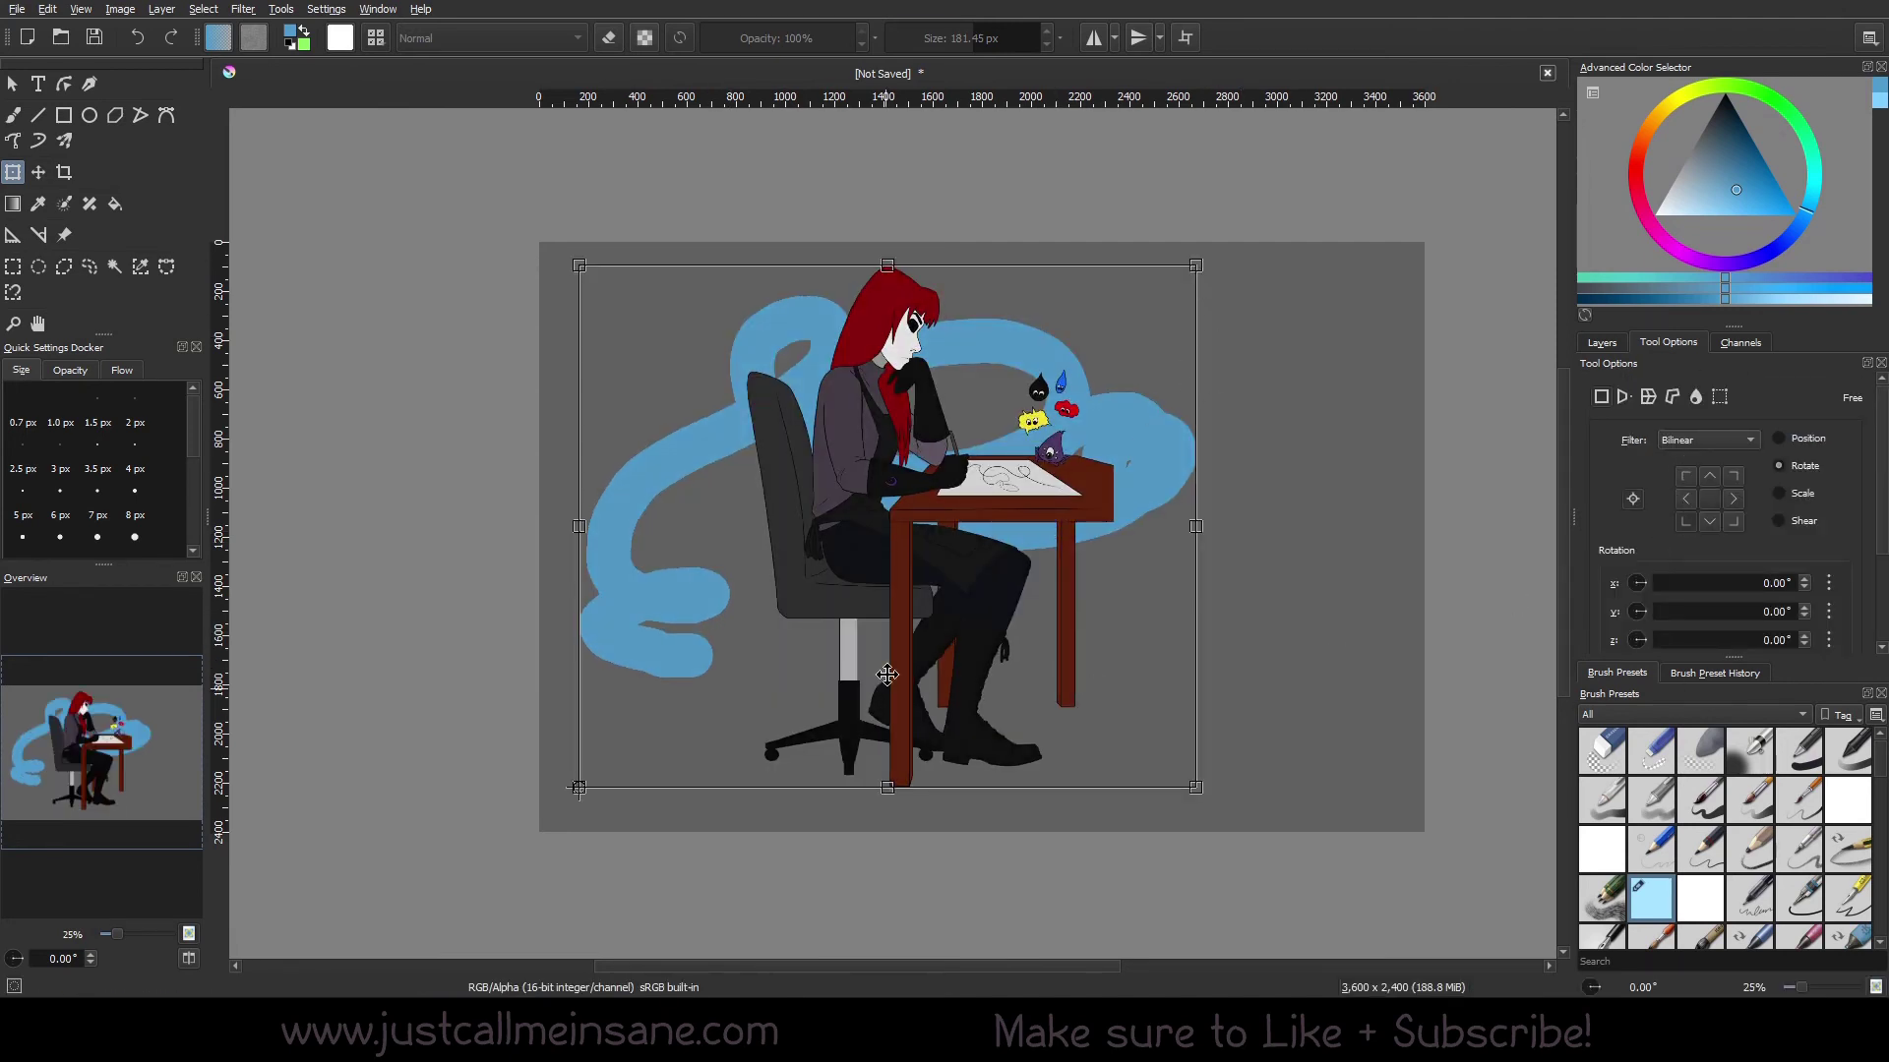
scroll(1772, 533, down, 4)
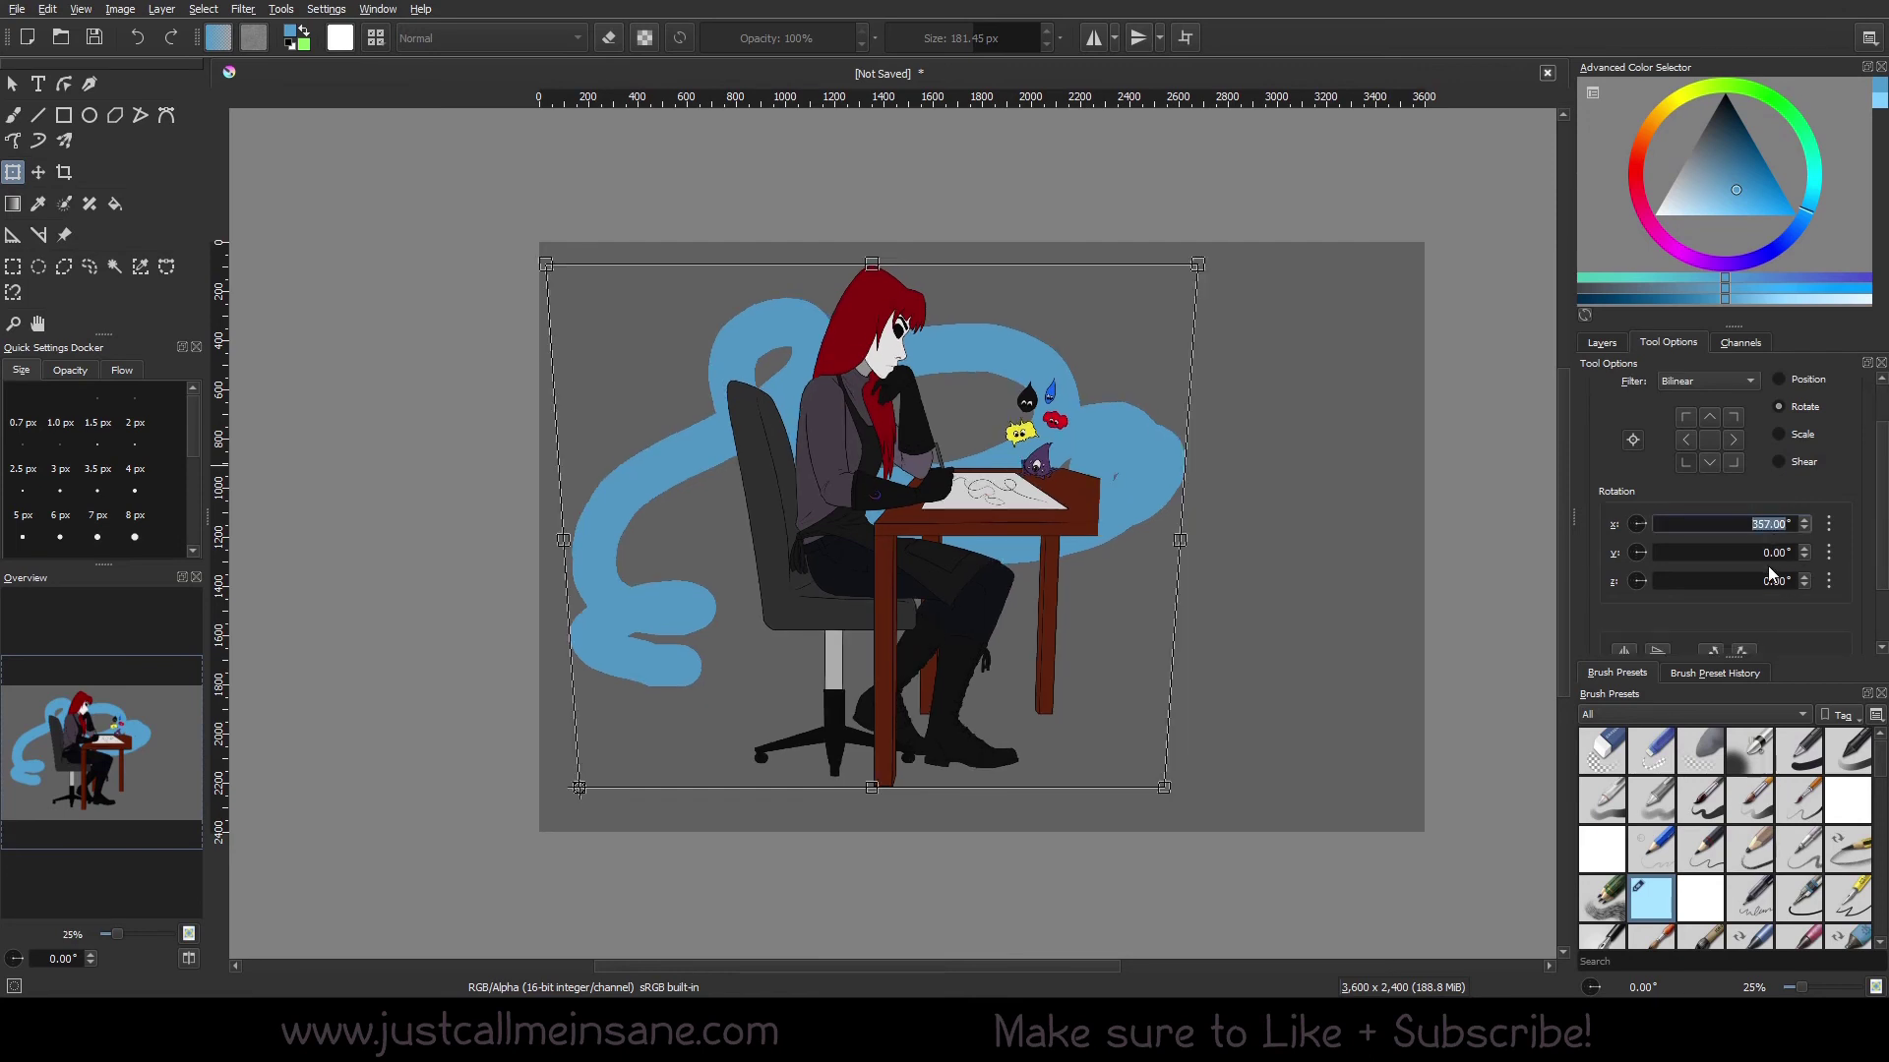
scroll(1773, 552, up, 4)
scroll(1772, 552, up, 5)
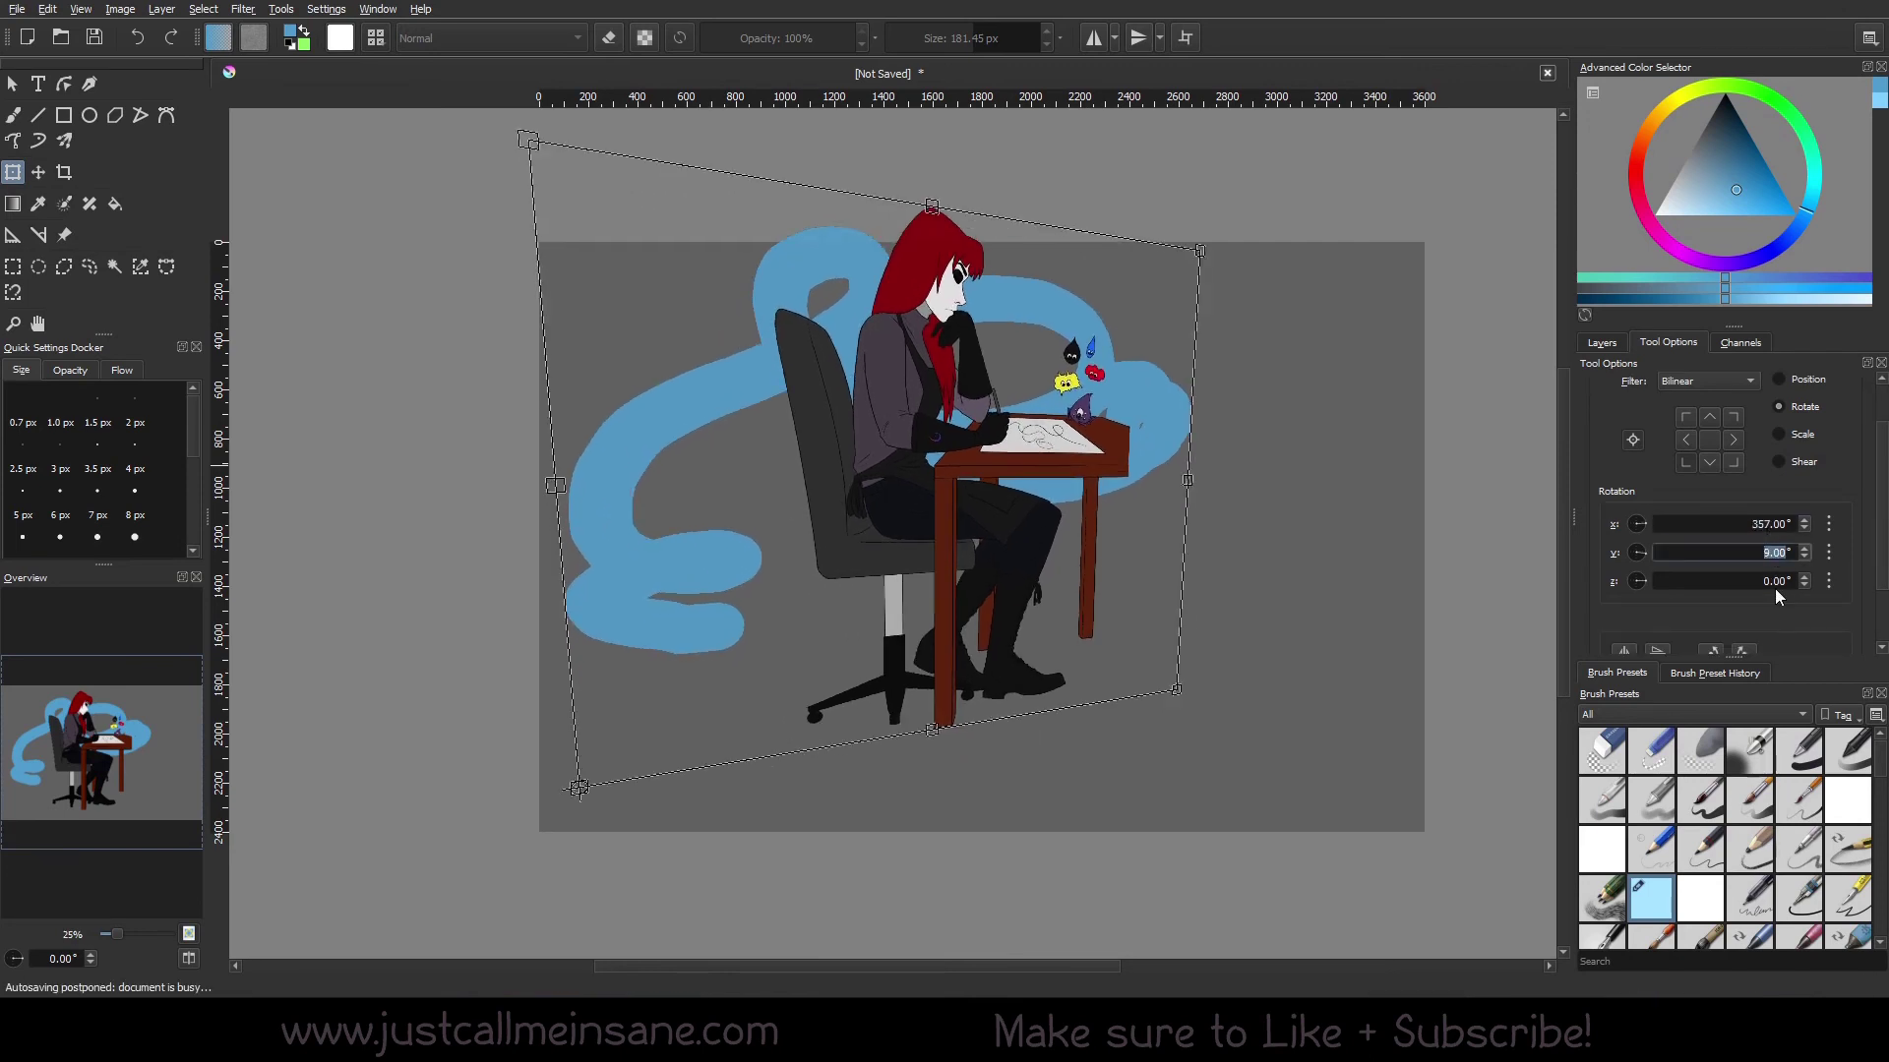
click(1802, 435)
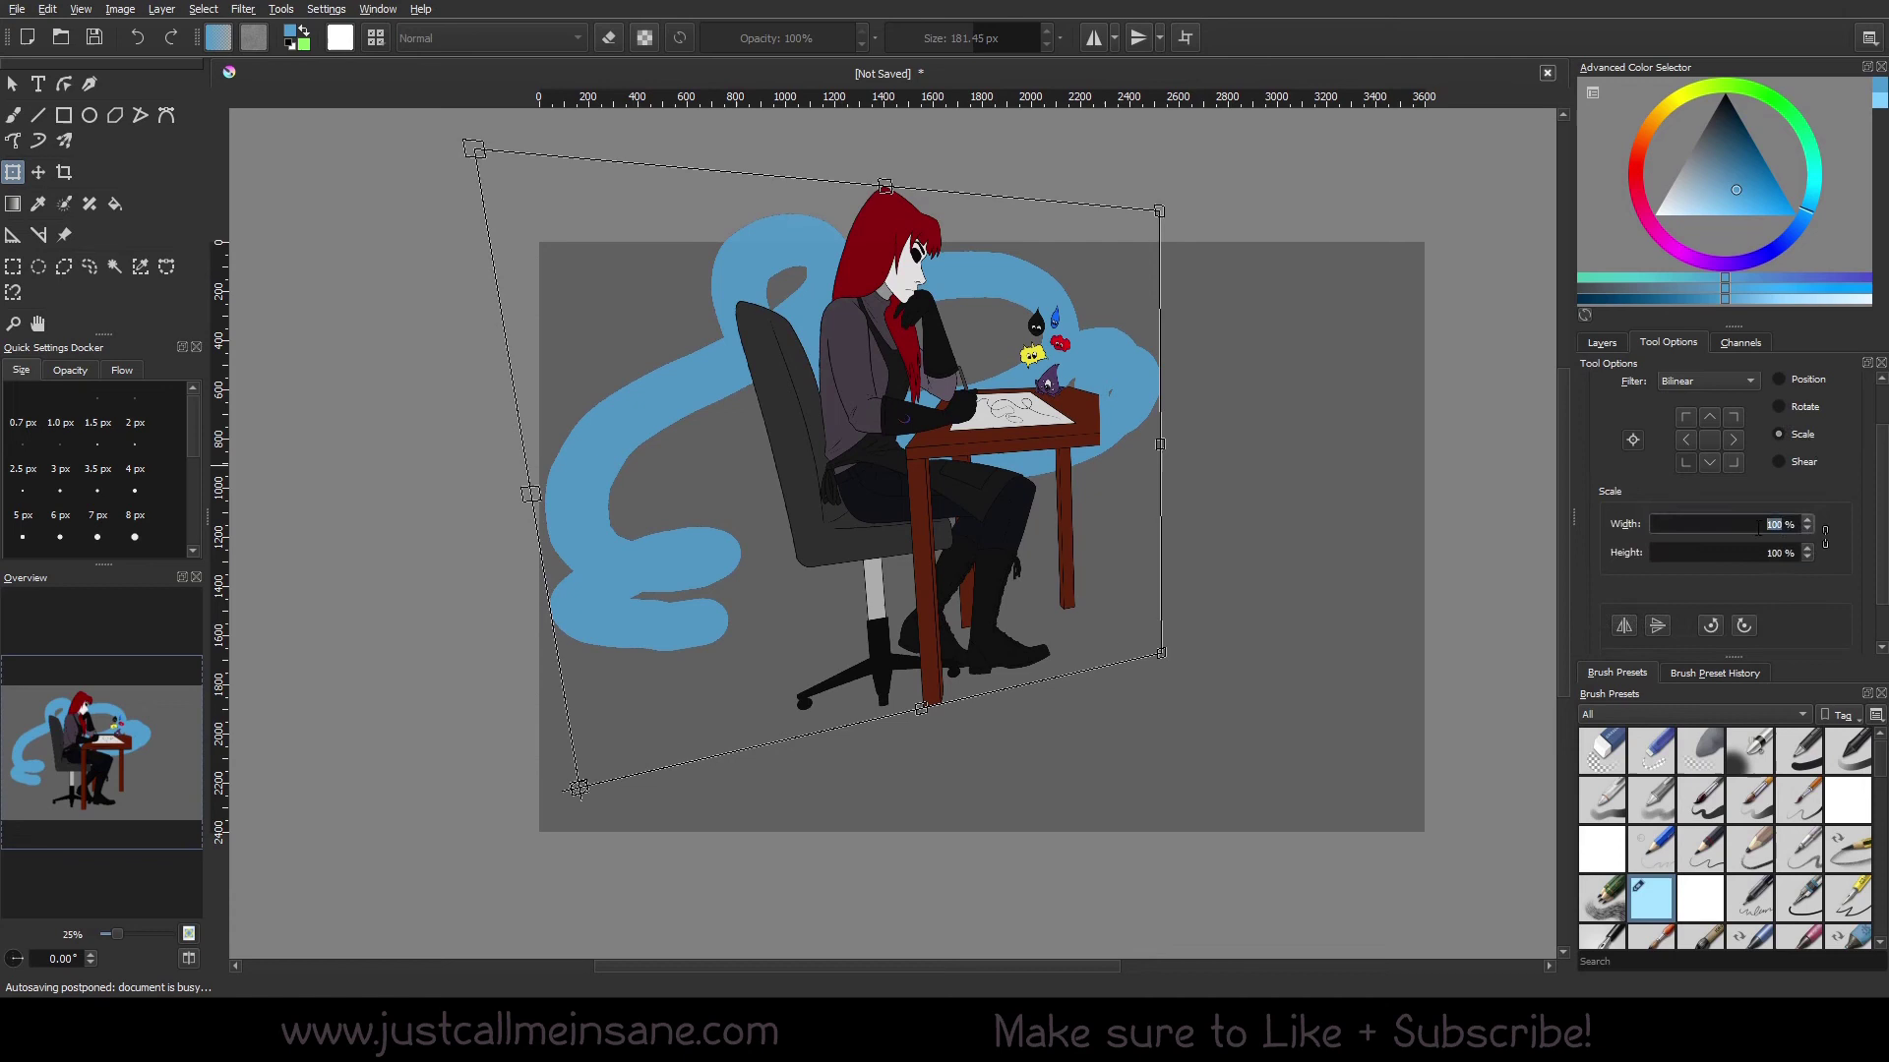
drag(1161, 652, 1072, 581)
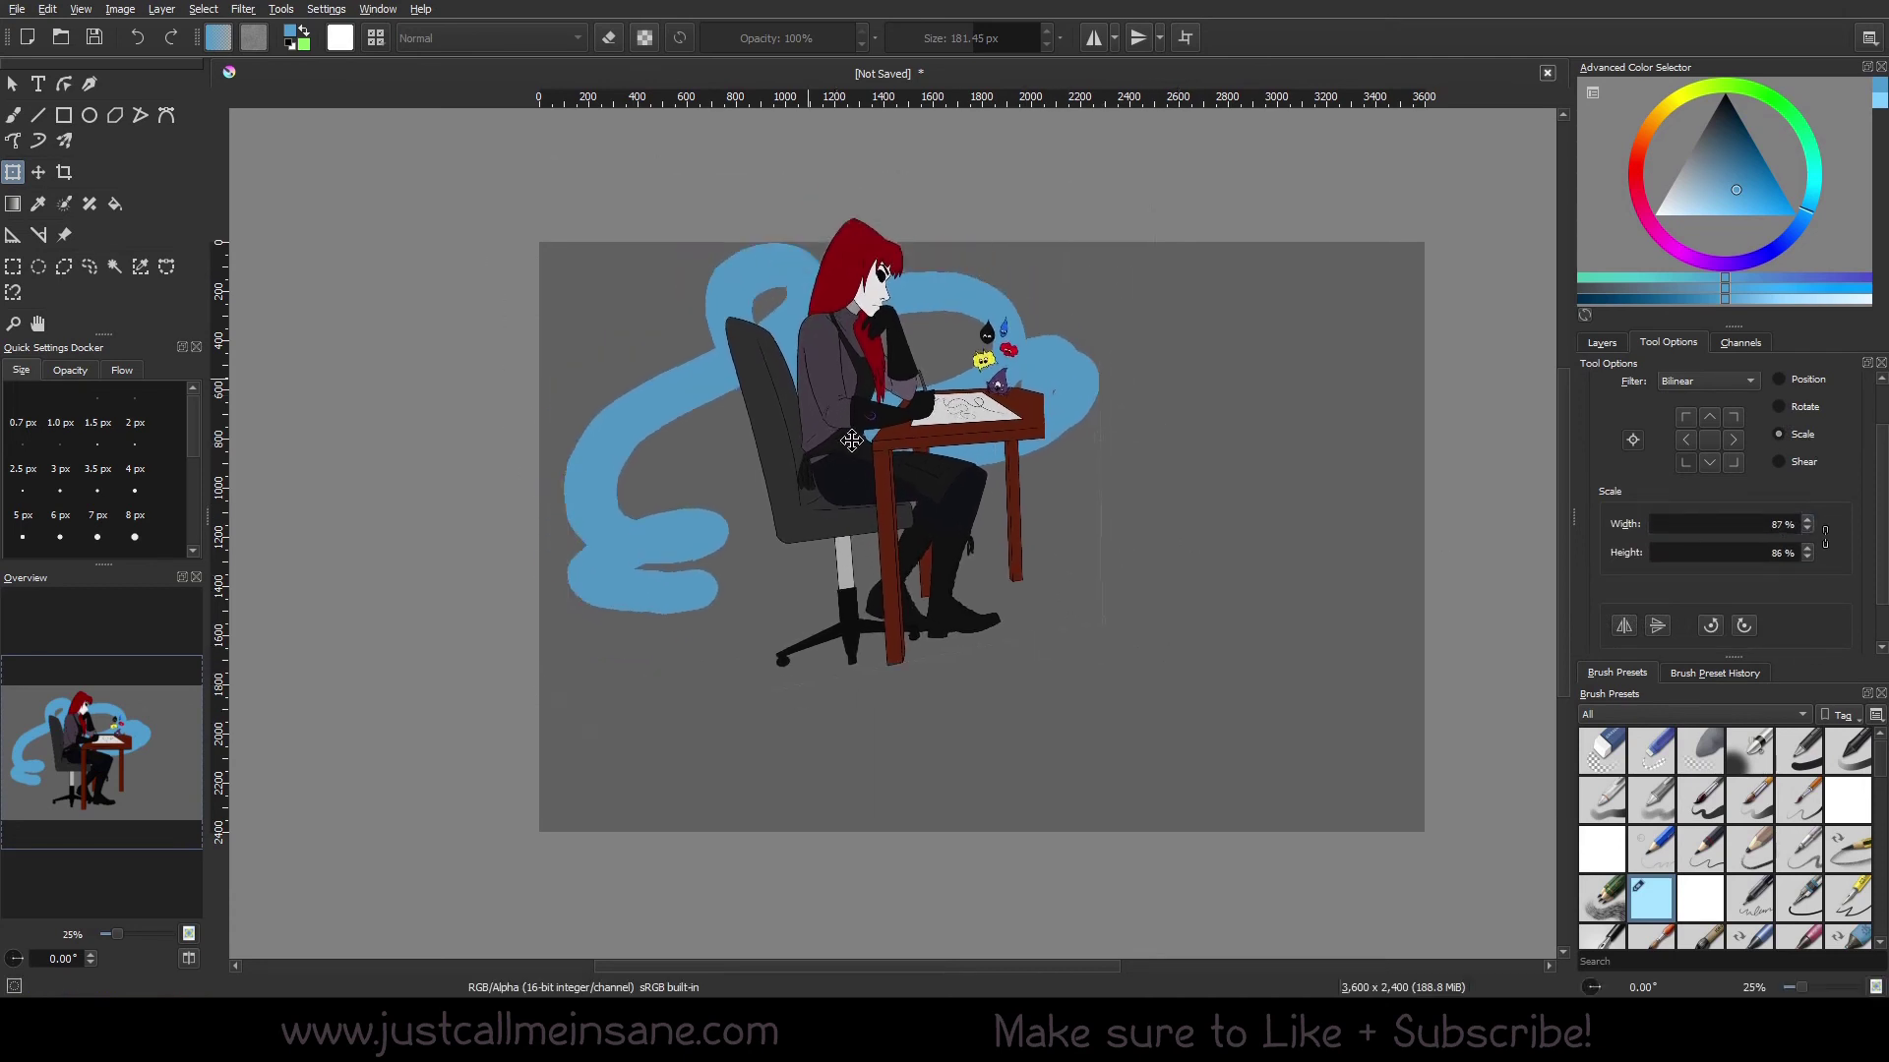
scroll(1708, 594, down, 1)
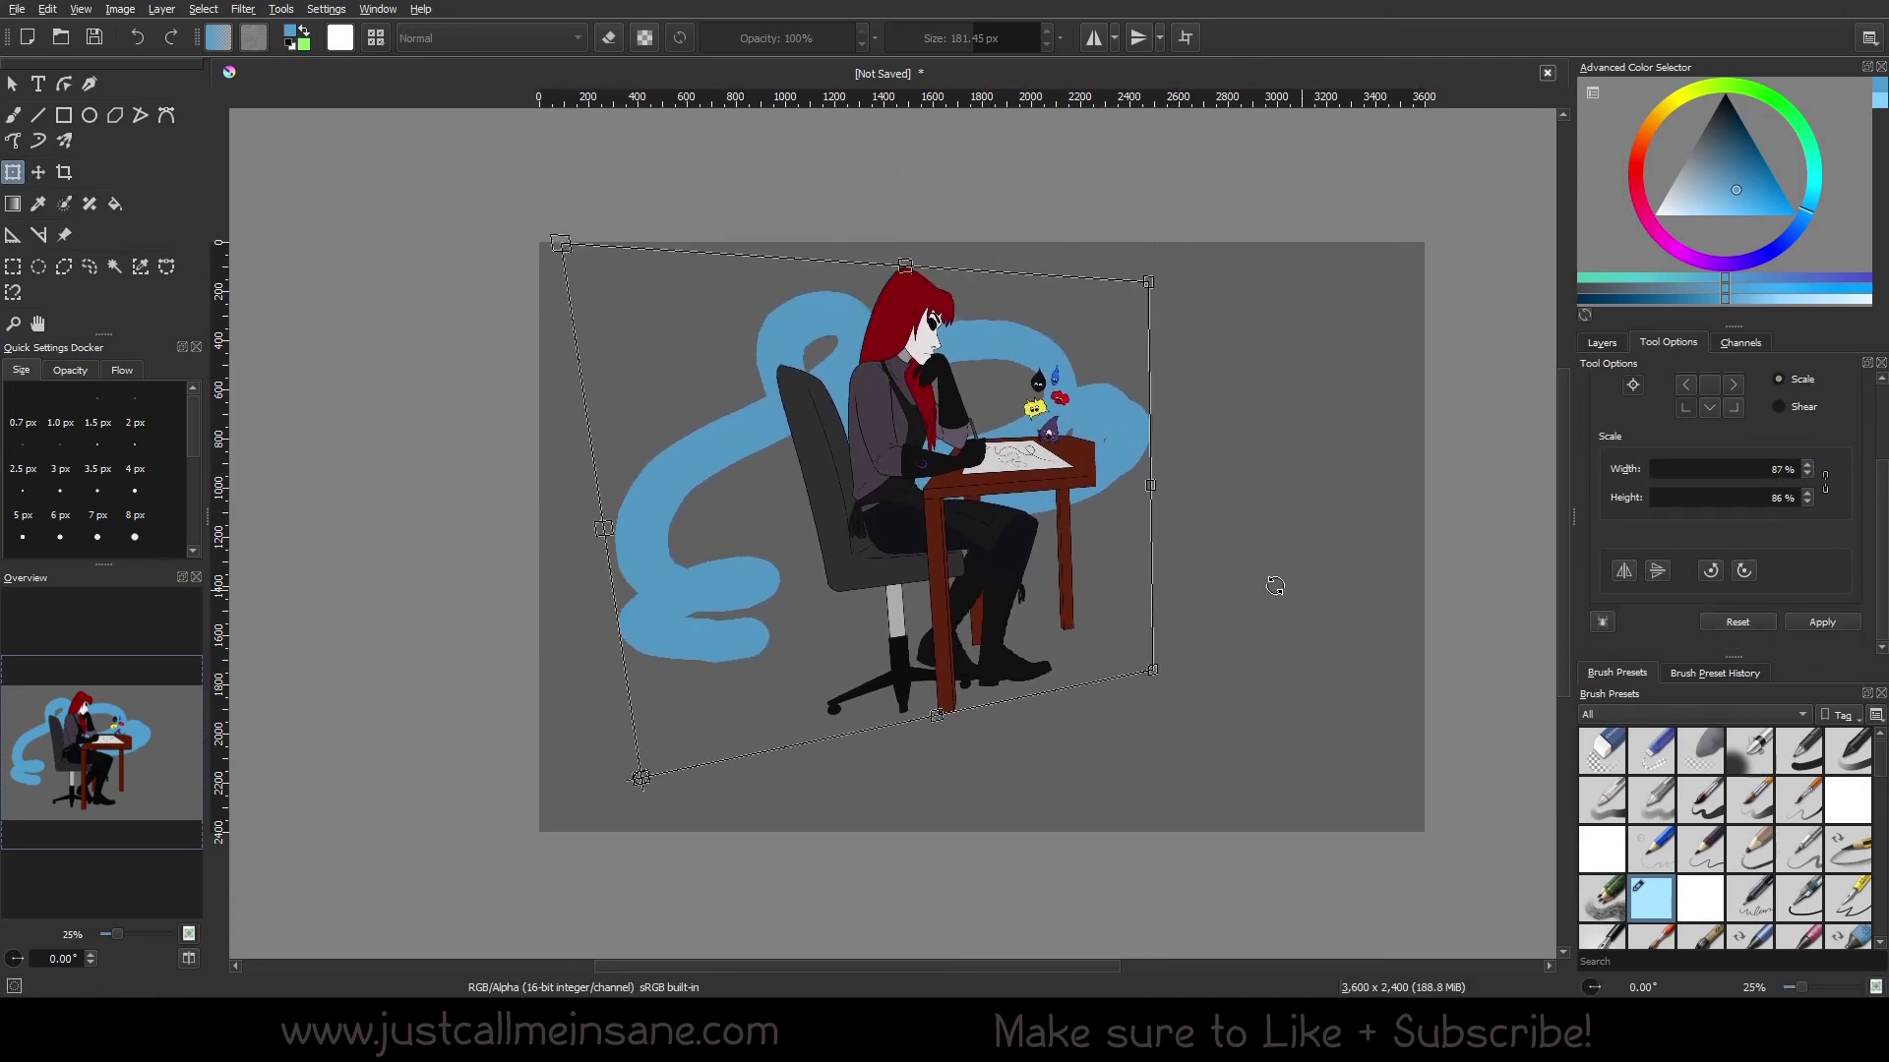
click(1725, 623)
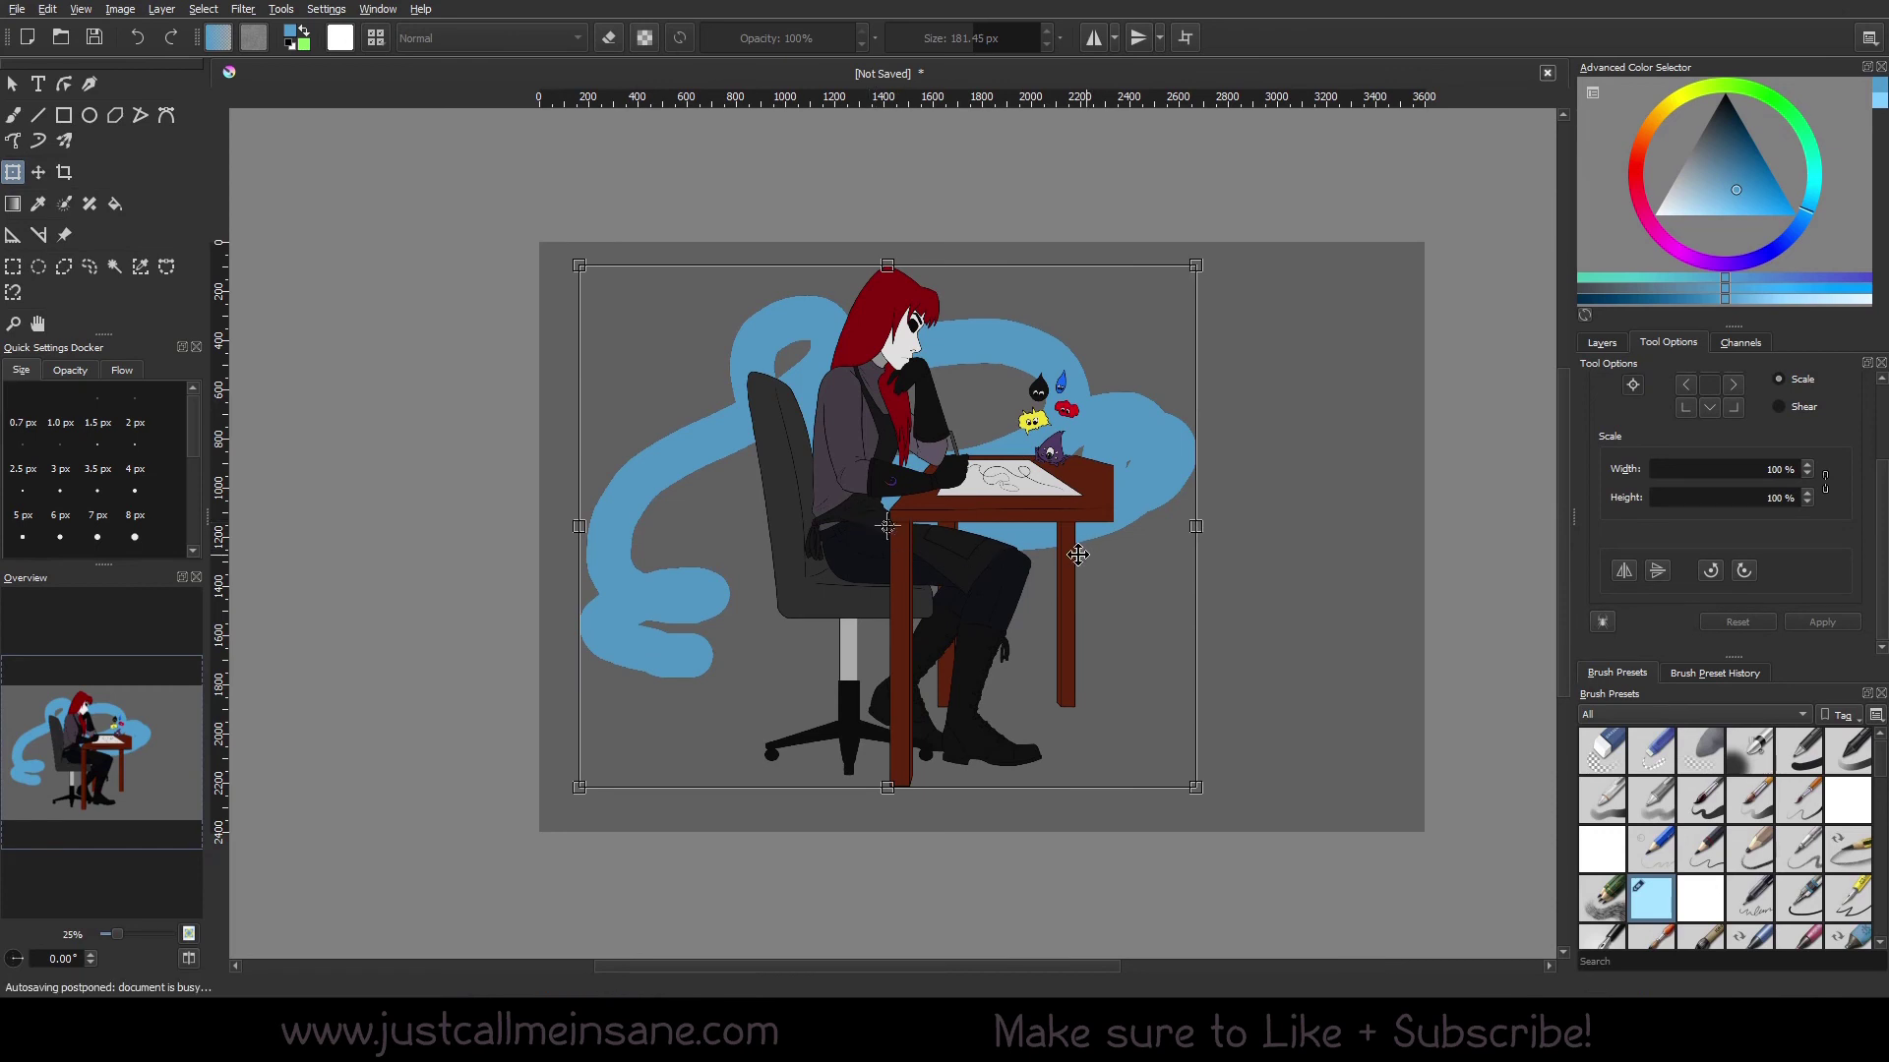
key(b)
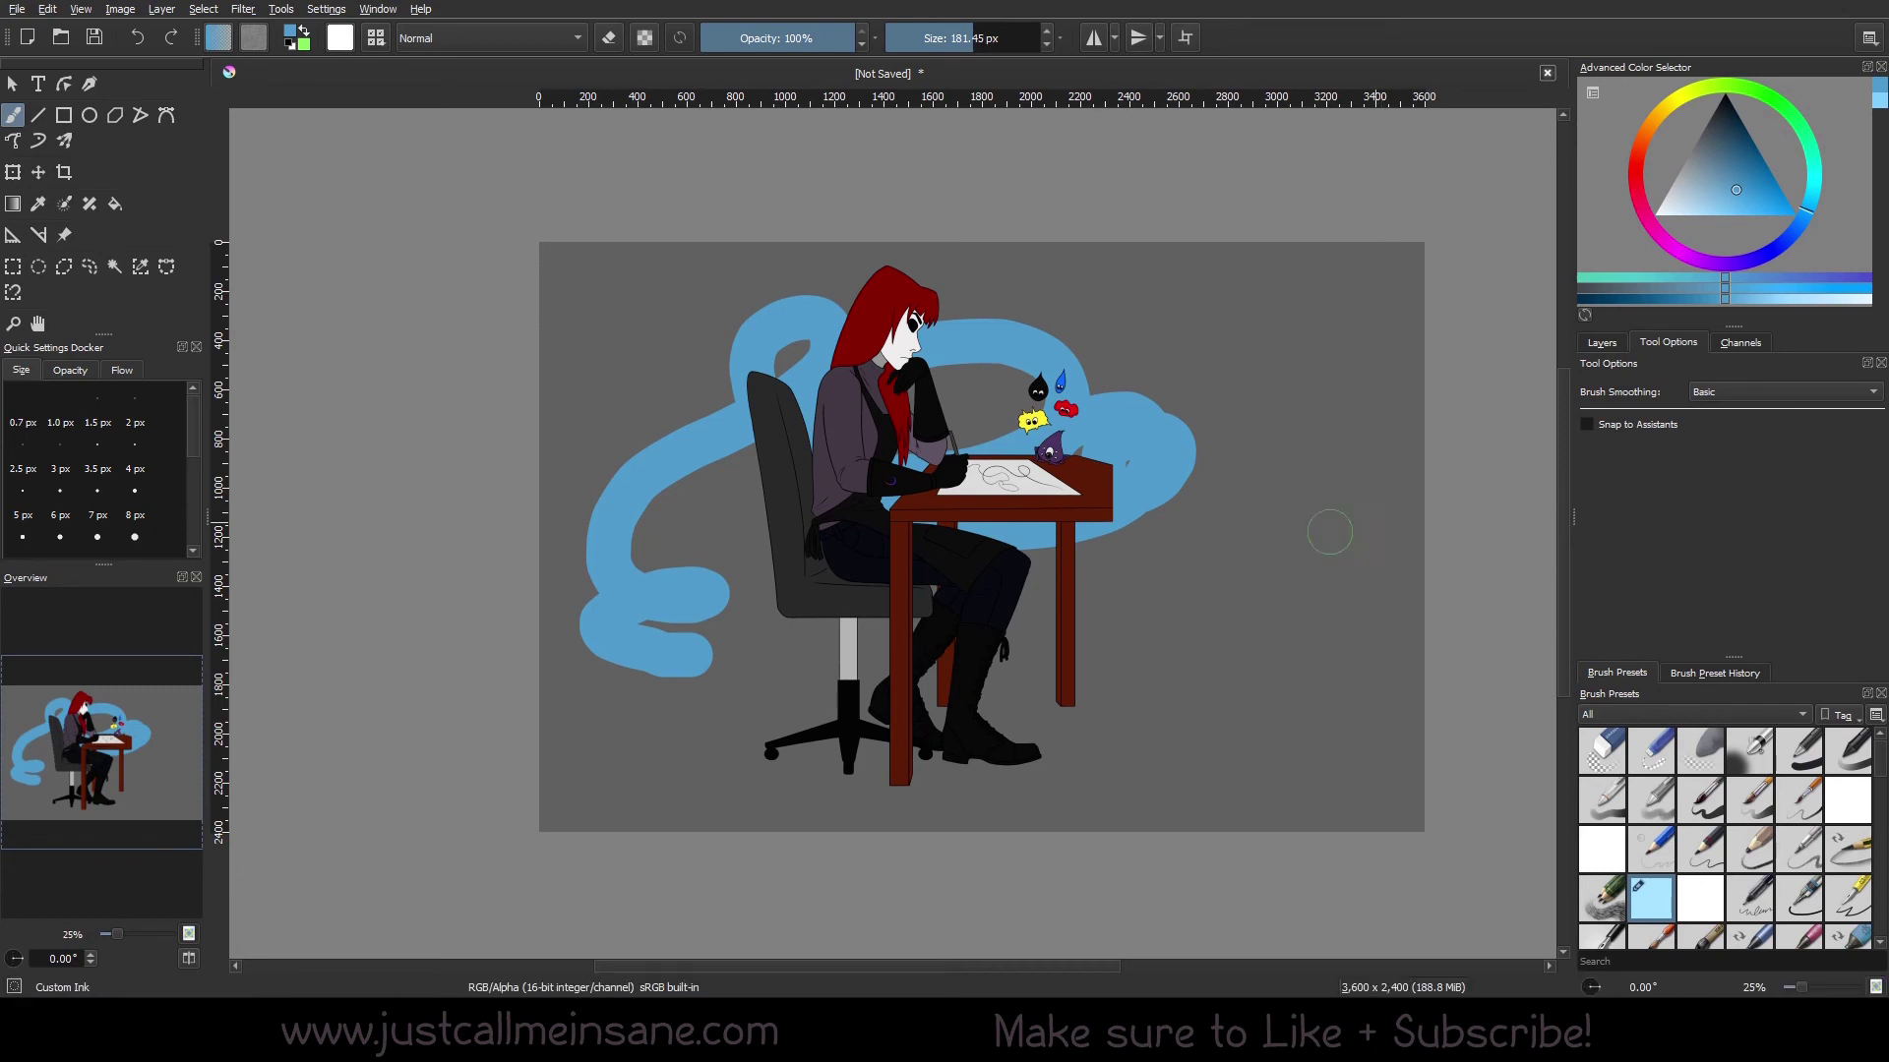
key(ctrl+t)
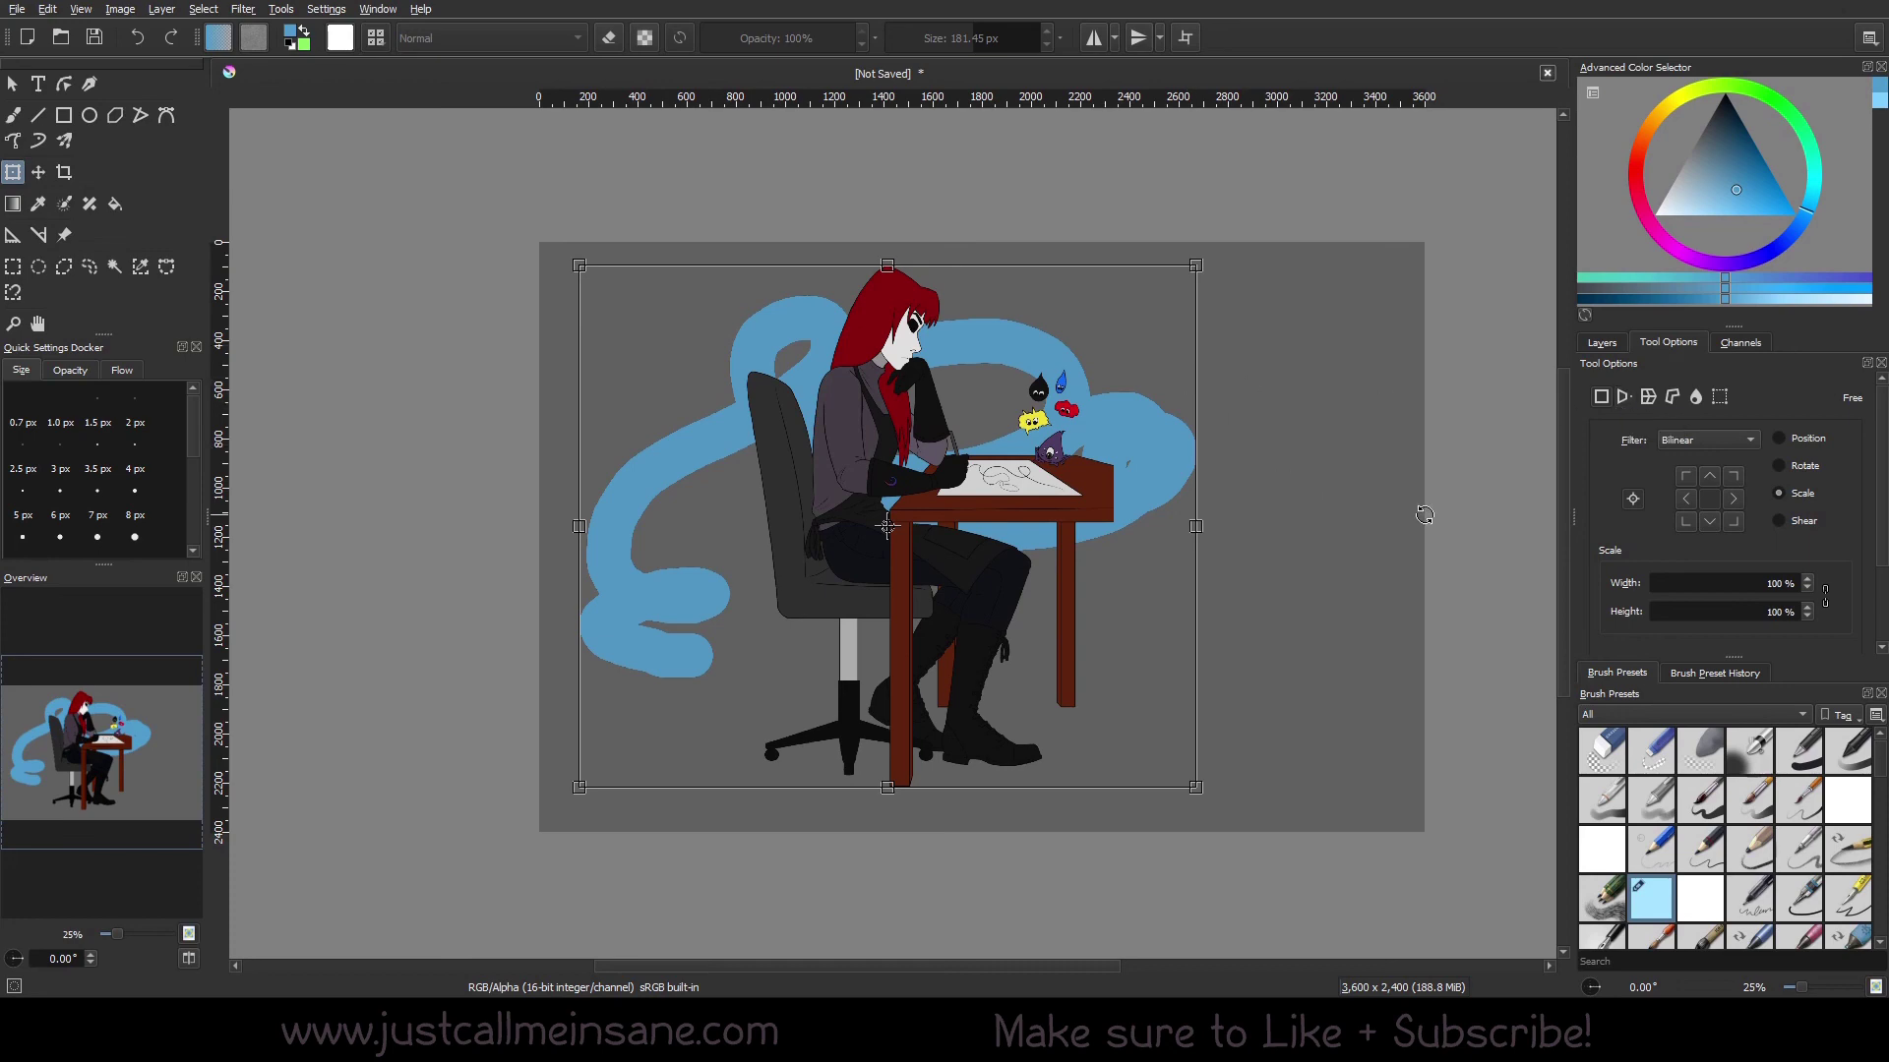
- Shear the artwork sideways to about -455% X, switch to 3D rotation, then return to painting
click(1806, 522)
drag(1723, 582, 1650, 590)
click(1780, 465)
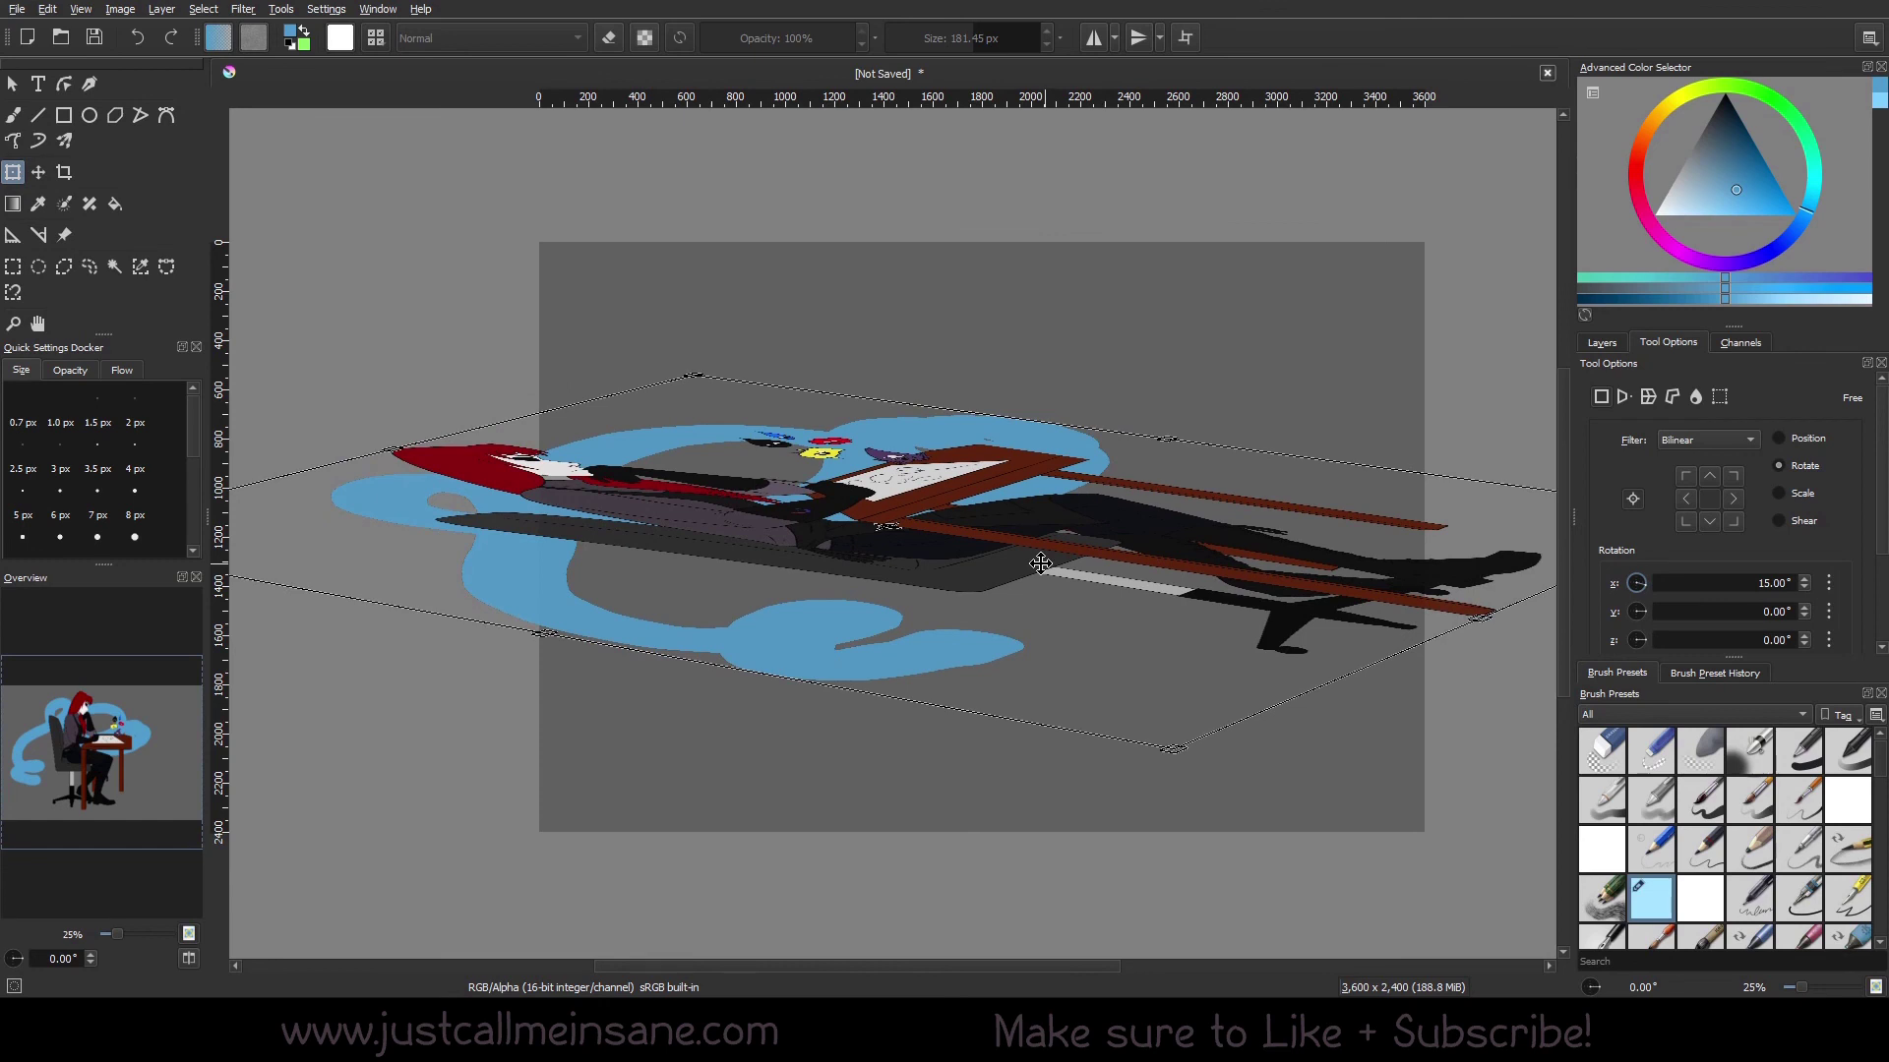
click(13, 115)
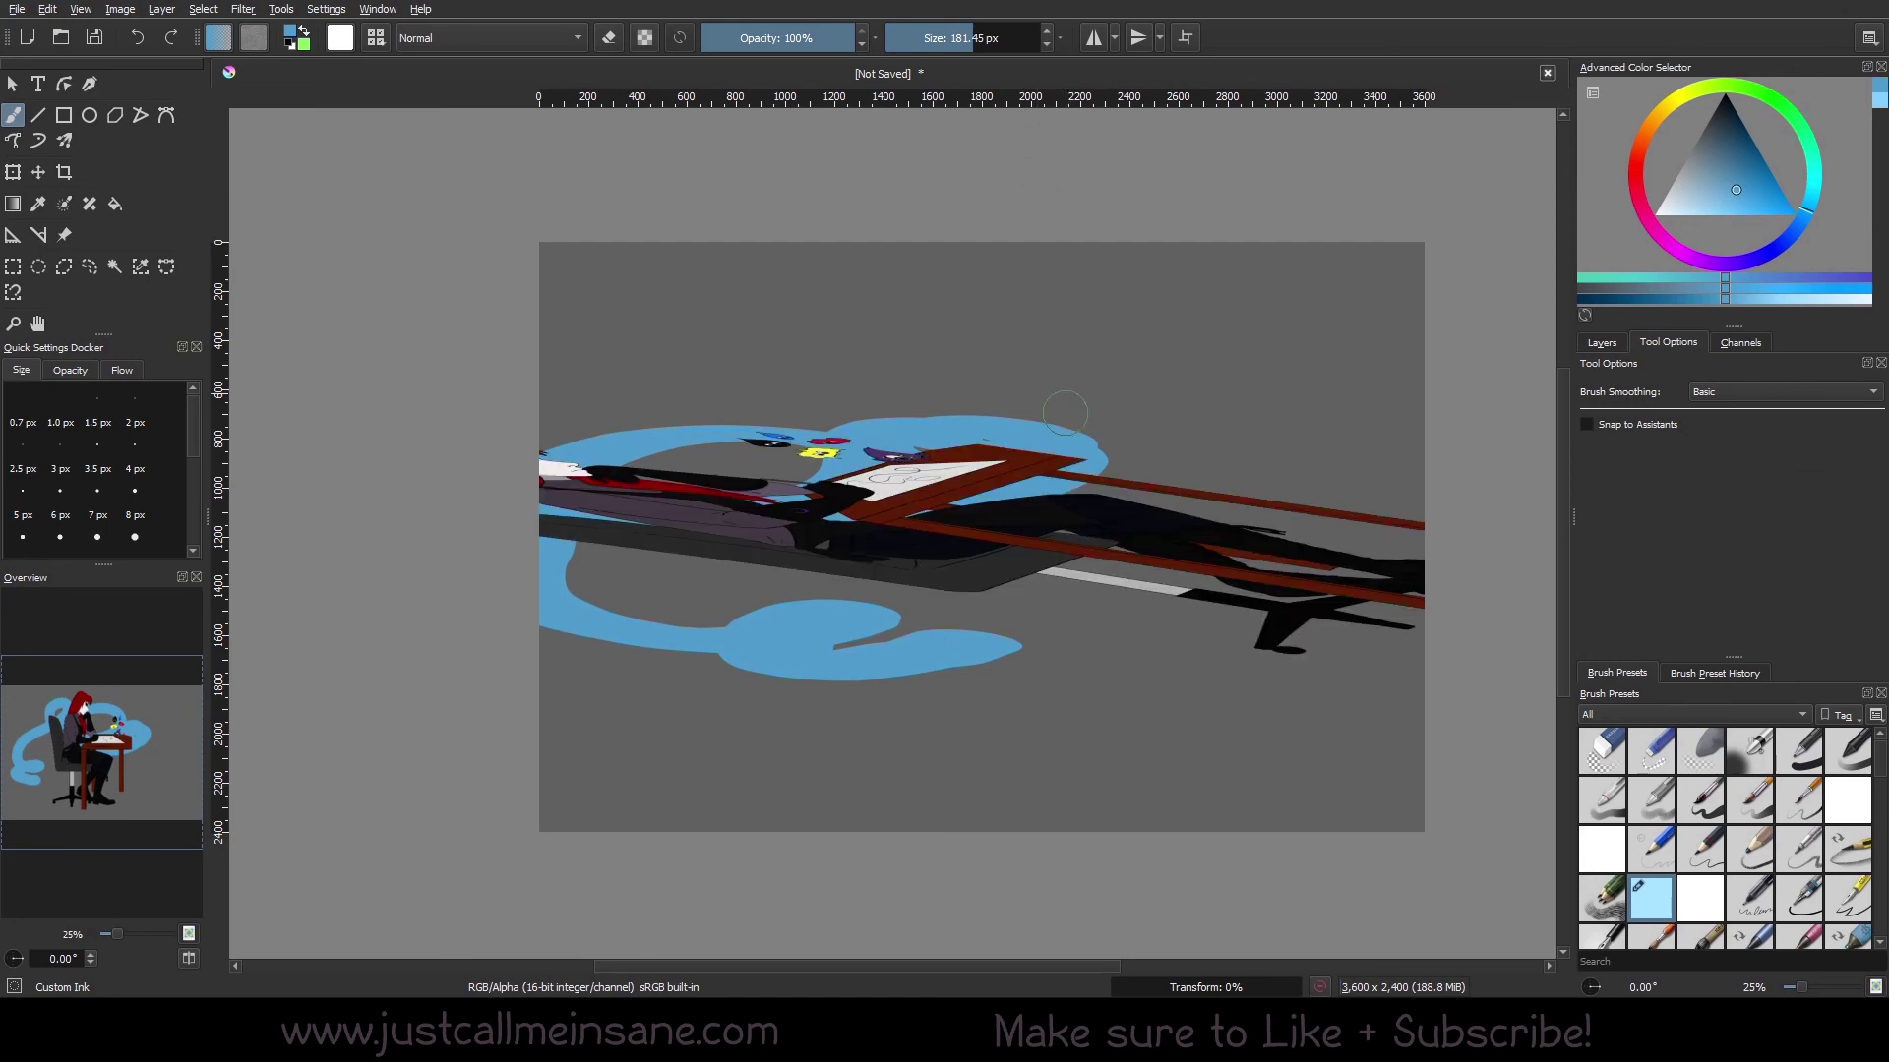
key(ctrl+z)
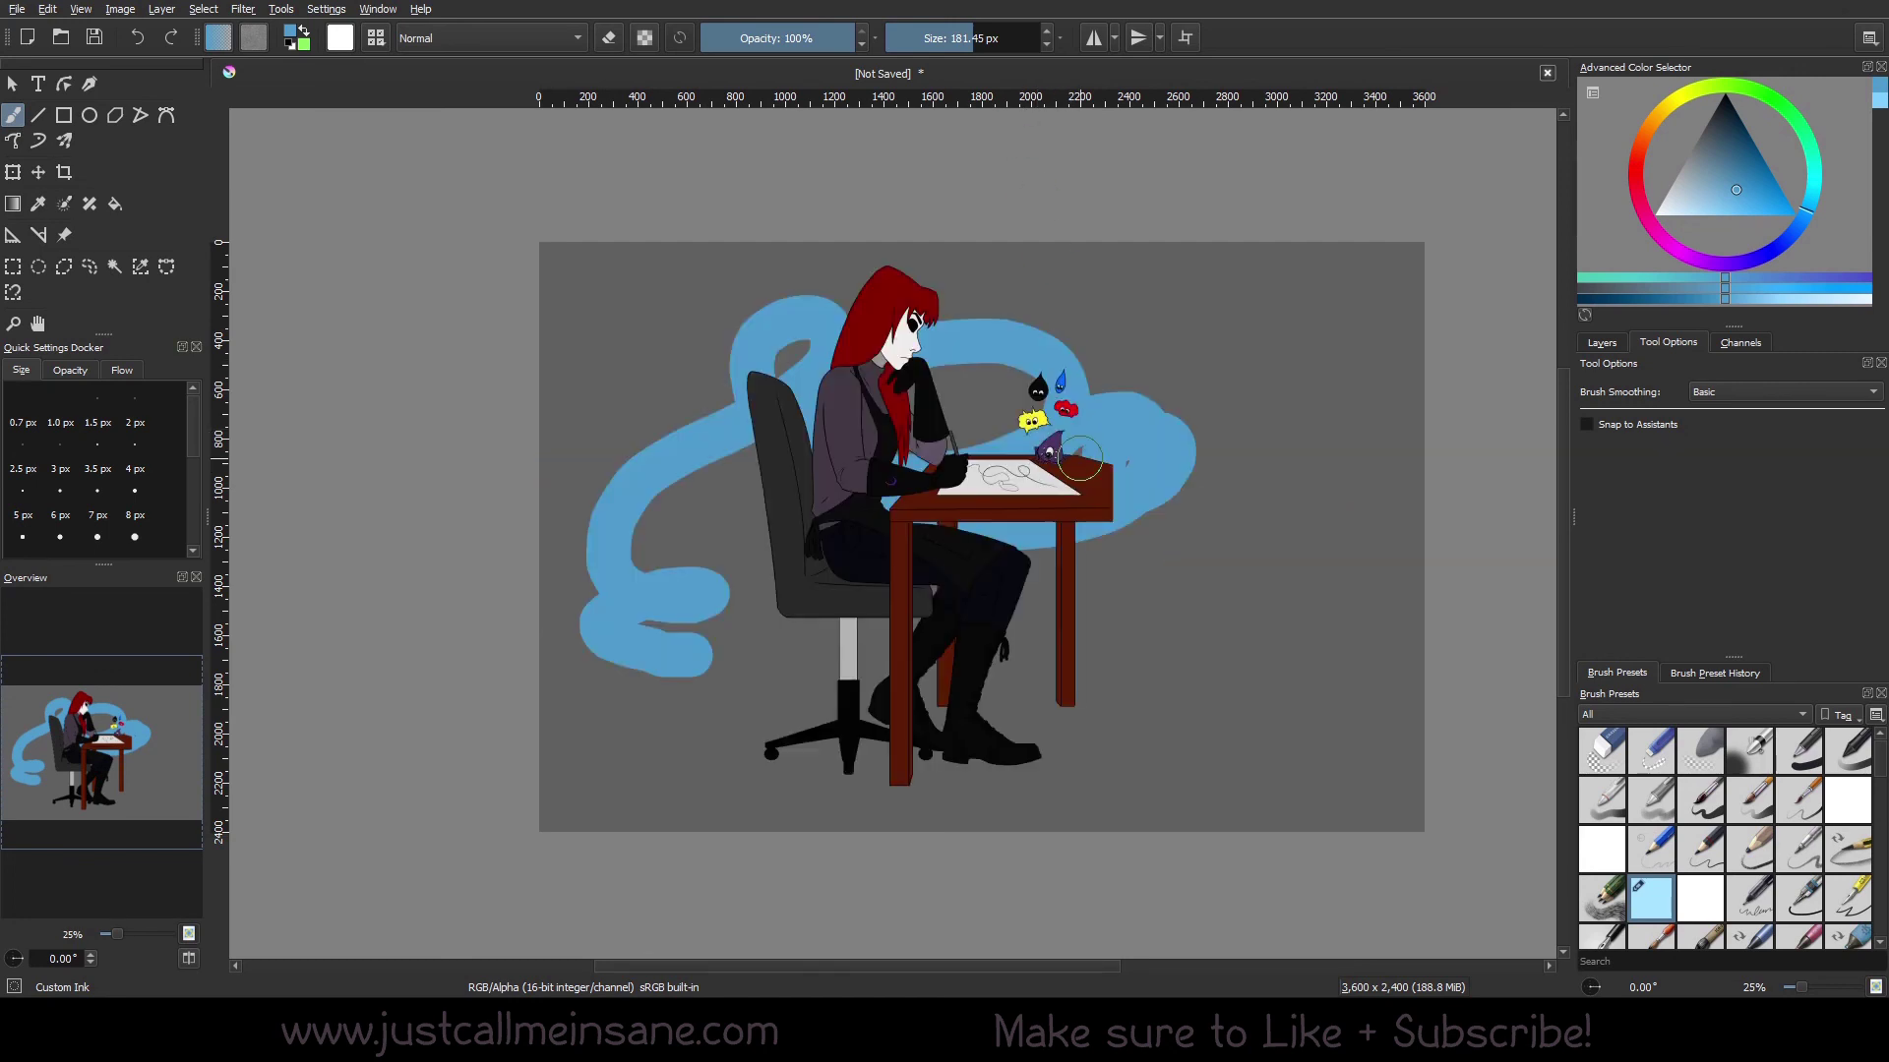